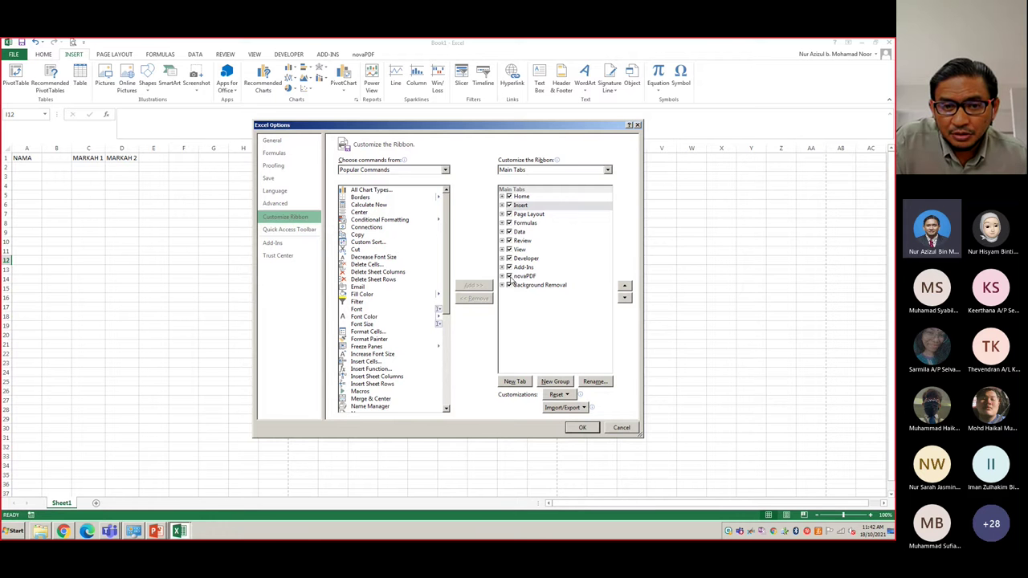
- Uncheck novaPDF, Add-Ins and Developer under Main Tabs and apply the ribbon change
click(508, 276)
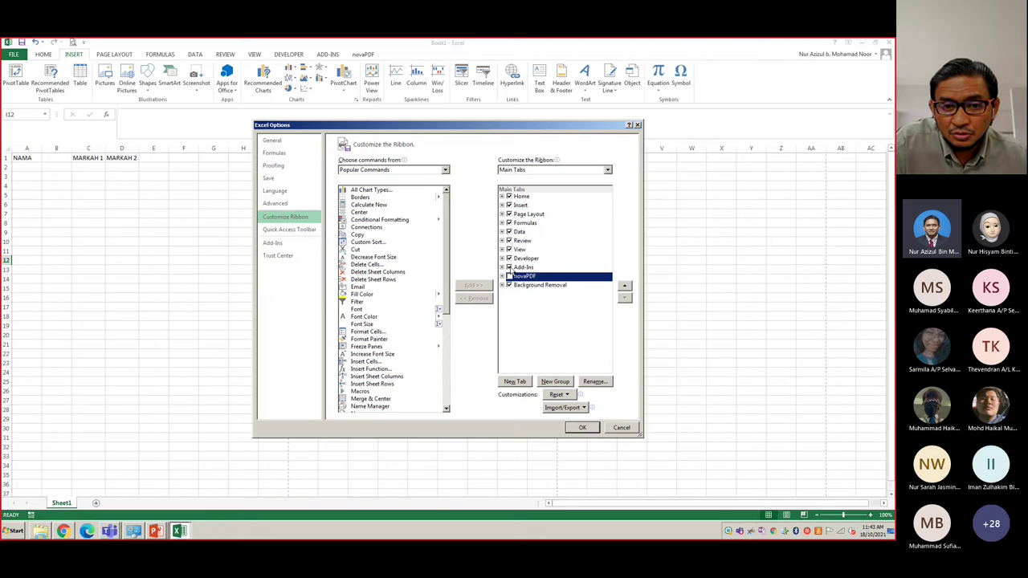
click(508, 267)
click(508, 257)
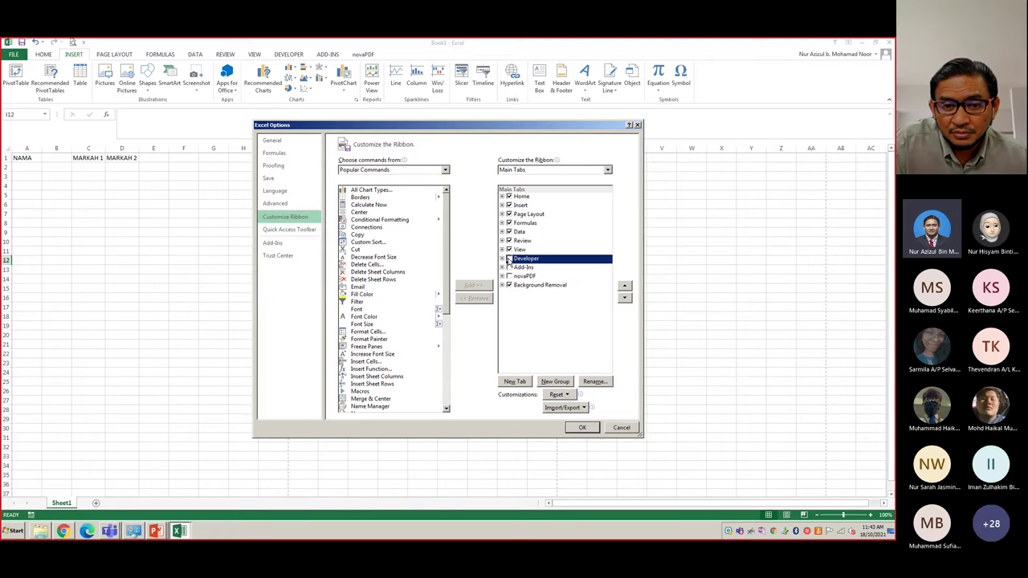
click(589, 429)
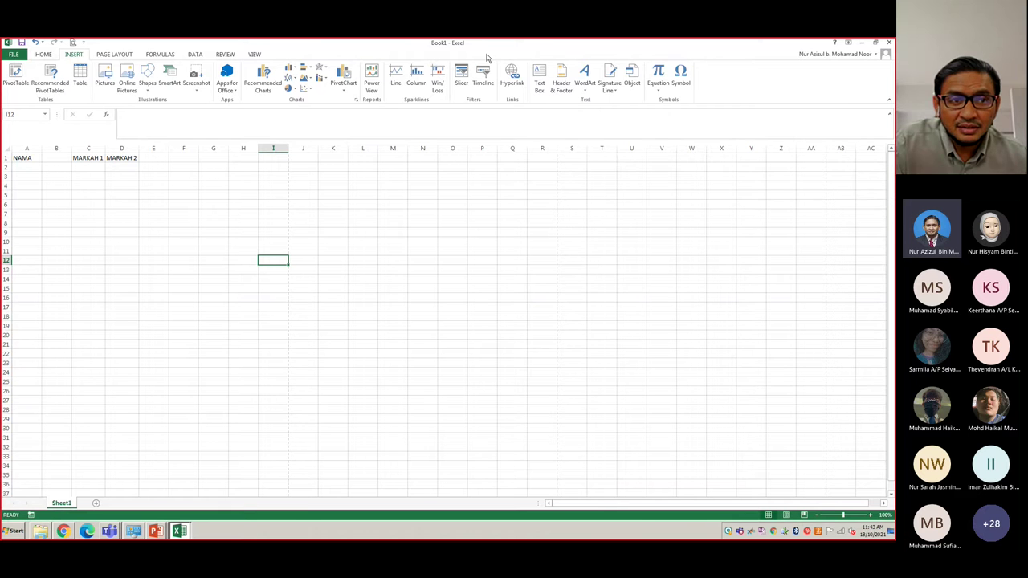
right_click(732, 80)
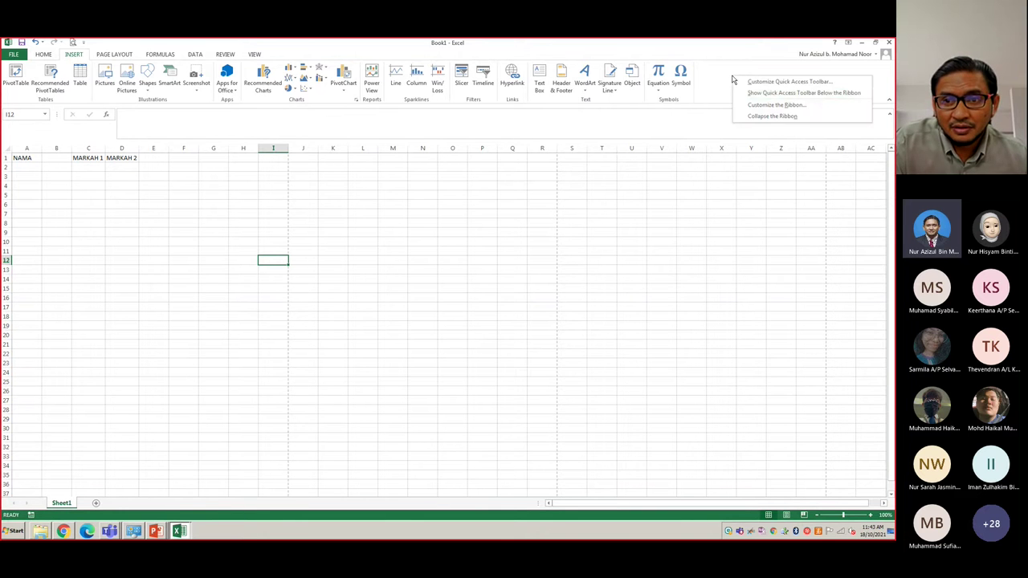
click(748, 105)
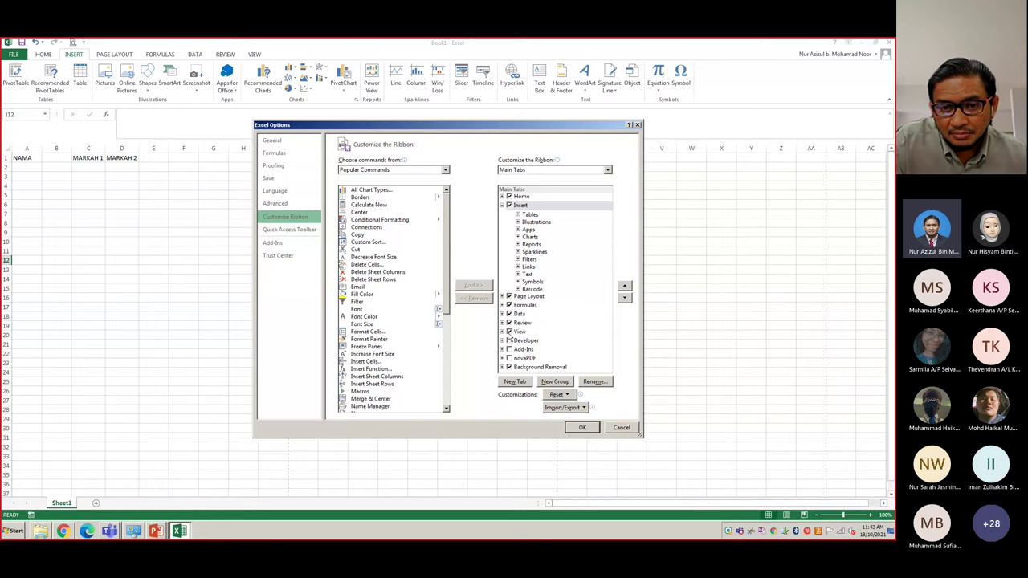
click(523, 358)
click(502, 205)
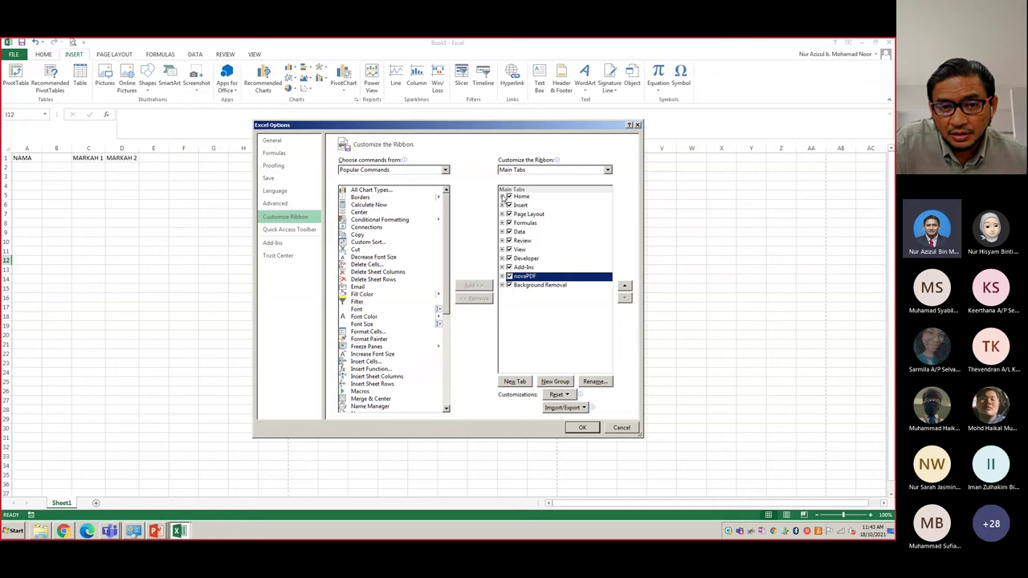
click(502, 259)
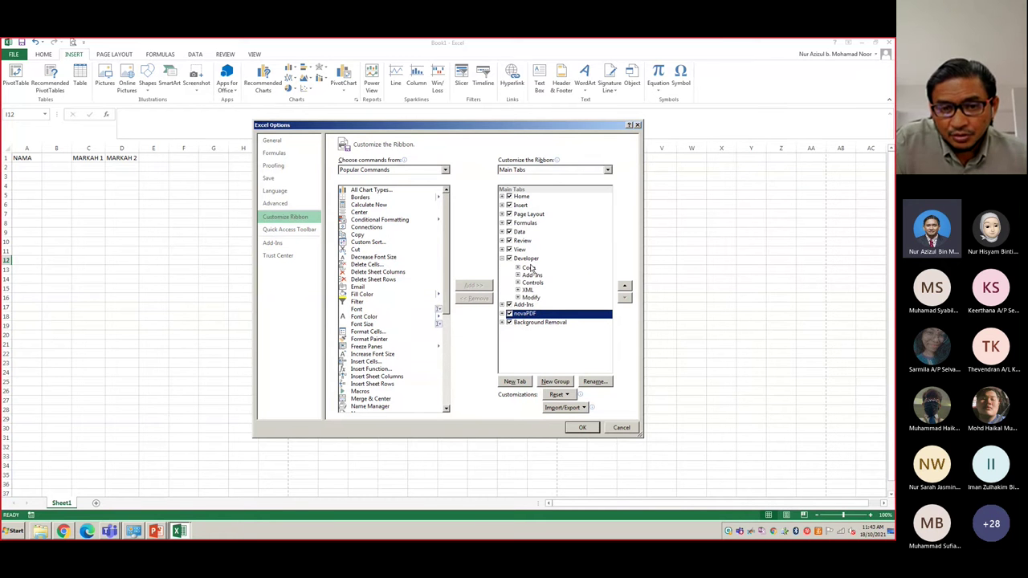
click(518, 267)
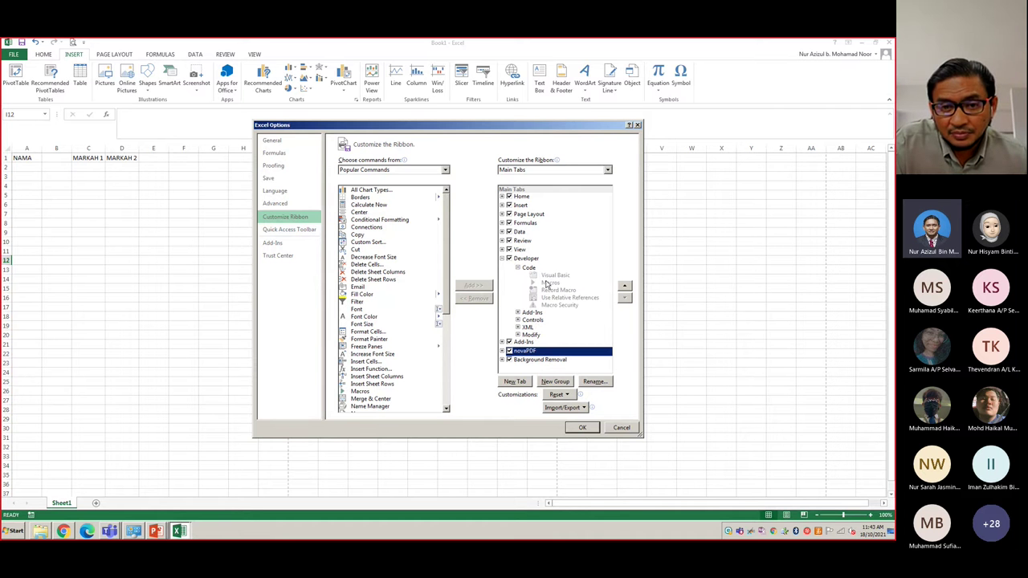
click(530, 270)
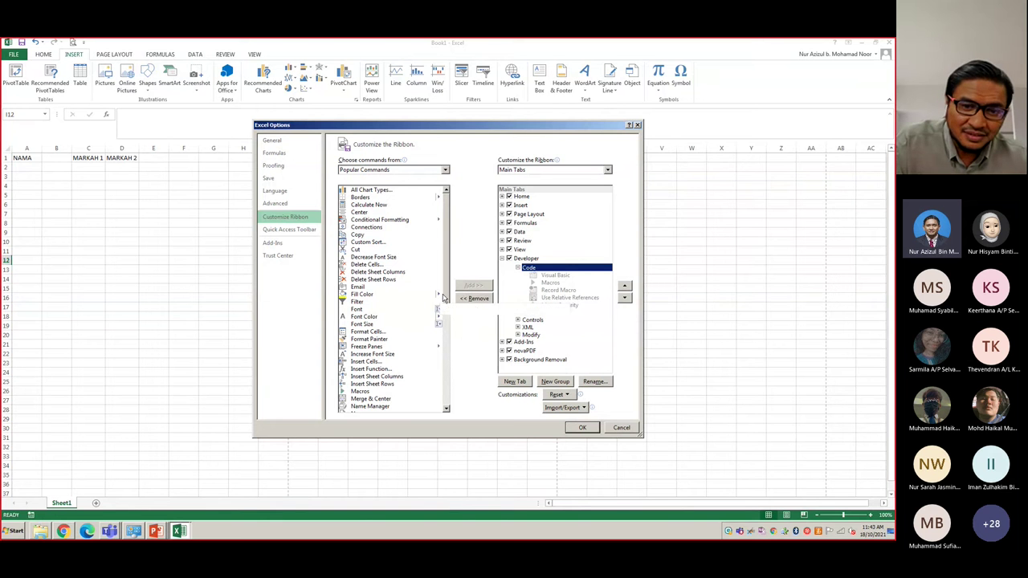
click(518, 267)
click(502, 258)
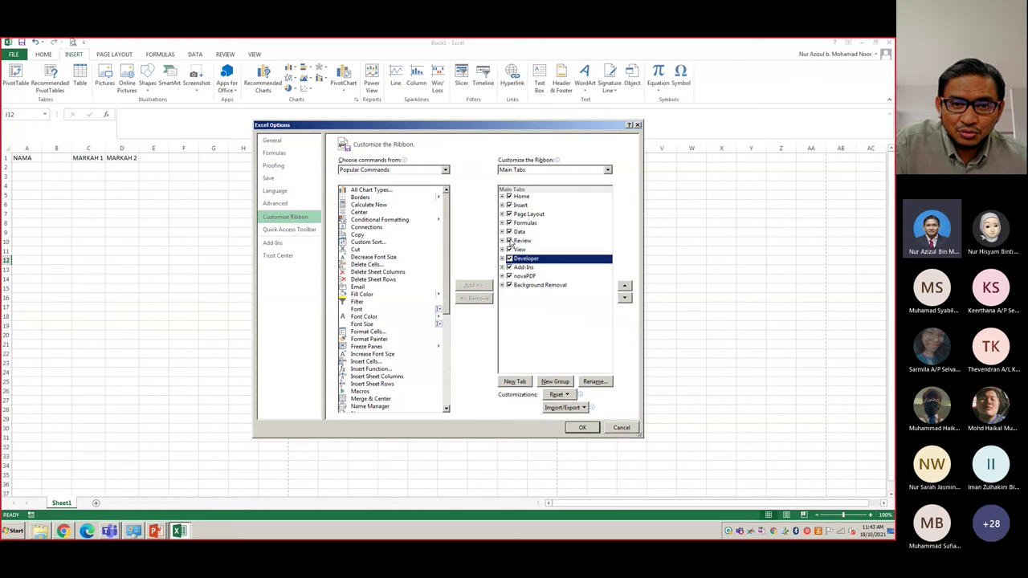
click(502, 195)
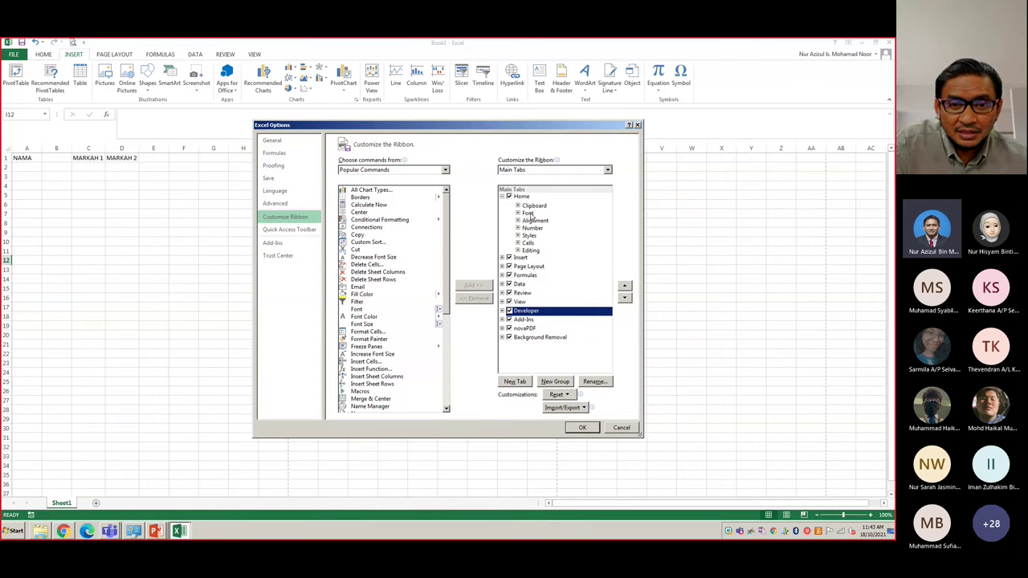
click(529, 213)
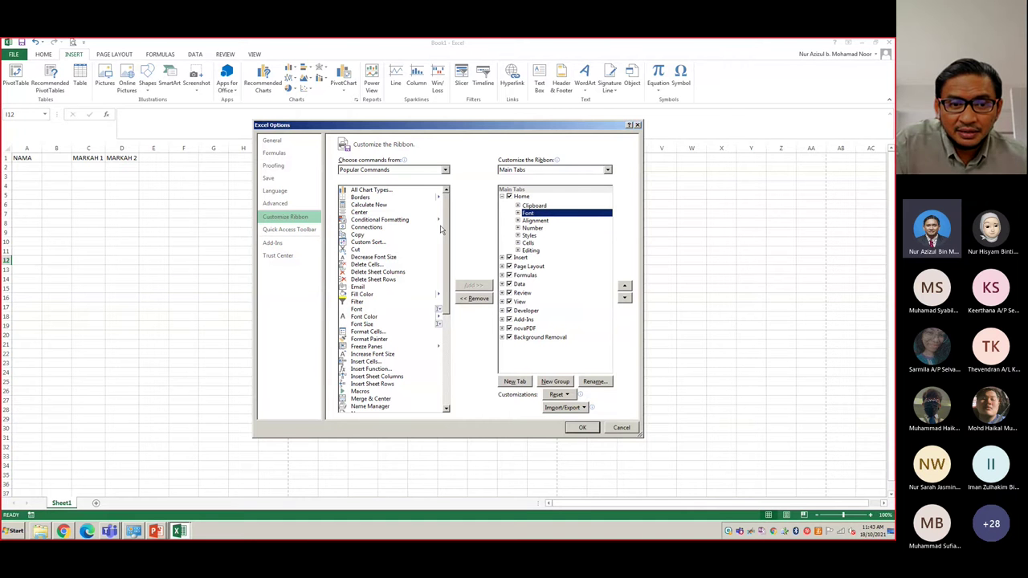
click(361, 363)
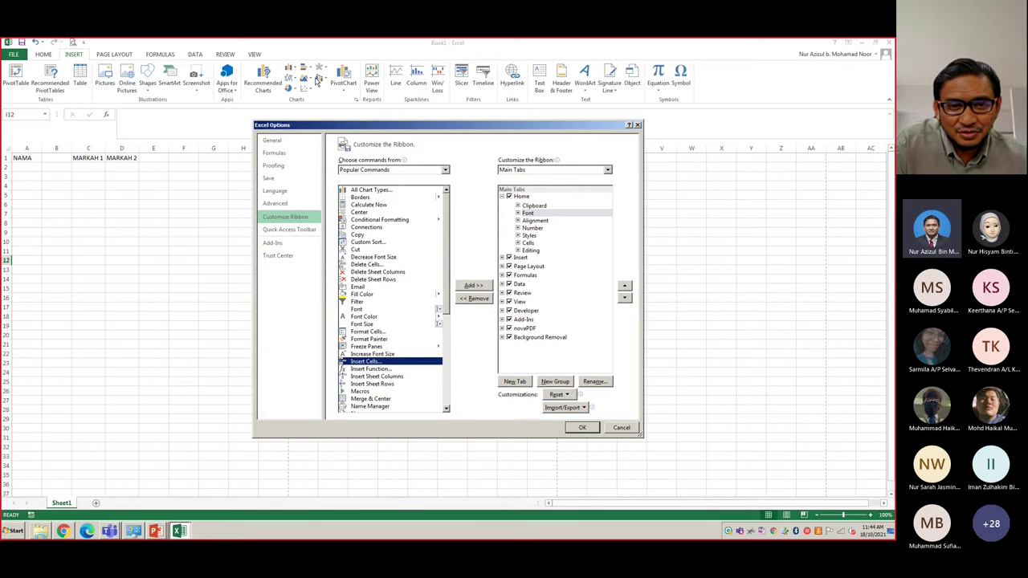
scroll(446, 311, down, 7)
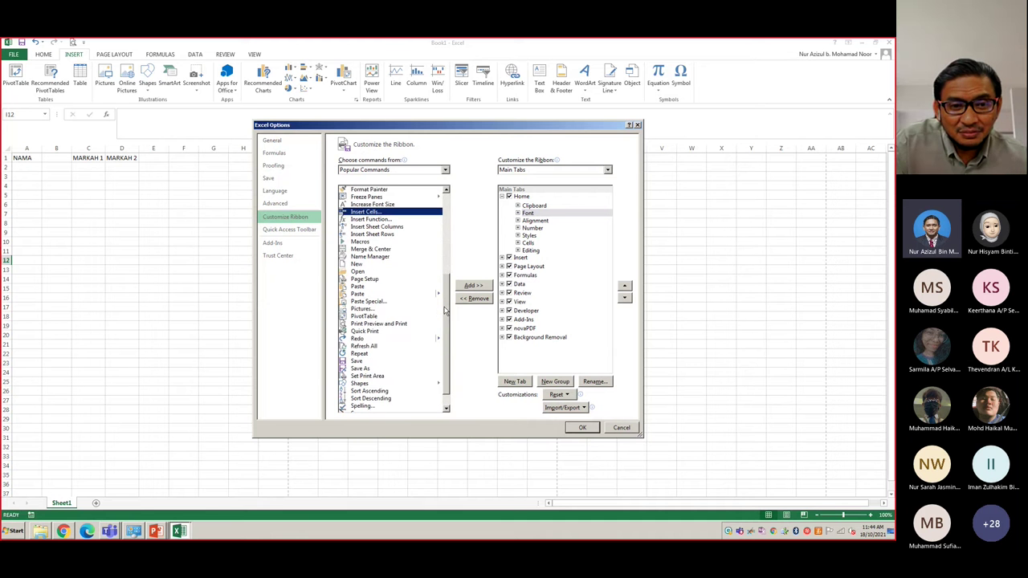
scroll(445, 311, down, 1)
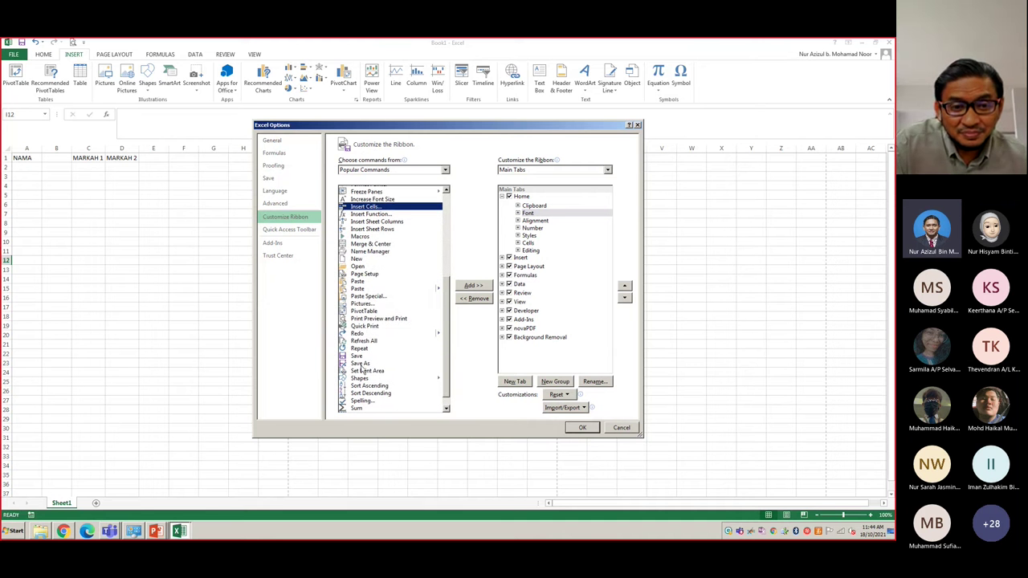
scroll(443, 365, down, 1)
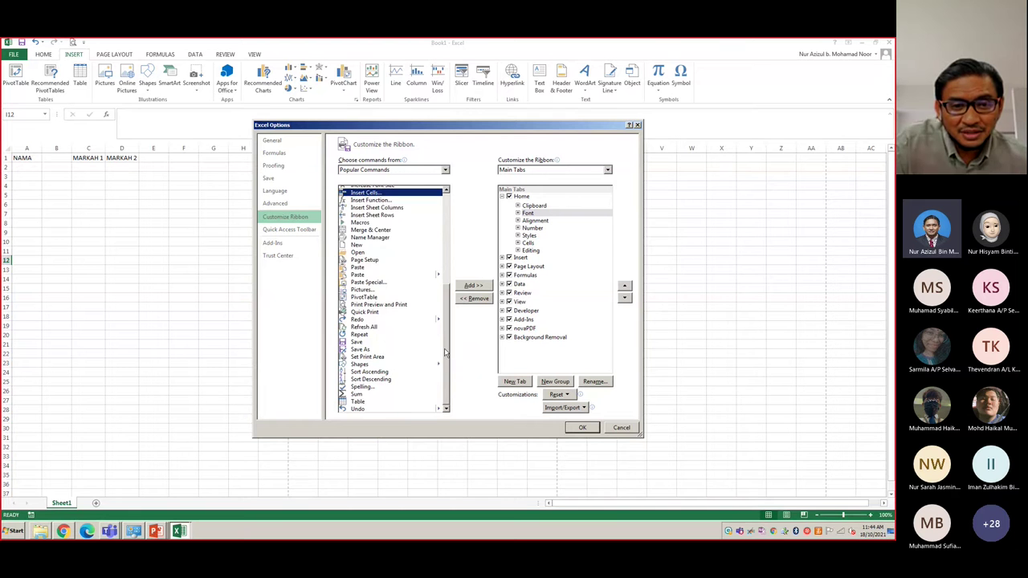
scroll(446, 345, up, 1)
scroll(446, 334, up, 1)
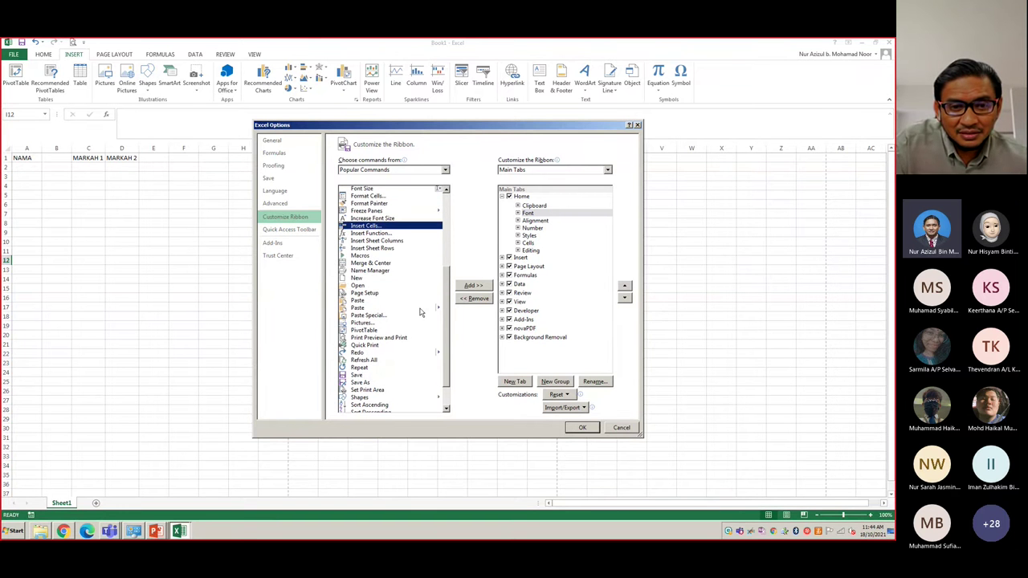
click(419, 309)
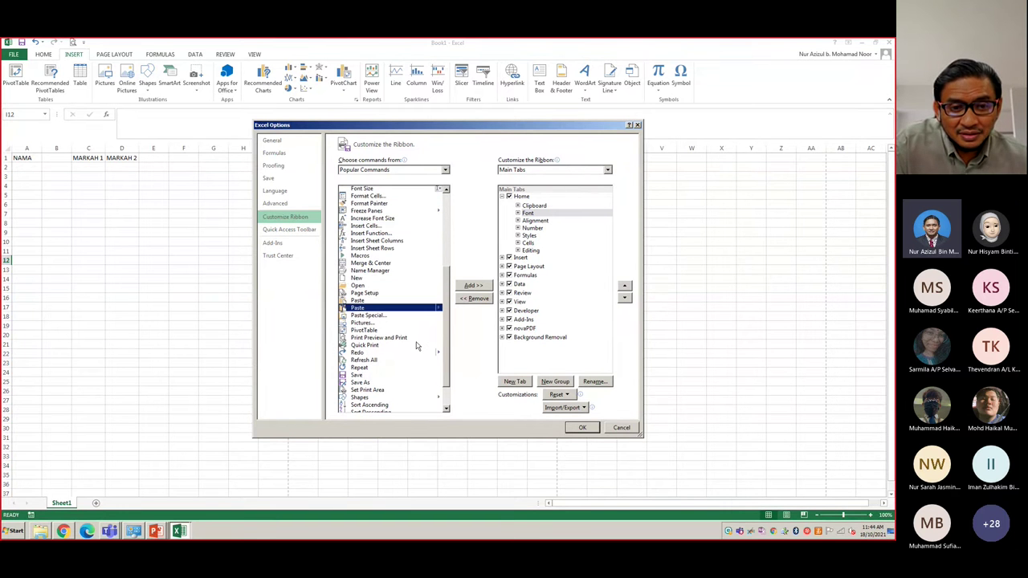
scroll(380, 329, down, 2)
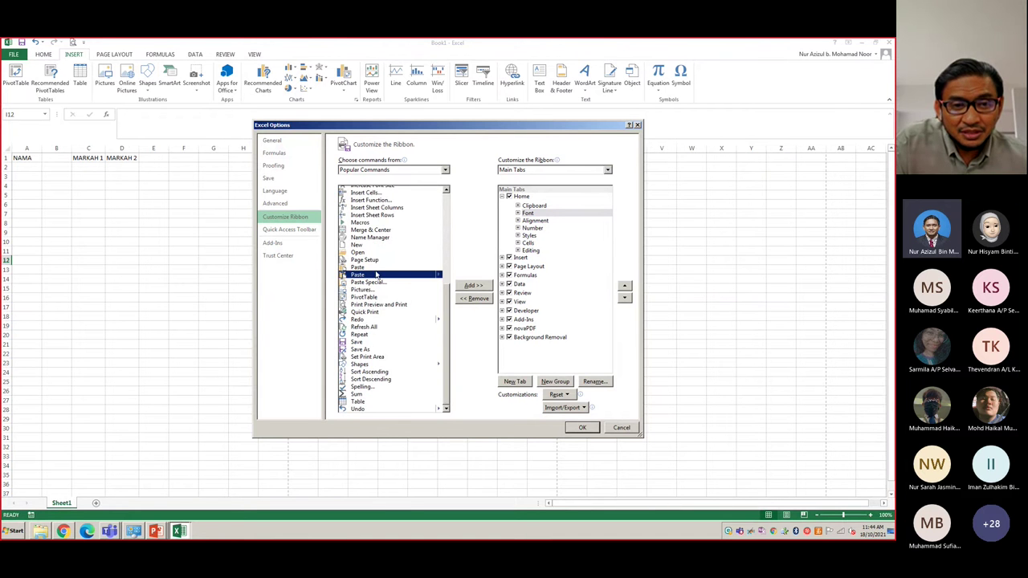
scroll(381, 329, up, 3)
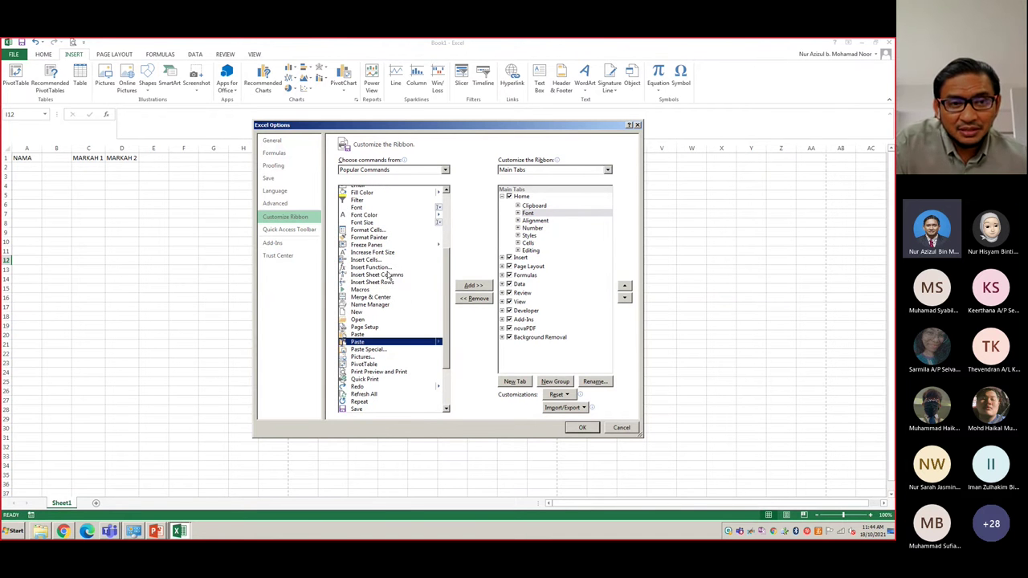
click(622, 428)
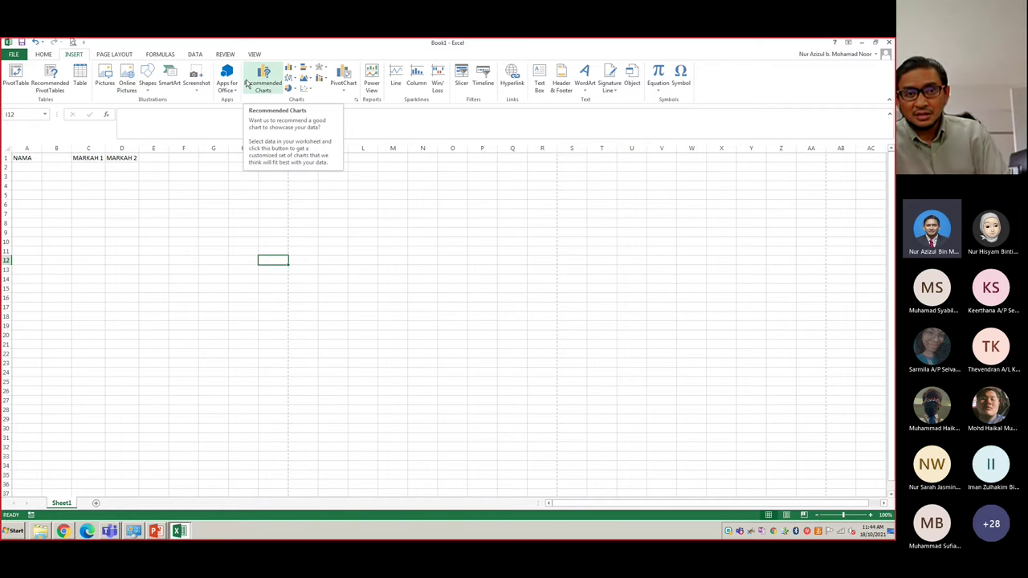
- In Customize the Ribbon, re-check the Developer and novaPDF tabs and apply the change
right_click(383, 50)
click(306, 59)
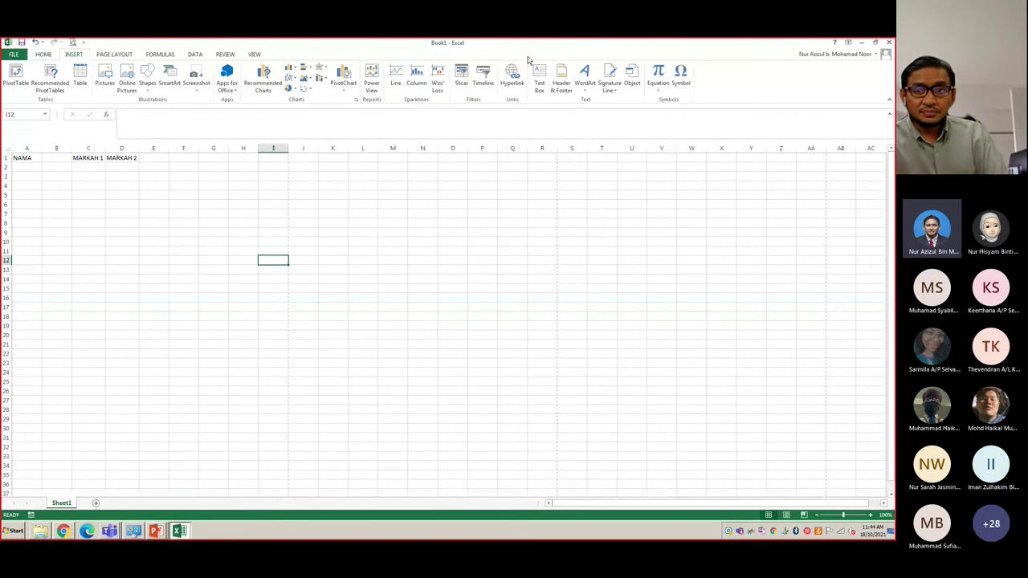
right_click(784, 71)
click(713, 102)
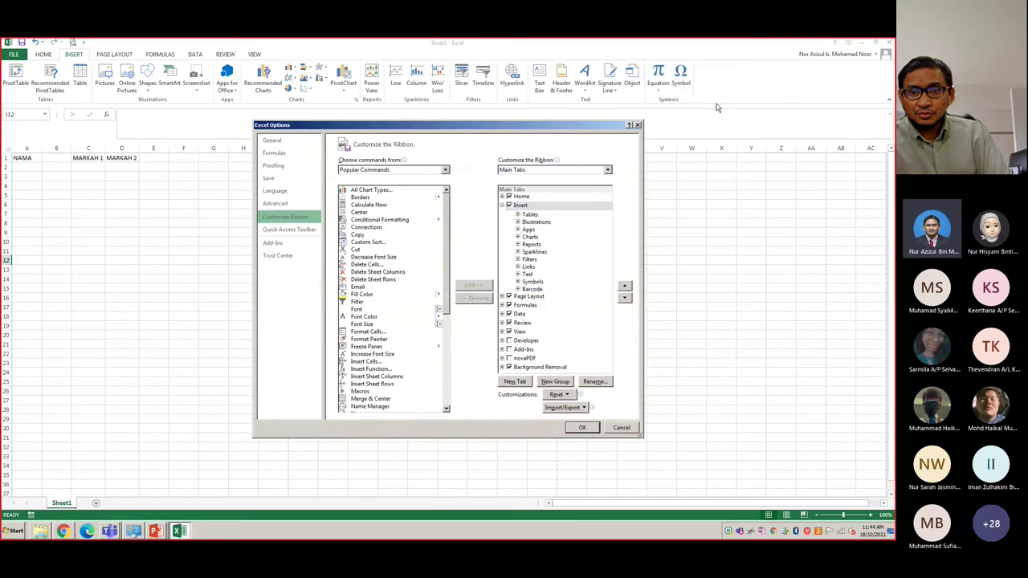
click(510, 350)
click(509, 352)
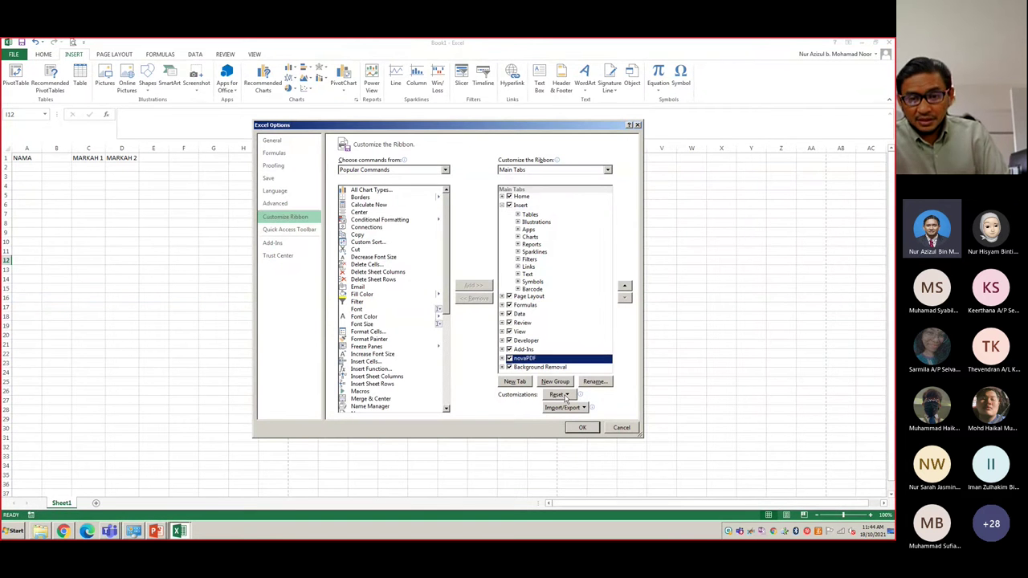
click(582, 427)
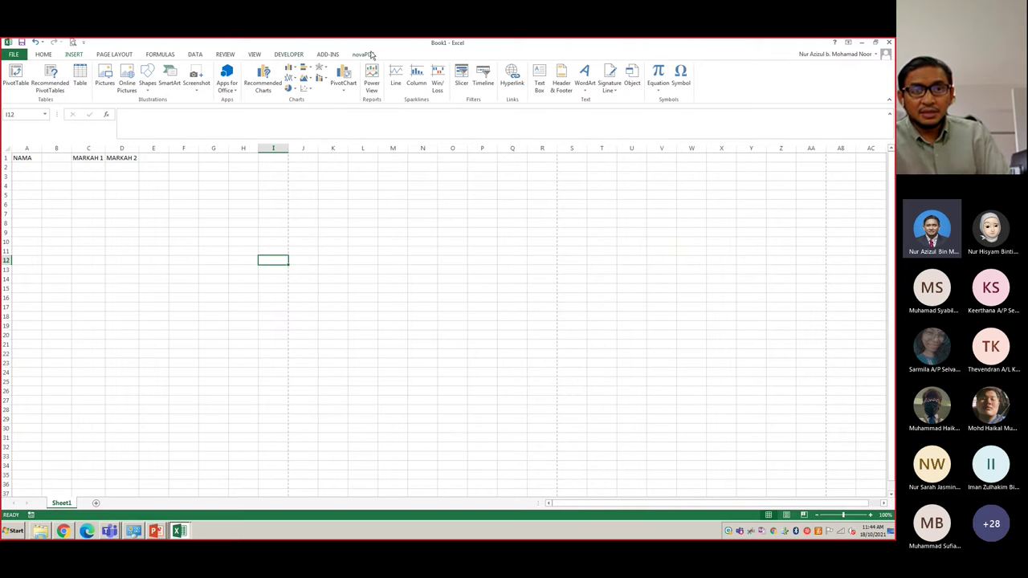
- View the Add-Ins and Developer tab commands, then switch to the PowerPoint slide show
click(335, 54)
click(299, 53)
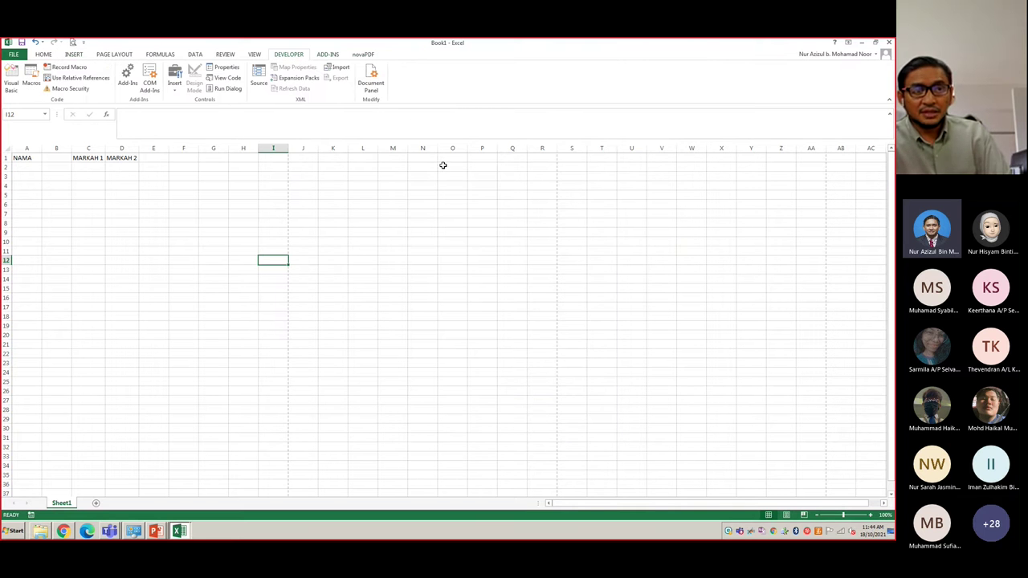
key(alt+Tab)
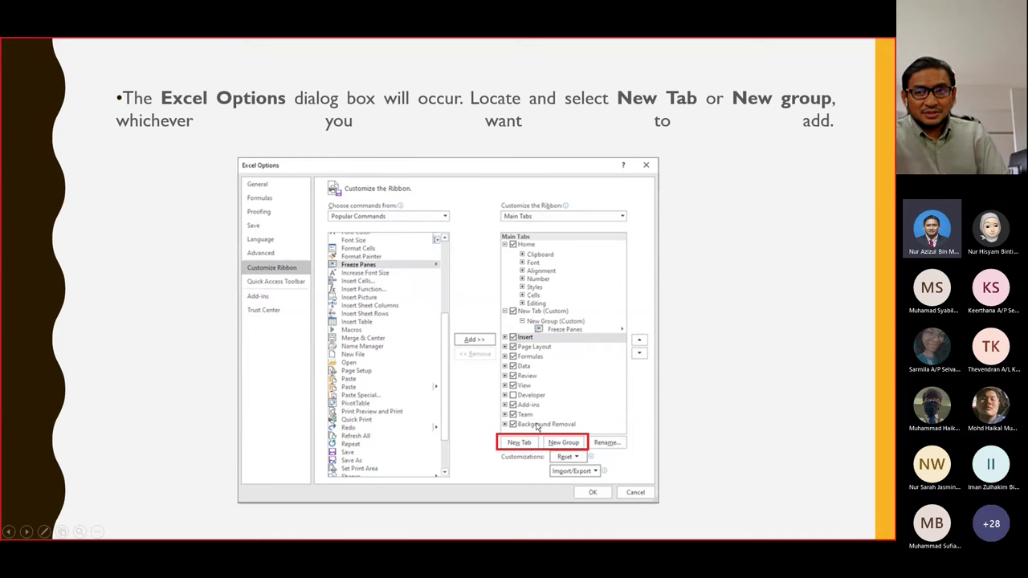
- Advance one slide to the custom-group step, then return to Excel
key(Right)
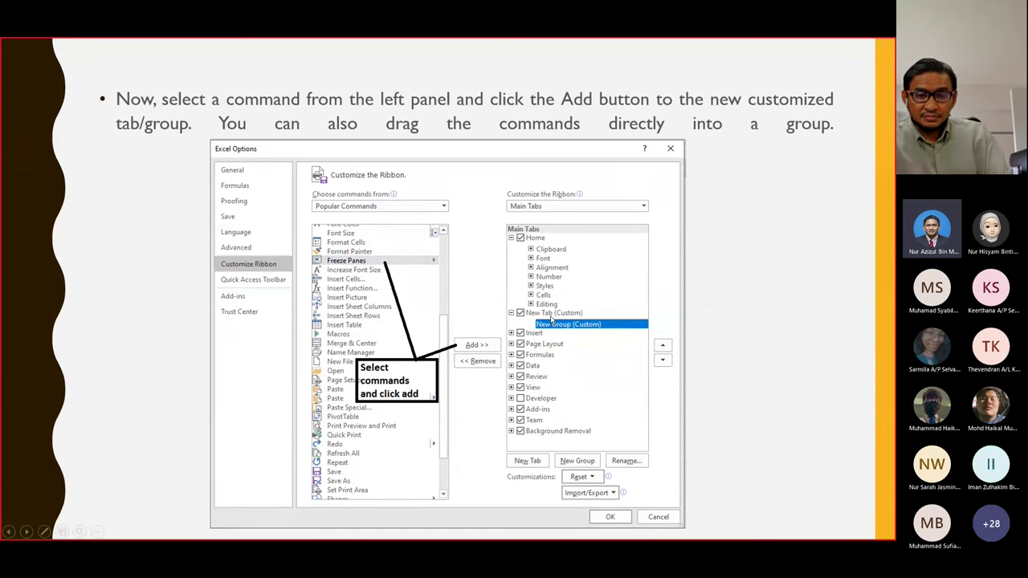
key(alt+Tab)
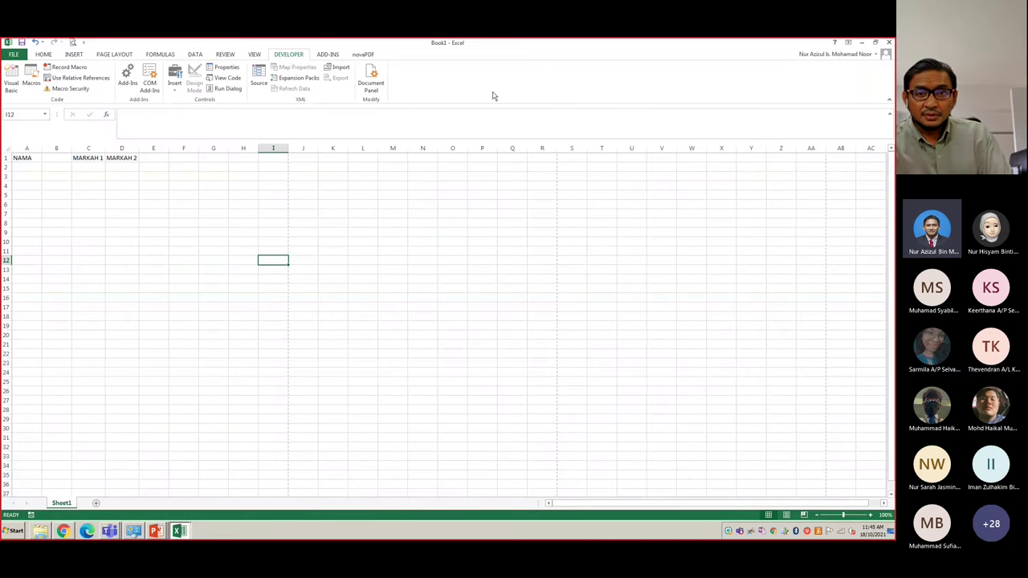
- Create a new custom tab in the ribbon customization settings
right_click(491, 83)
click(510, 113)
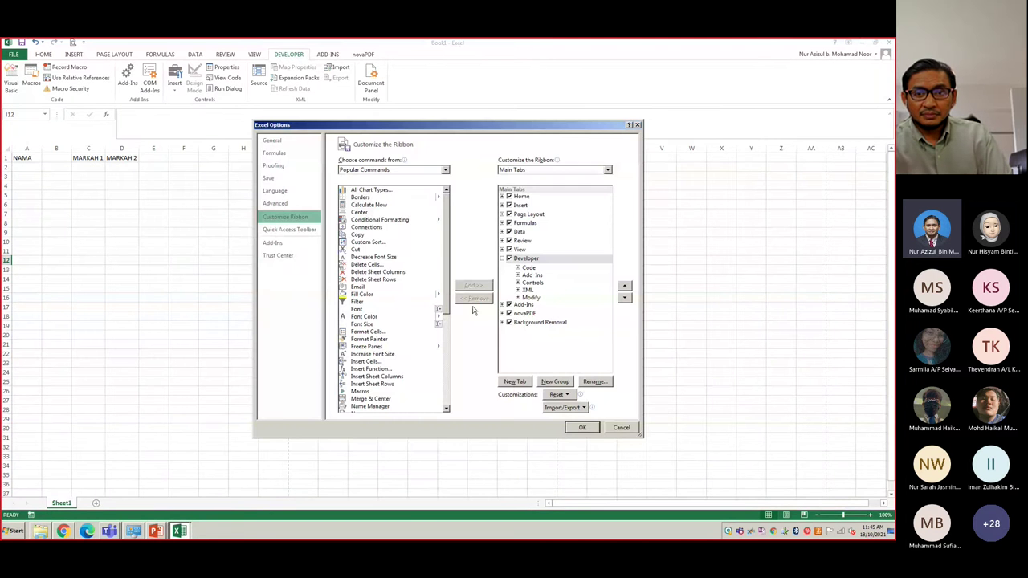
click(515, 382)
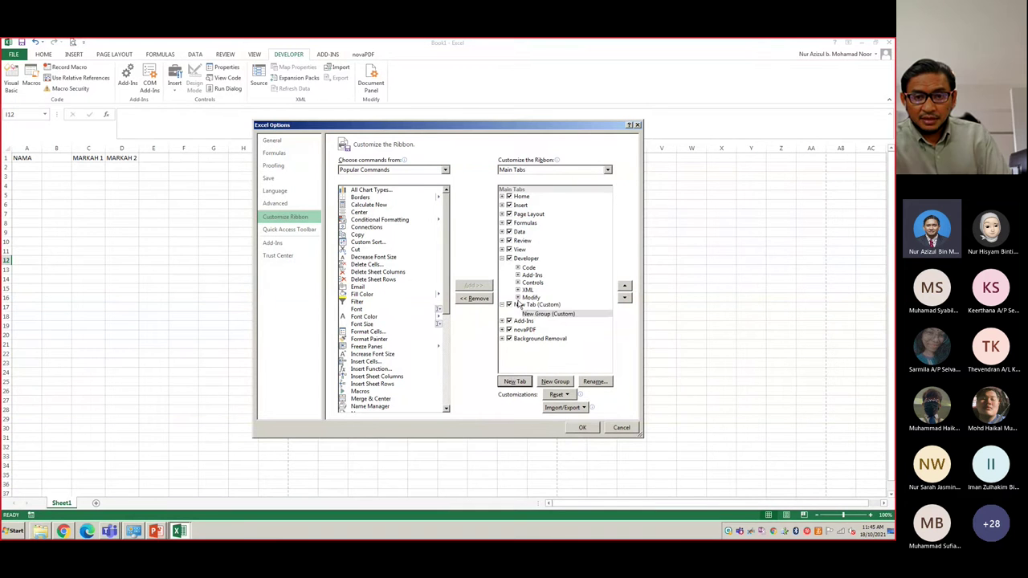
click(523, 305)
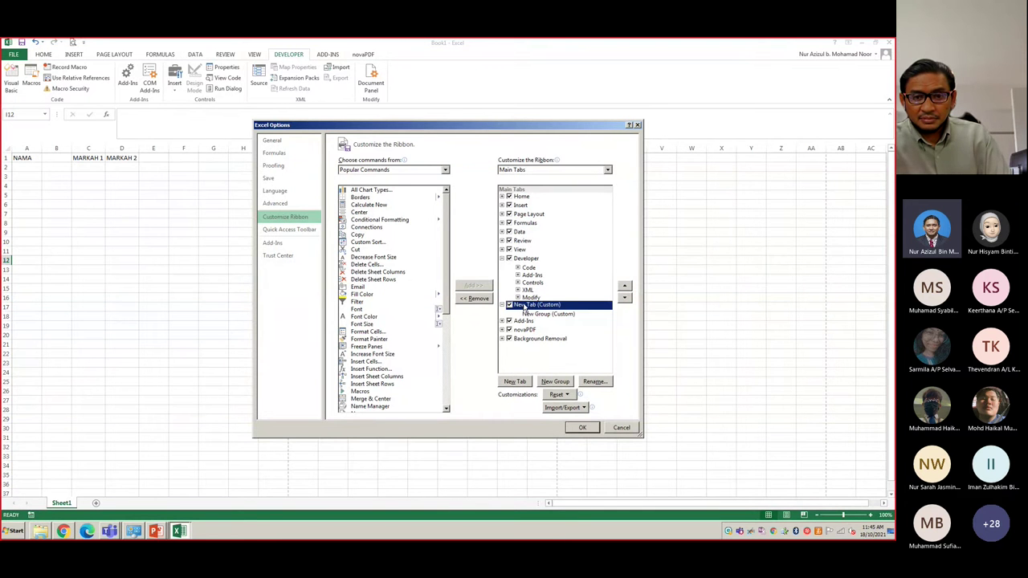
- Rename the new custom tab to 'Test Ribbon'
click(596, 383)
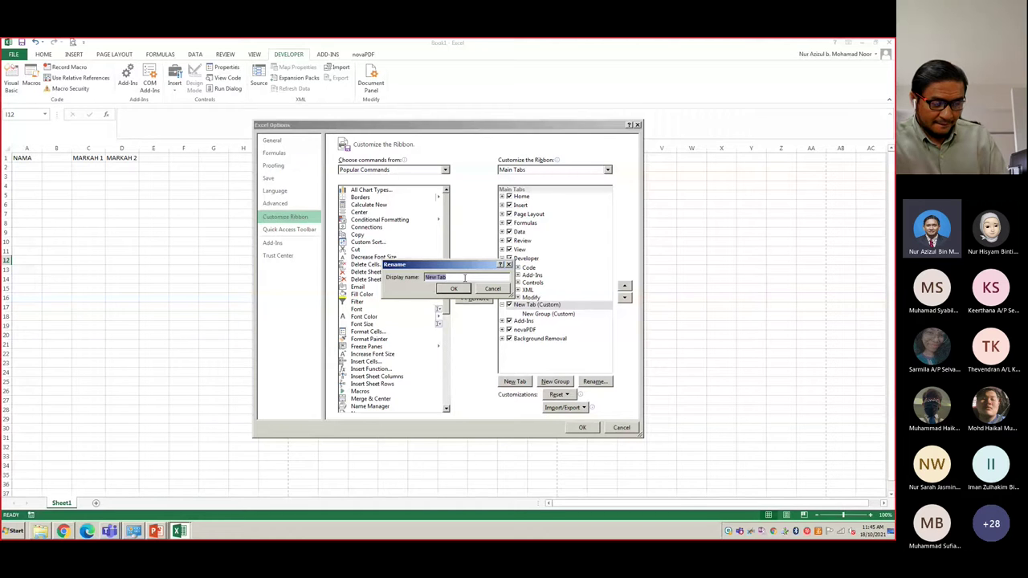
text(M)
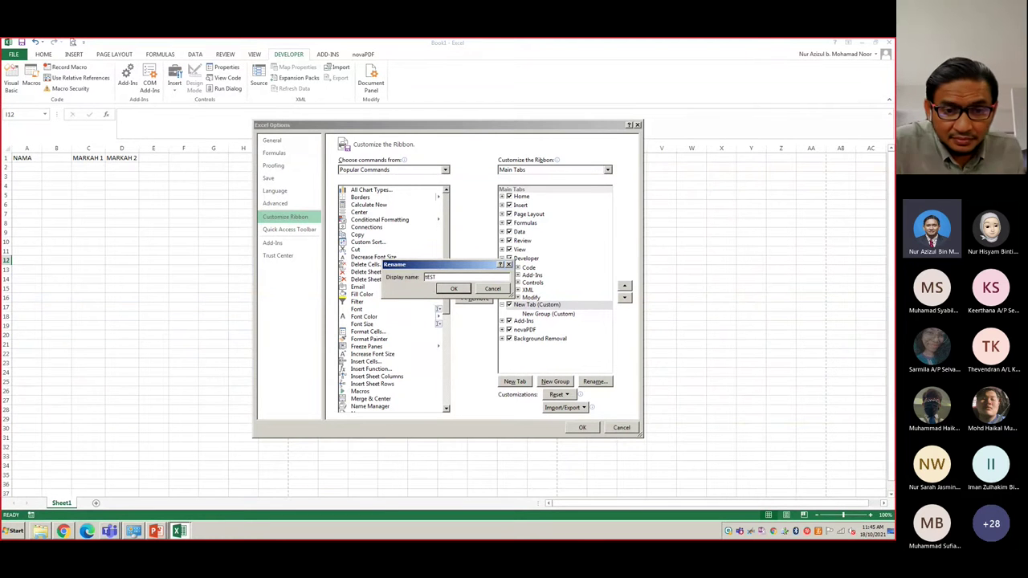
key(BackSpace)
key(BackSpace)
key(BackSpace)
key(BackSpace)
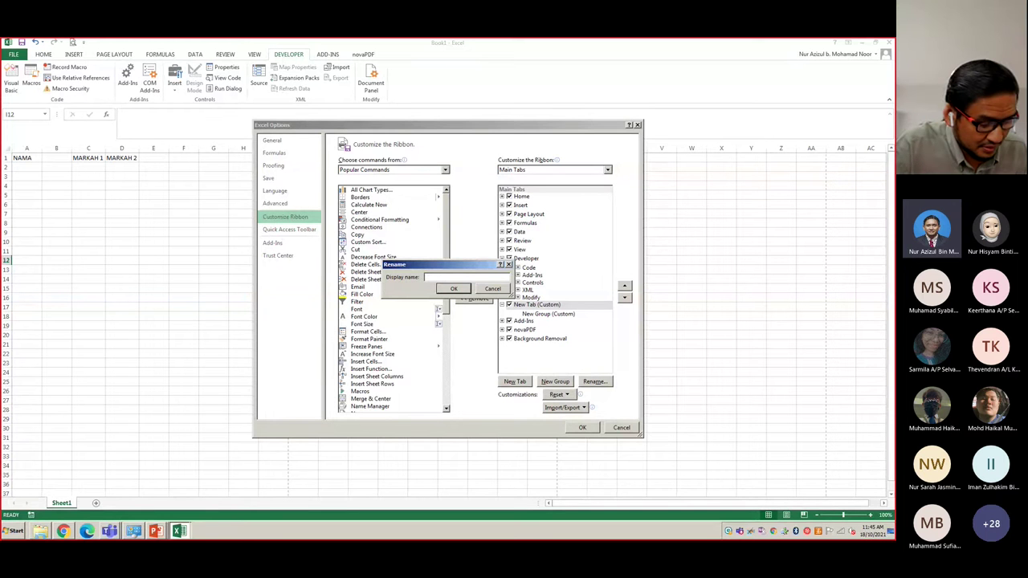
text(TEST RIBBON)
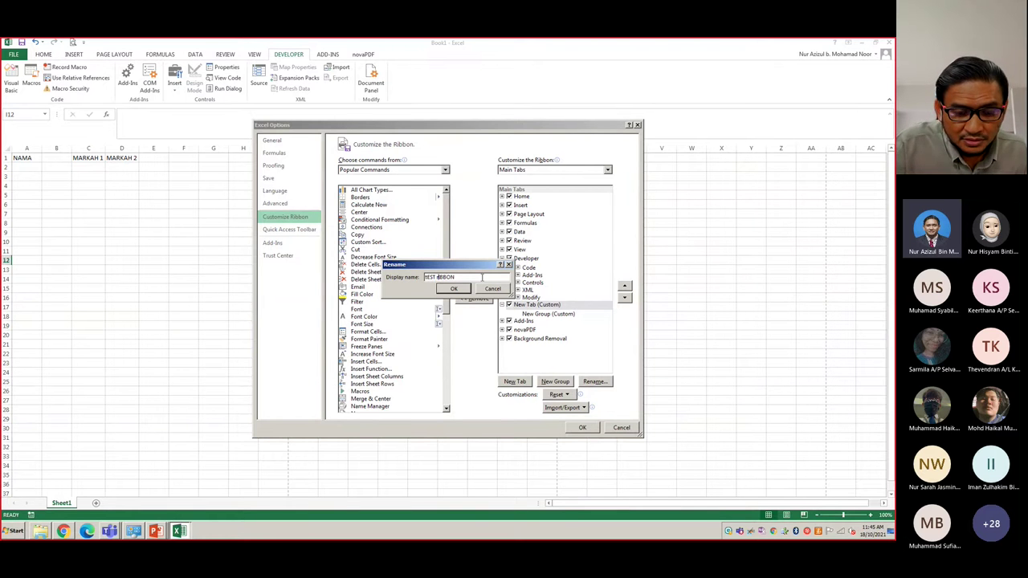
key(ctrl+a)
key(BackSpace)
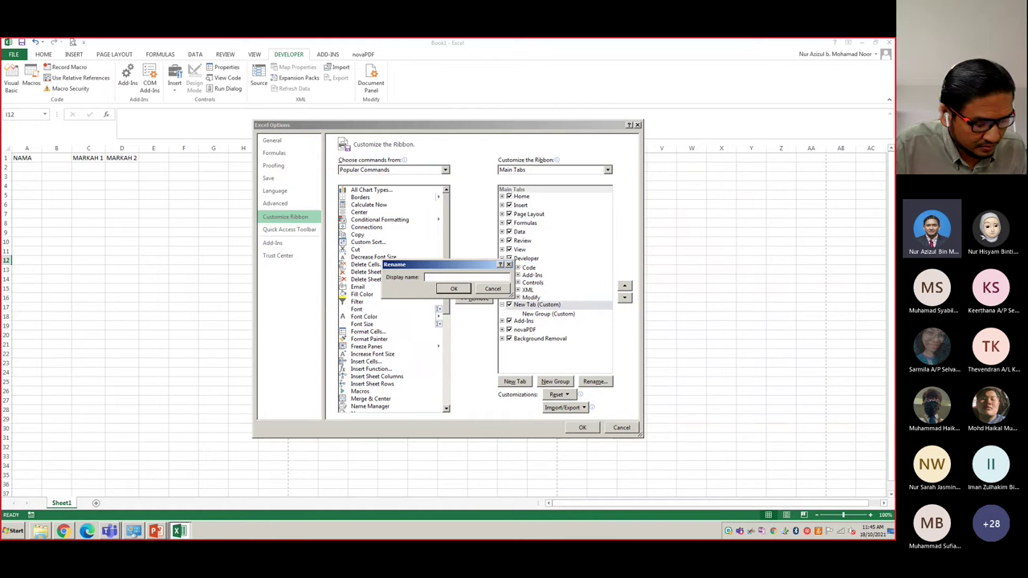
text(Test Ribbon)
click(453, 289)
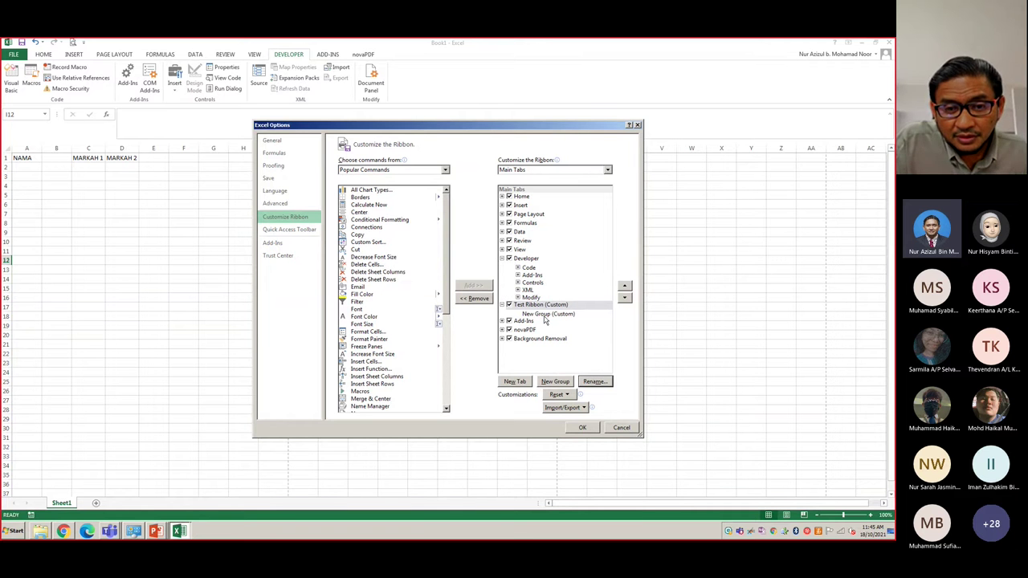
- Rename the new custom group to 'Group 1'
click(545, 315)
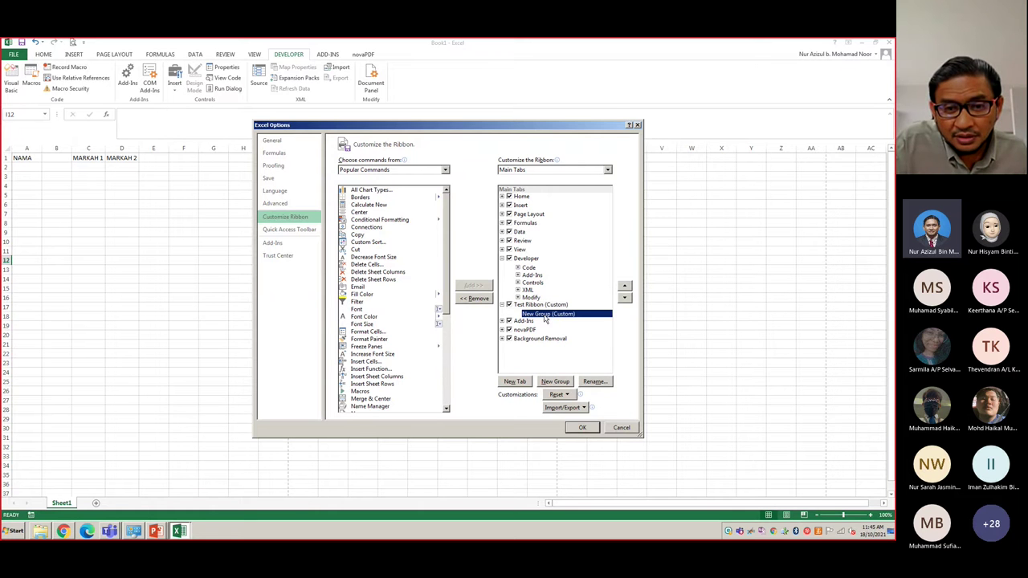
double_click(546, 313)
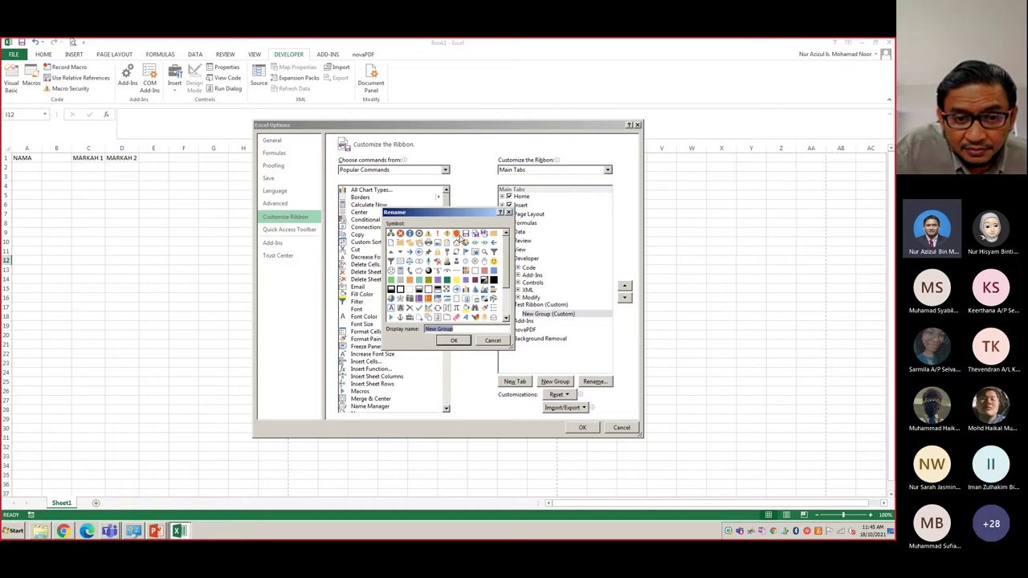
click(457, 233)
click(452, 341)
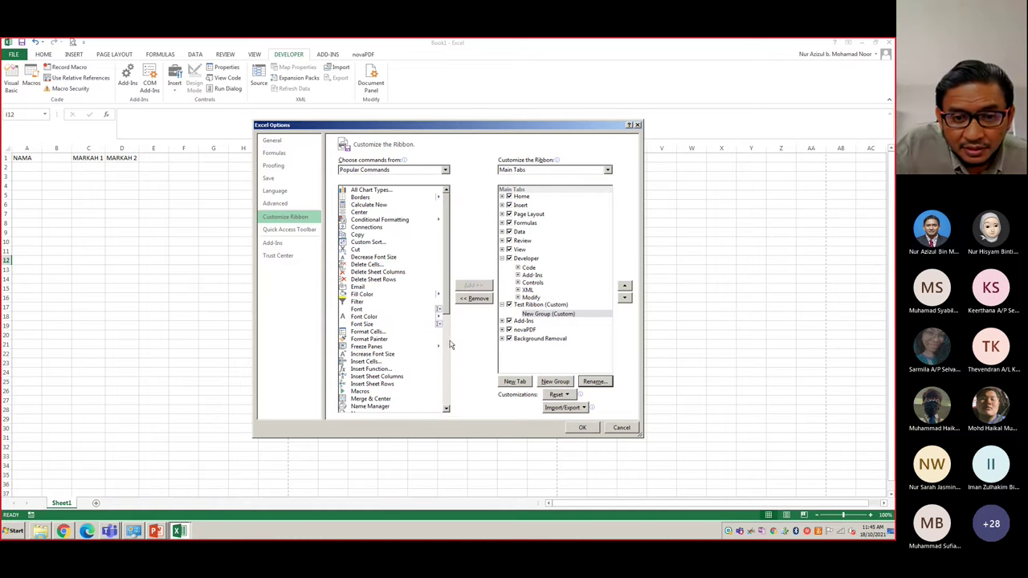
click(552, 317)
click(594, 381)
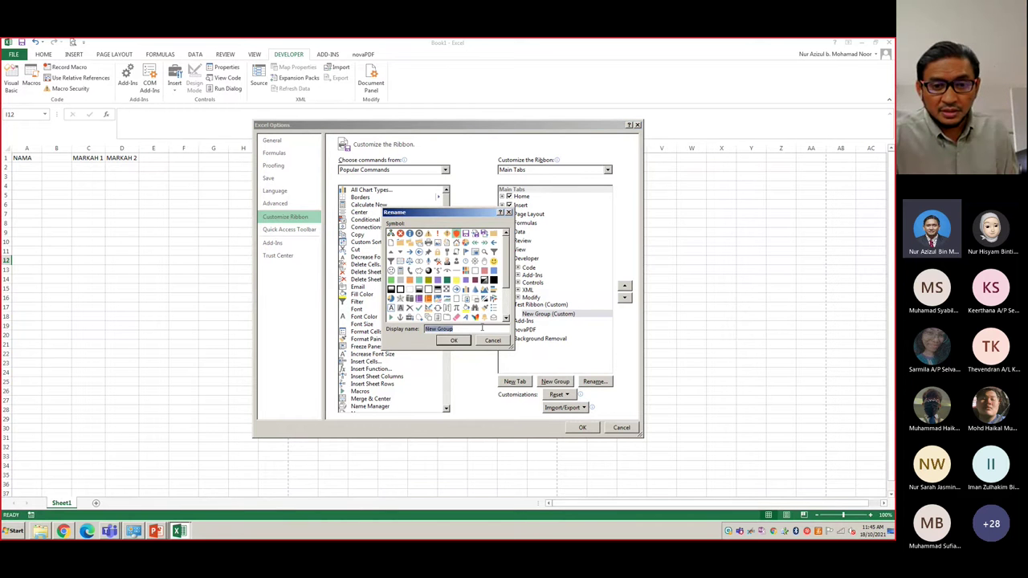
text(Gro)
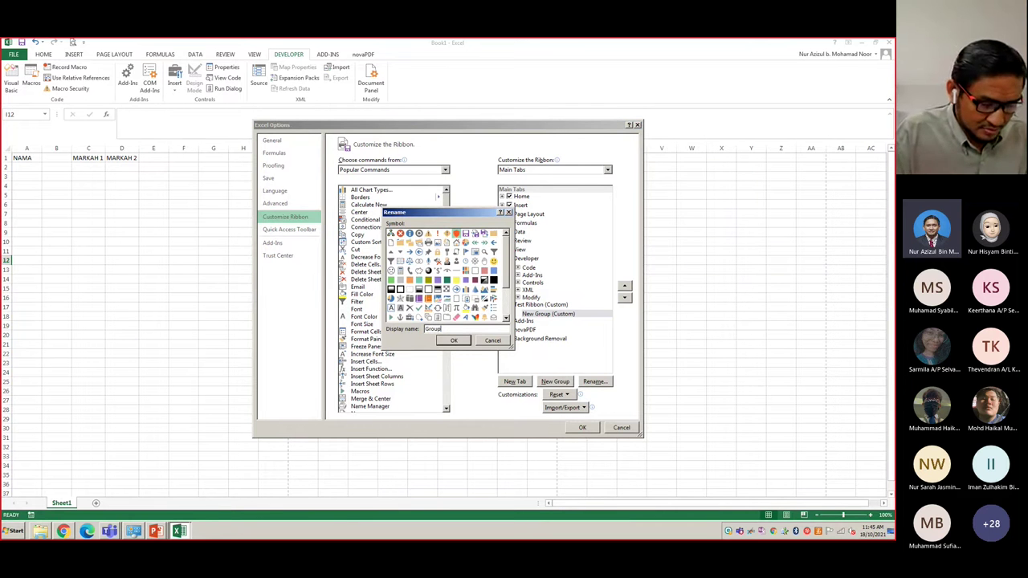
click(464, 343)
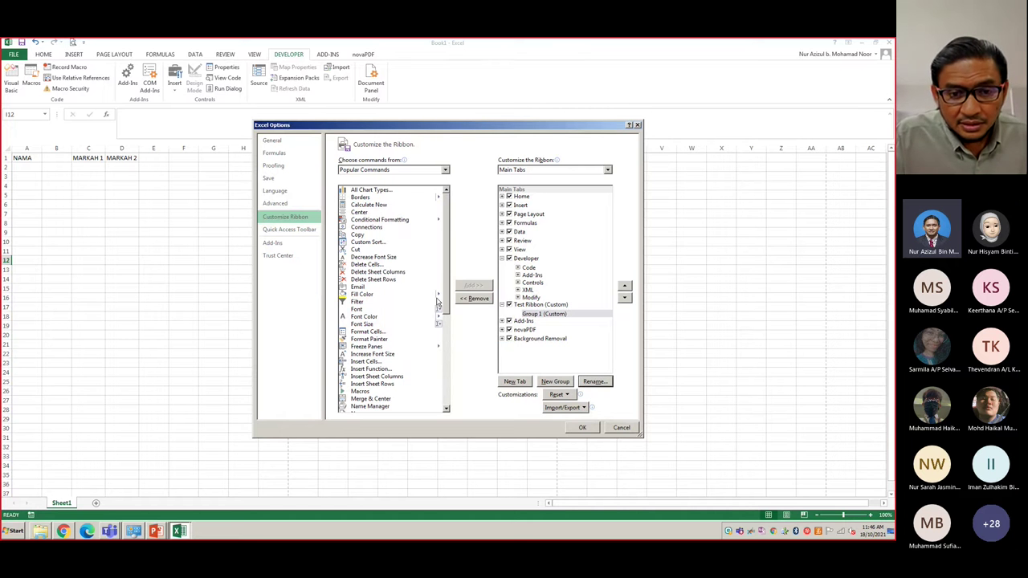
- Add Calculate Now to Group 1 and apply the ribbon changes
click(532, 313)
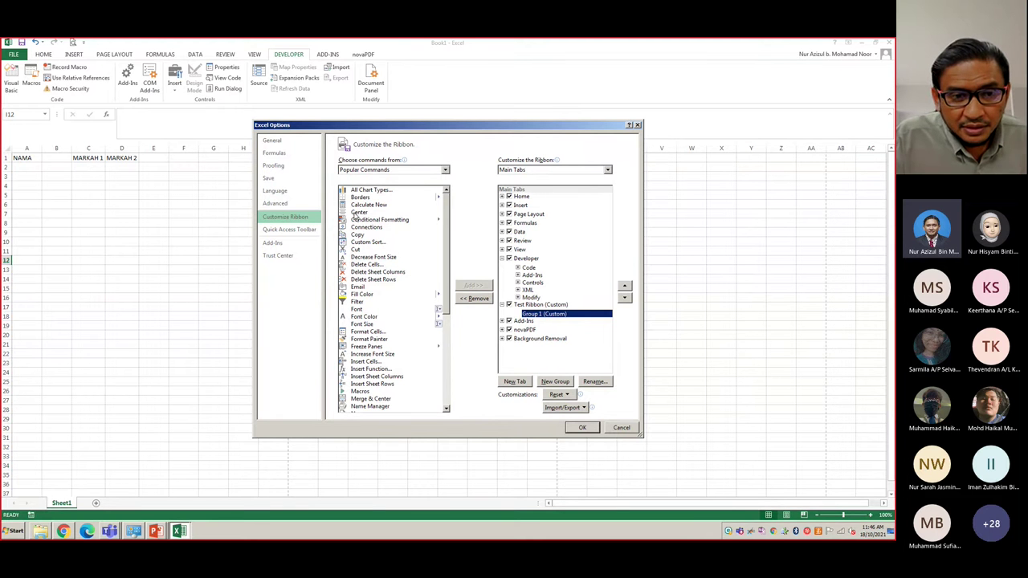
click(358, 206)
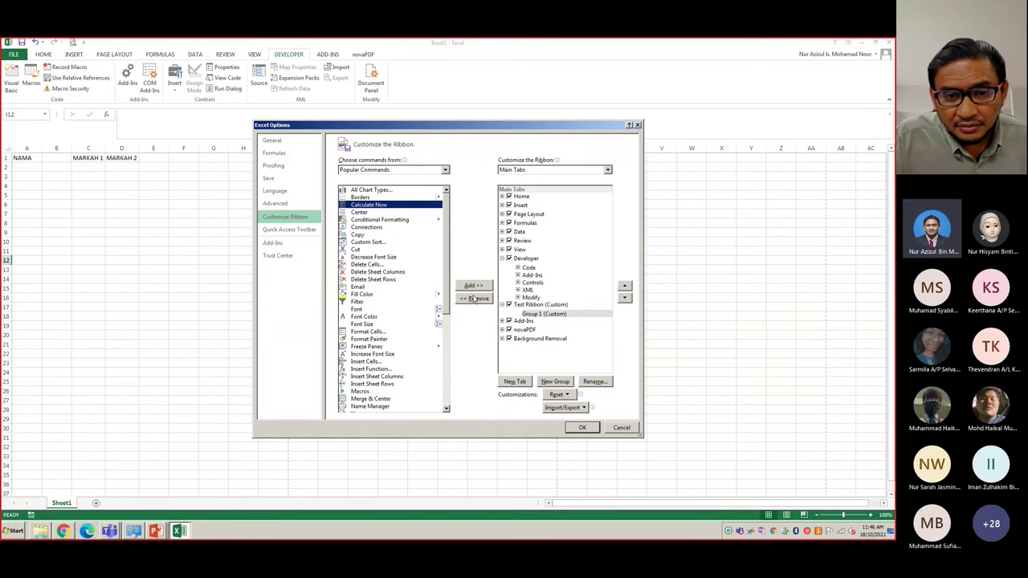
click(472, 287)
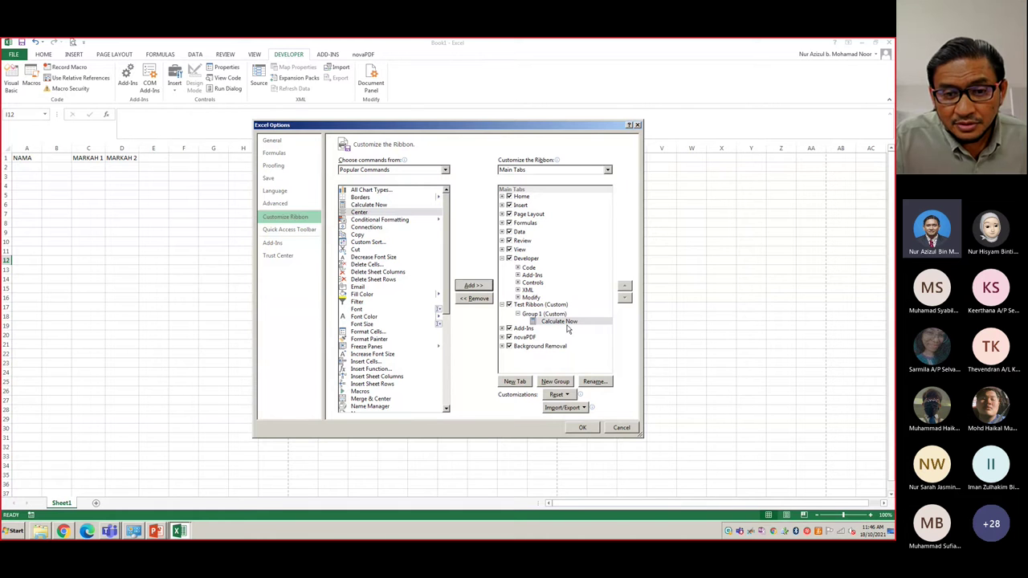
click(582, 427)
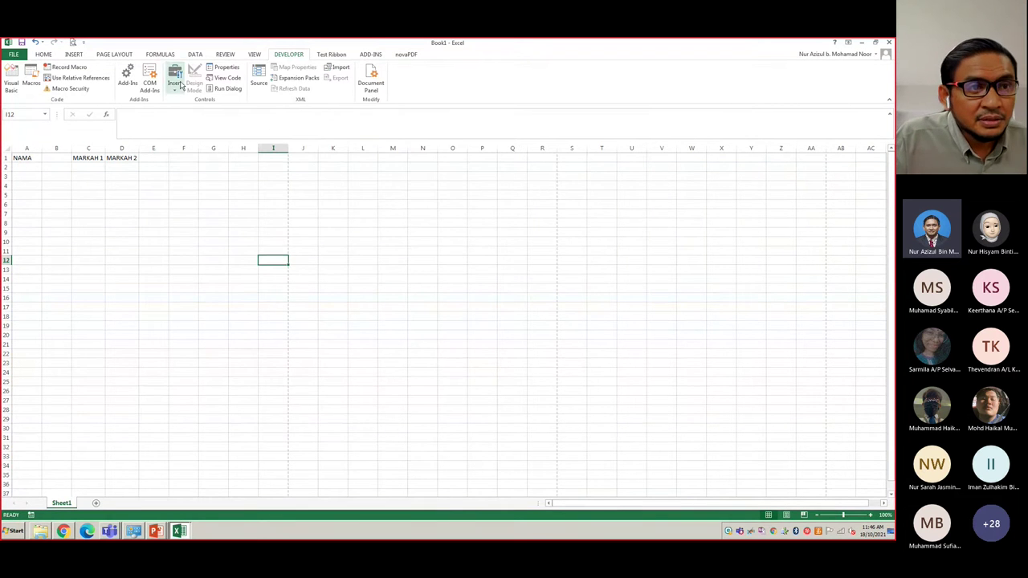
- Compare the new Test Ribbon tab with the Developer tab
click(331, 55)
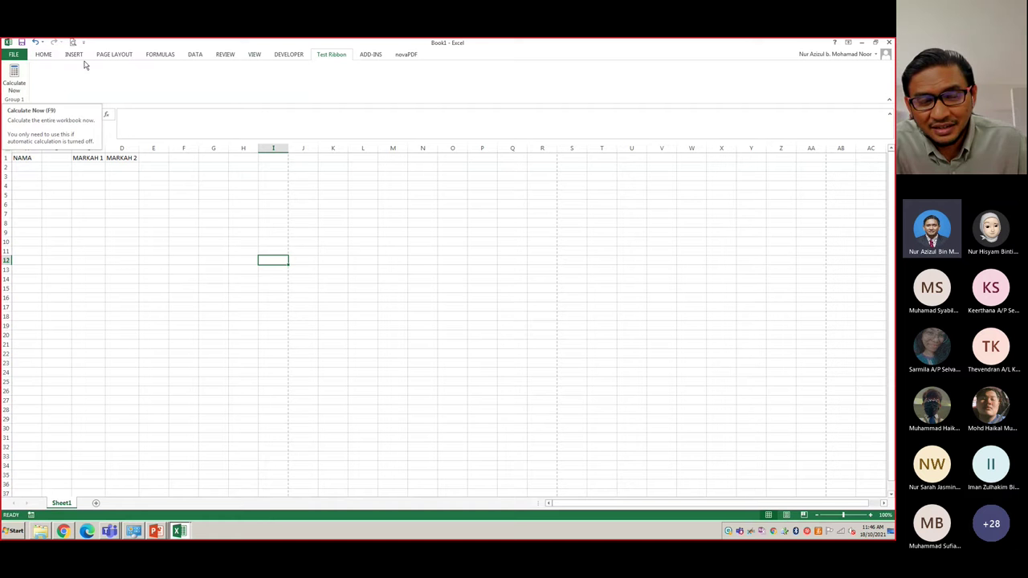
click(302, 53)
click(328, 56)
click(284, 54)
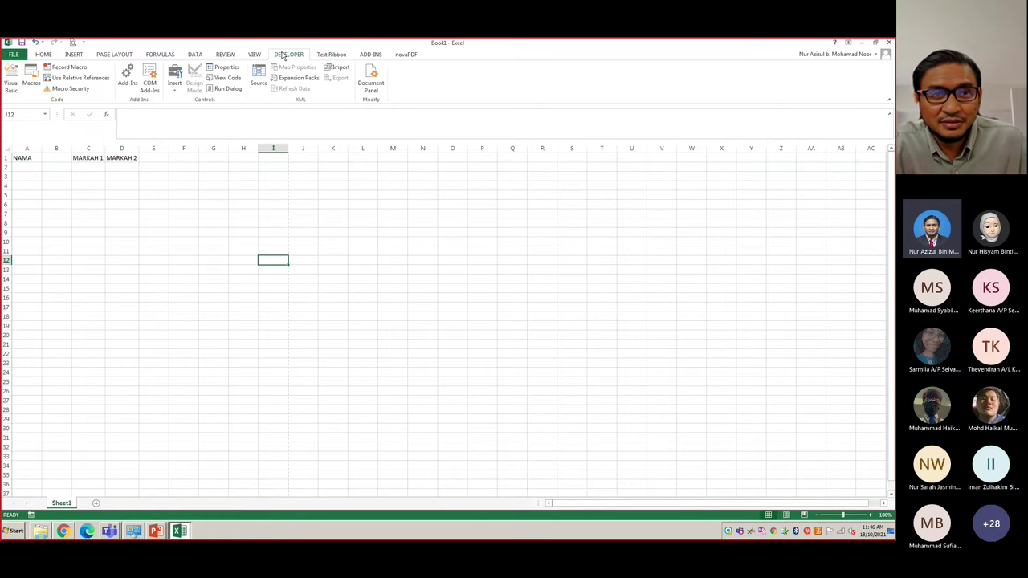
click(343, 59)
click(303, 55)
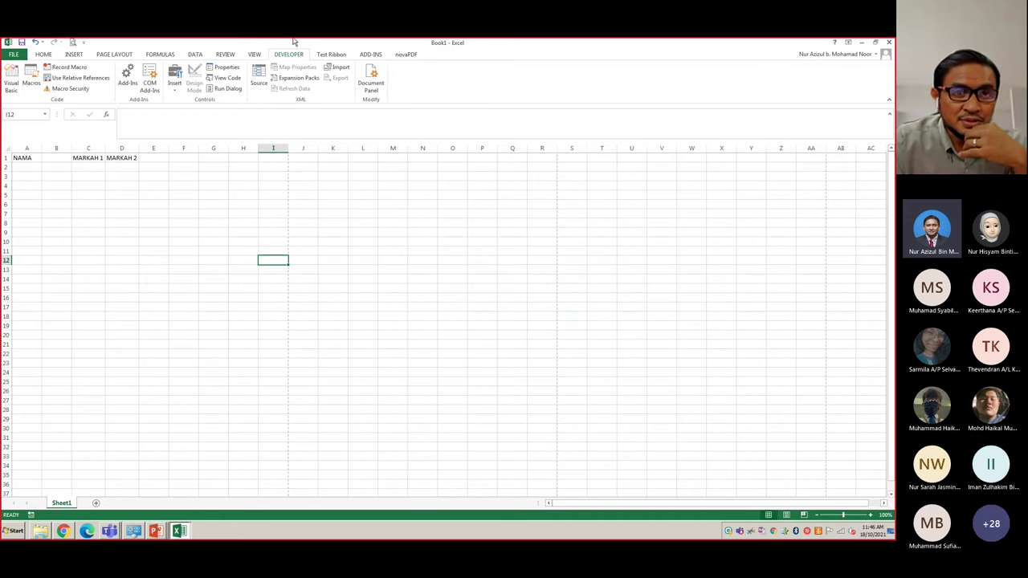
- Return to the Test Ribbon tab and bring up the ribbon customization menu
click(320, 58)
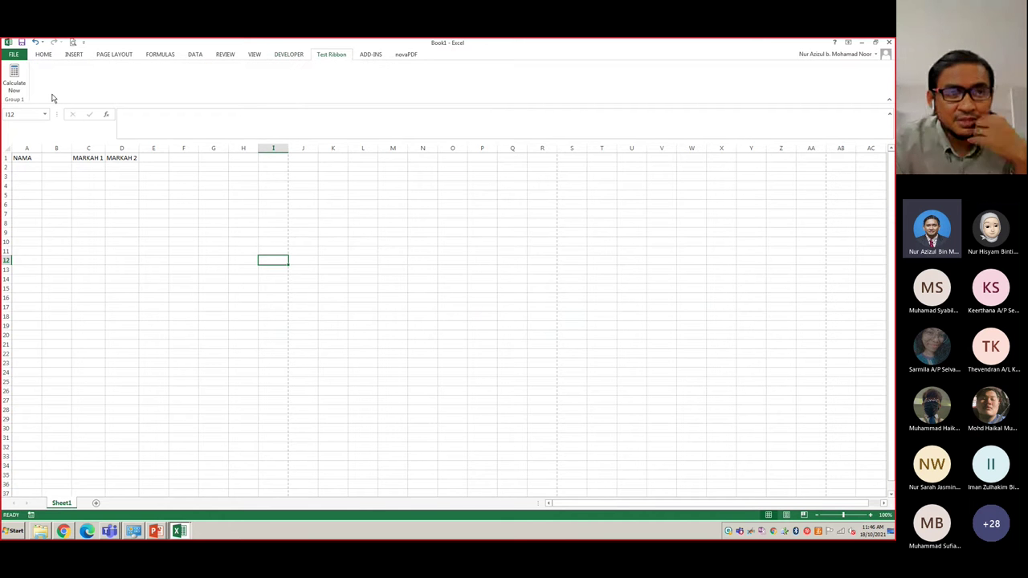
right_click(537, 53)
right_click(500, 84)
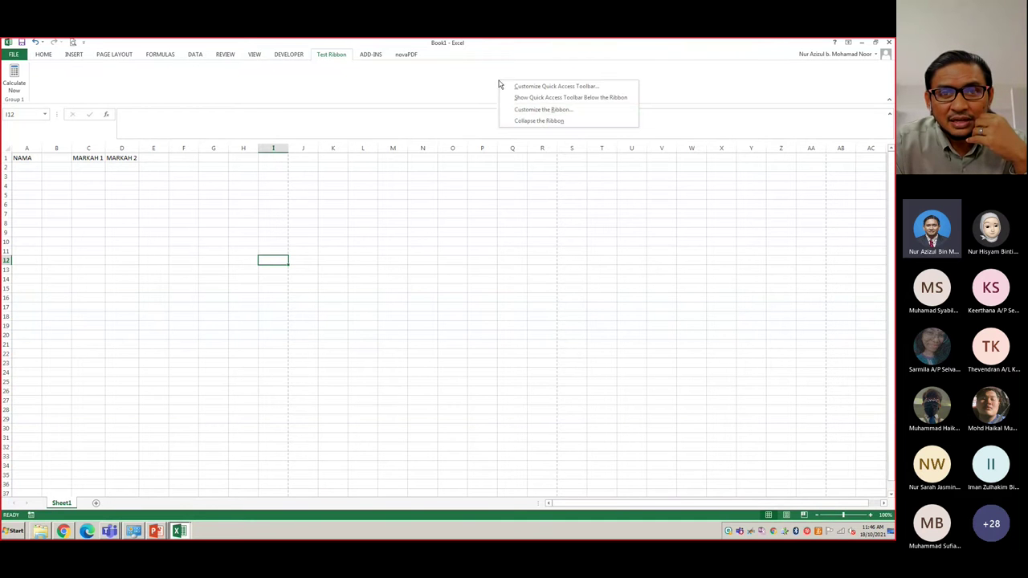
- Add Quick Print to Test Ribbon's Group 1 and confirm the customization
click(538, 110)
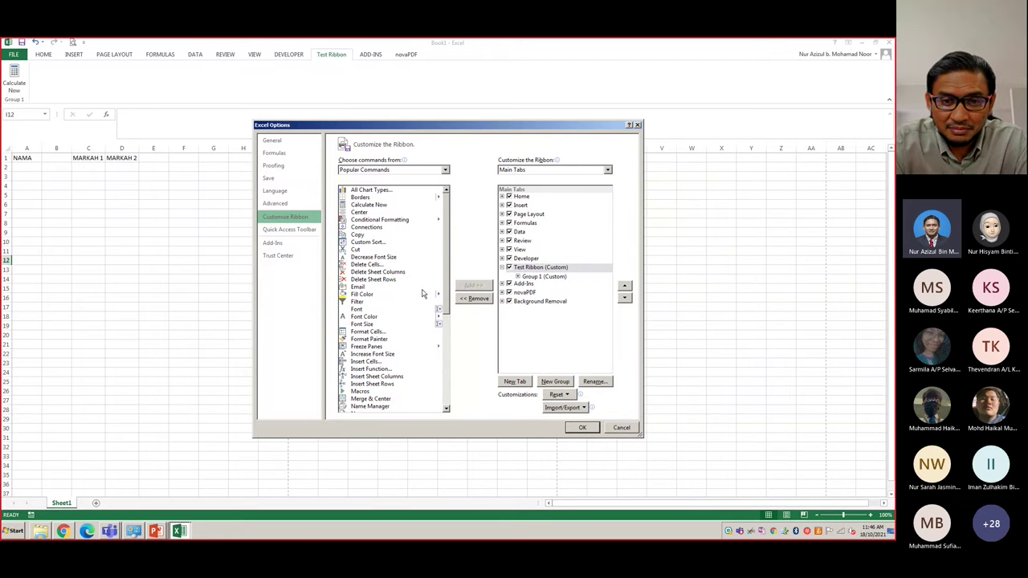
scroll(445, 286, down, 1)
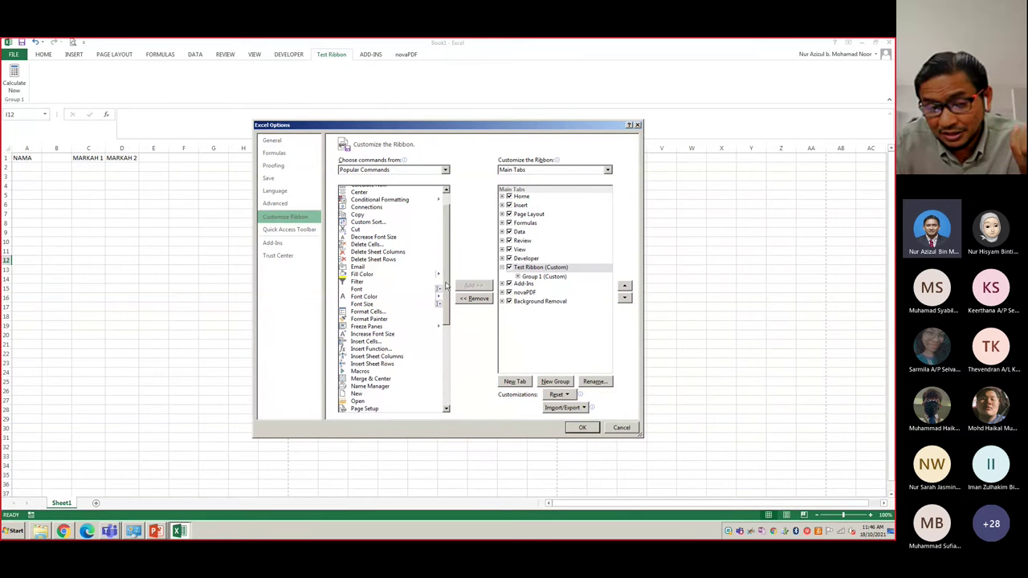
scroll(447, 285, up, 1)
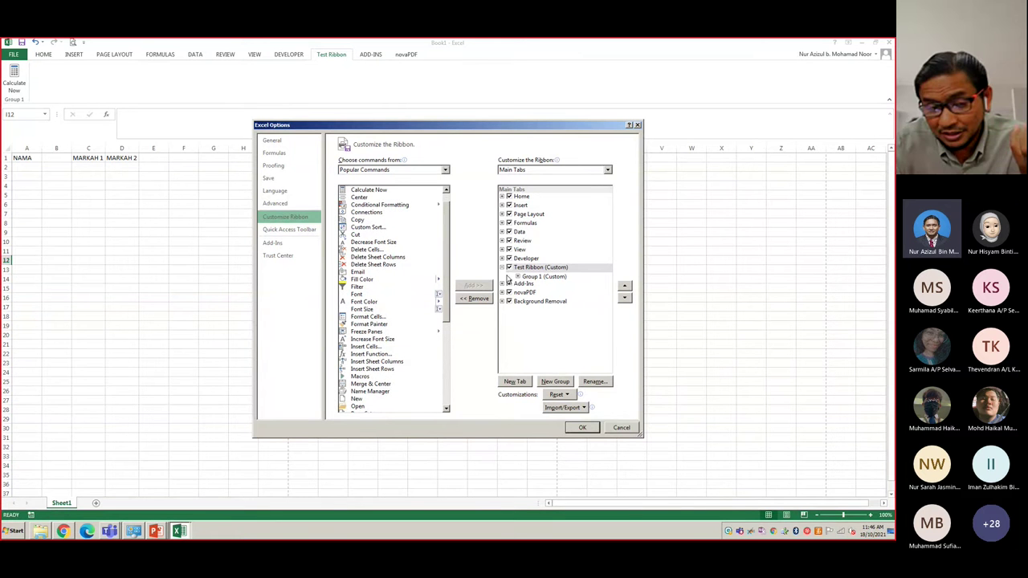
click(538, 278)
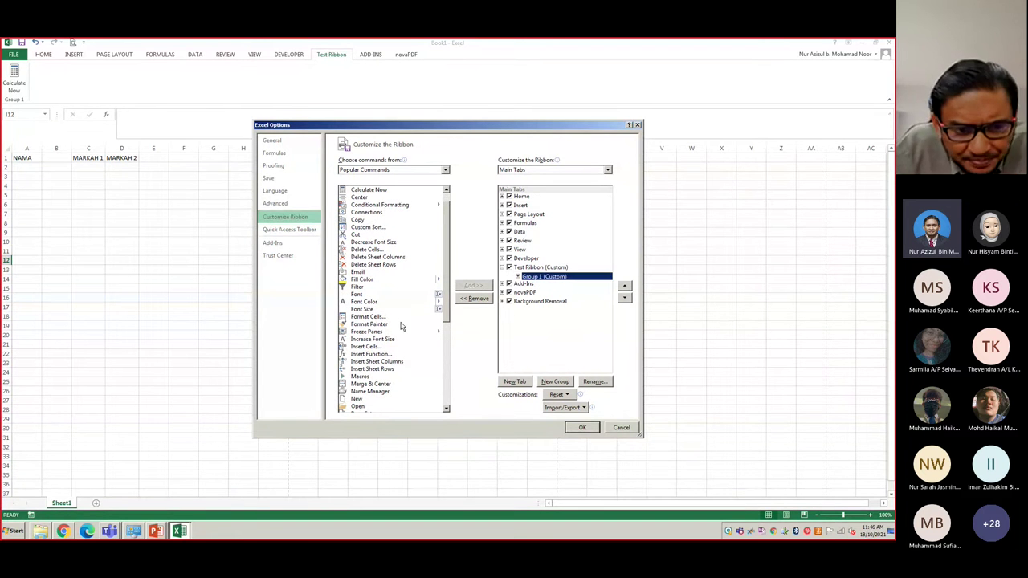
drag(449, 278, 451, 365)
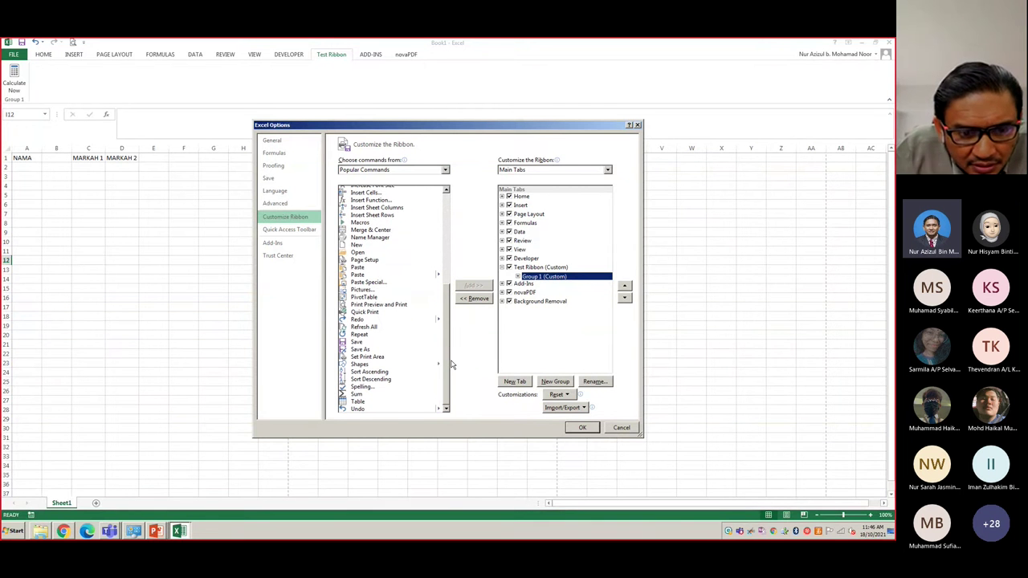
click(366, 314)
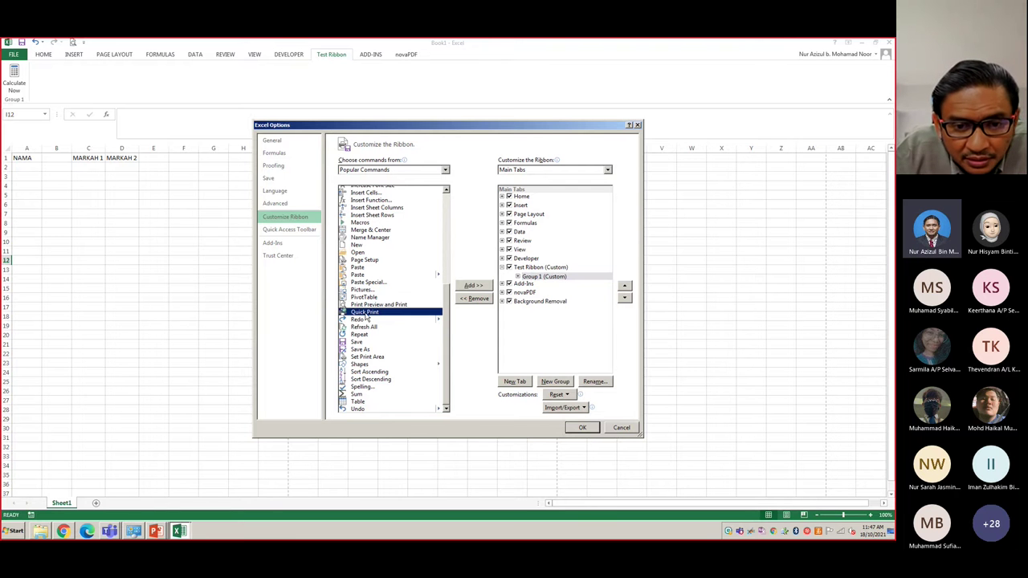
double_click(365, 313)
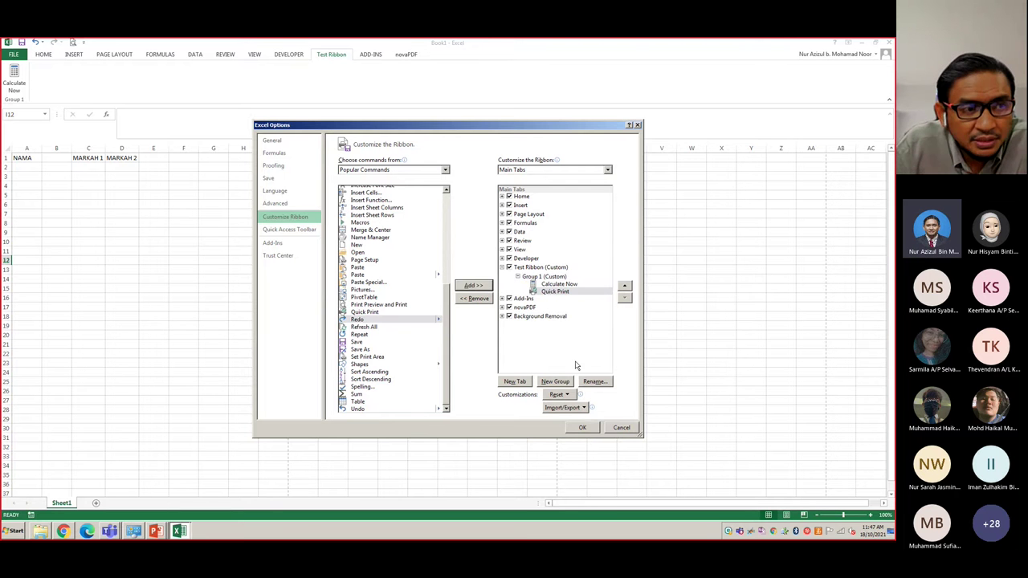
click(582, 427)
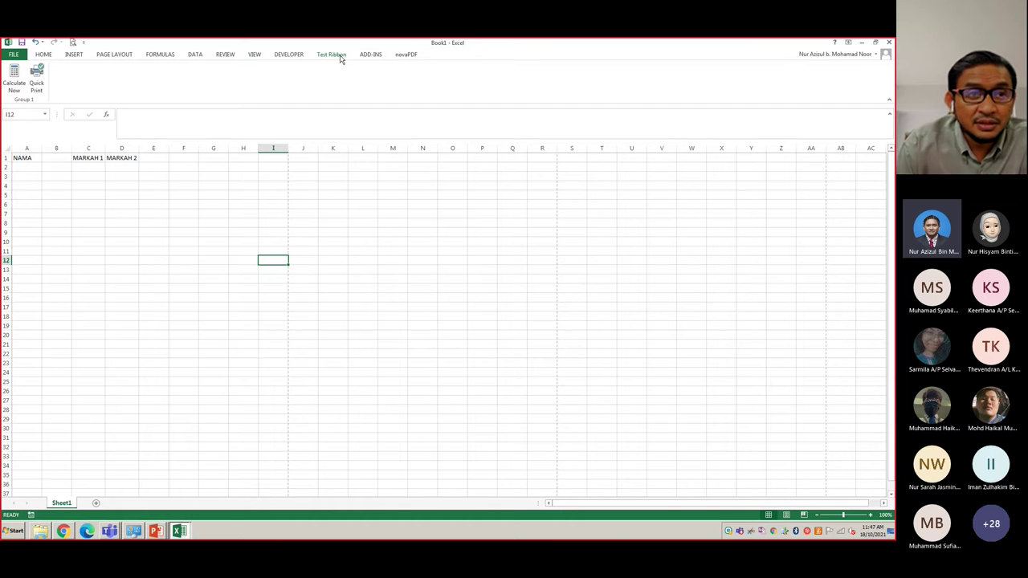
- Check the updated Test Ribbon tab against Developer, then switch to PowerPoint
click(299, 56)
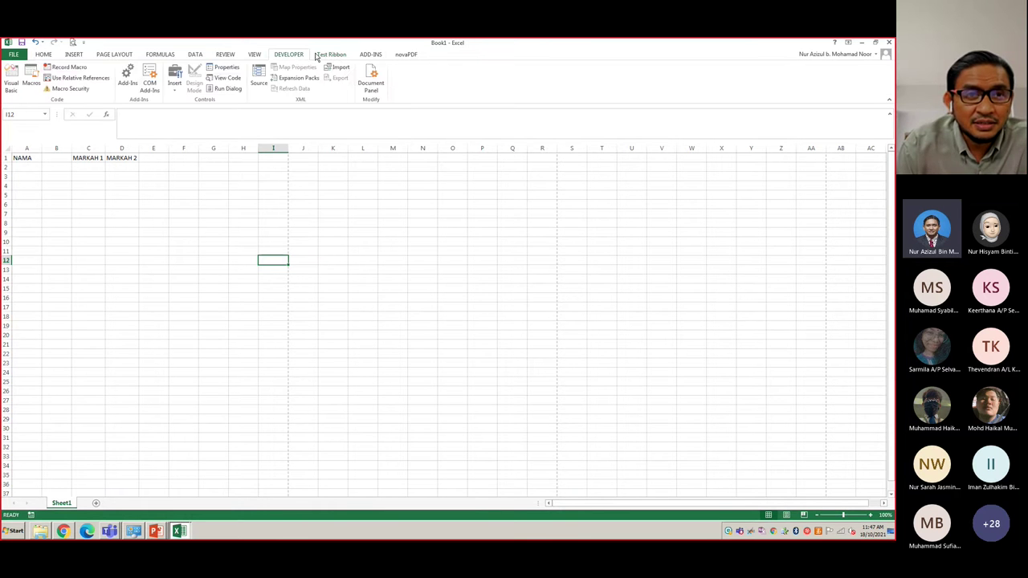
click(322, 57)
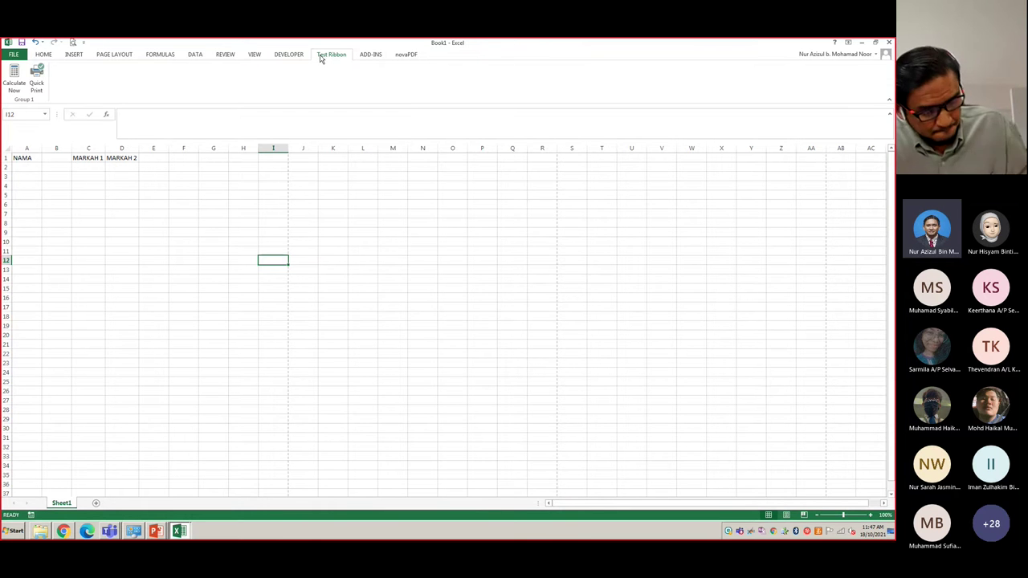
key(alt+Tab)
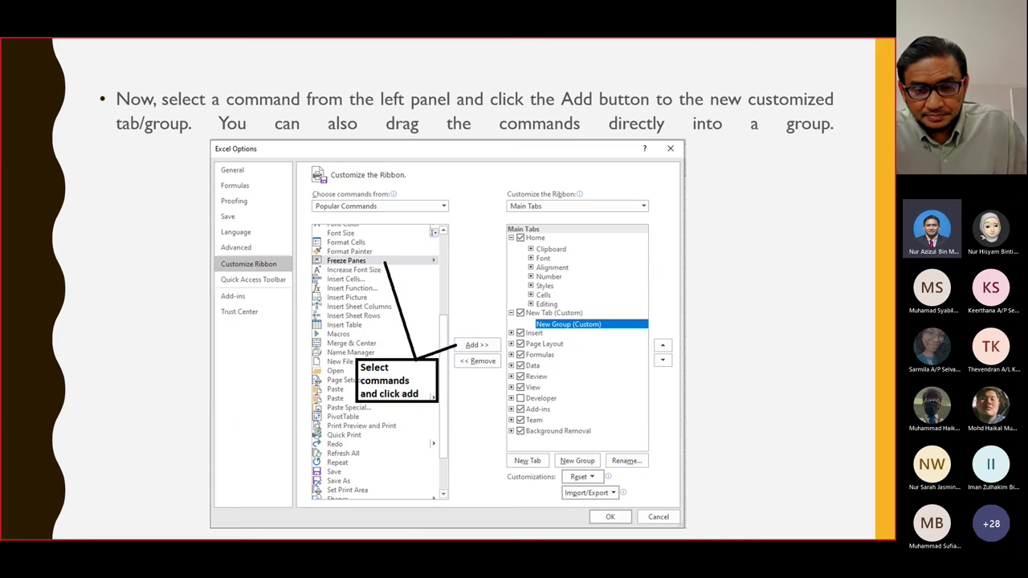
- Advance two slides to the Formula Bar slide, then return to Excel
key(Right)
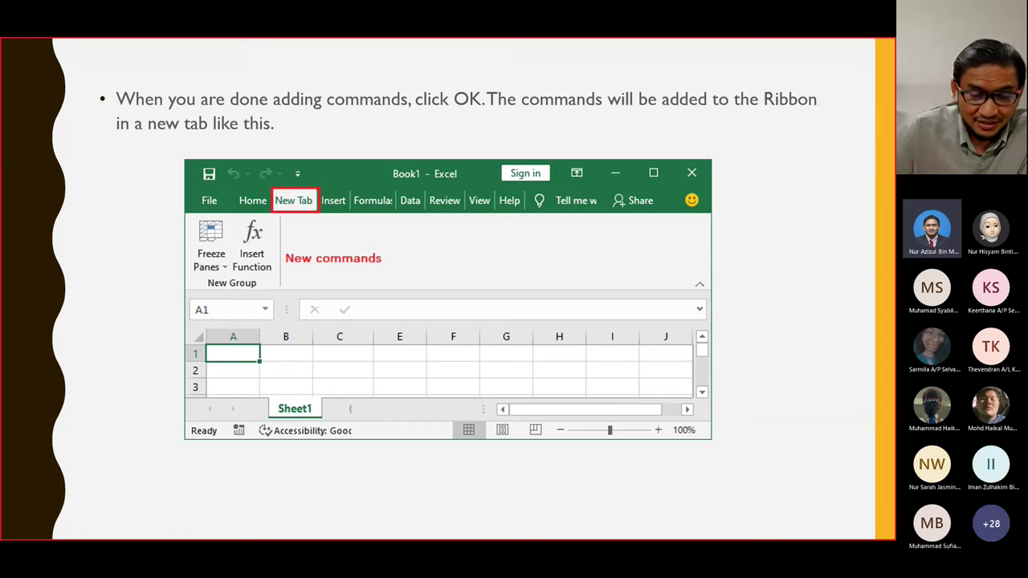
key(Right)
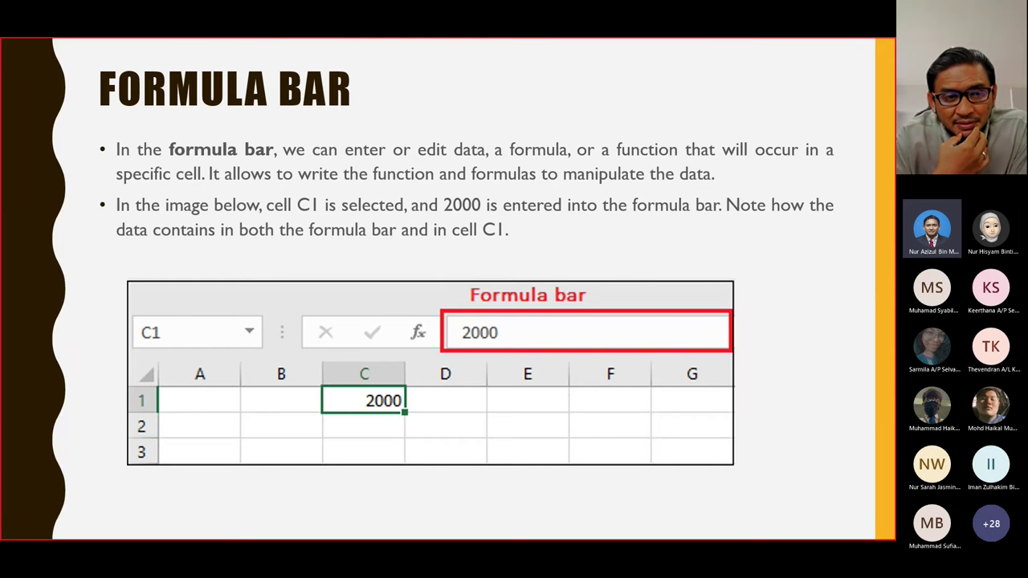
key(alt+Tab)
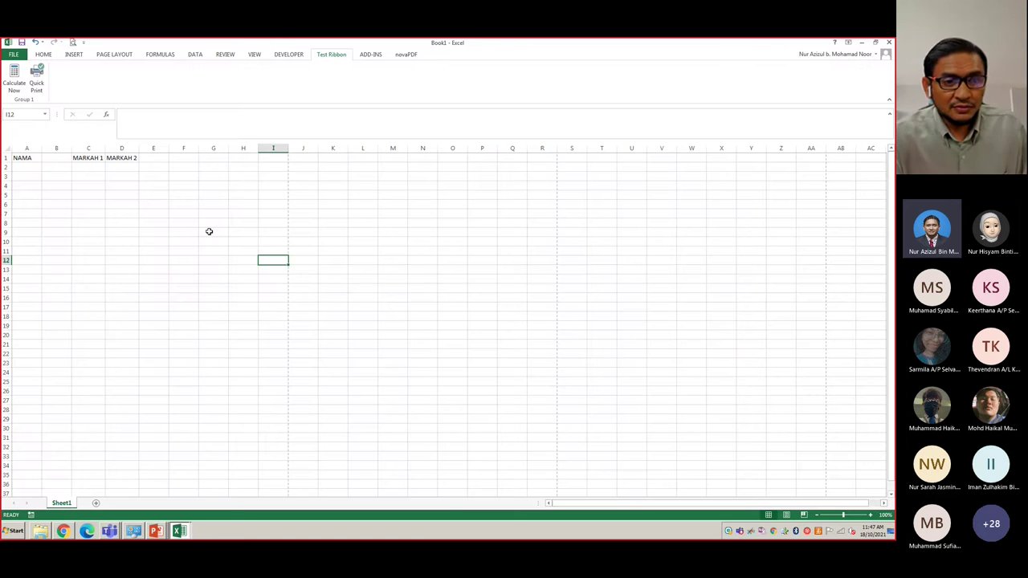
- Show the Home tab commands, glance at the Formula Bar slide, and return to Excel
click(141, 117)
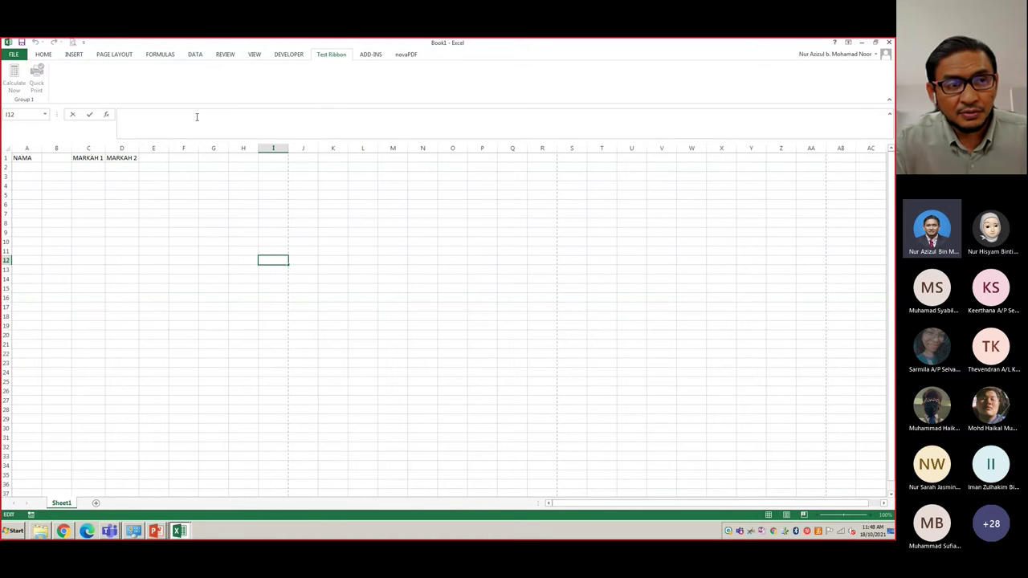
click(64, 57)
click(49, 55)
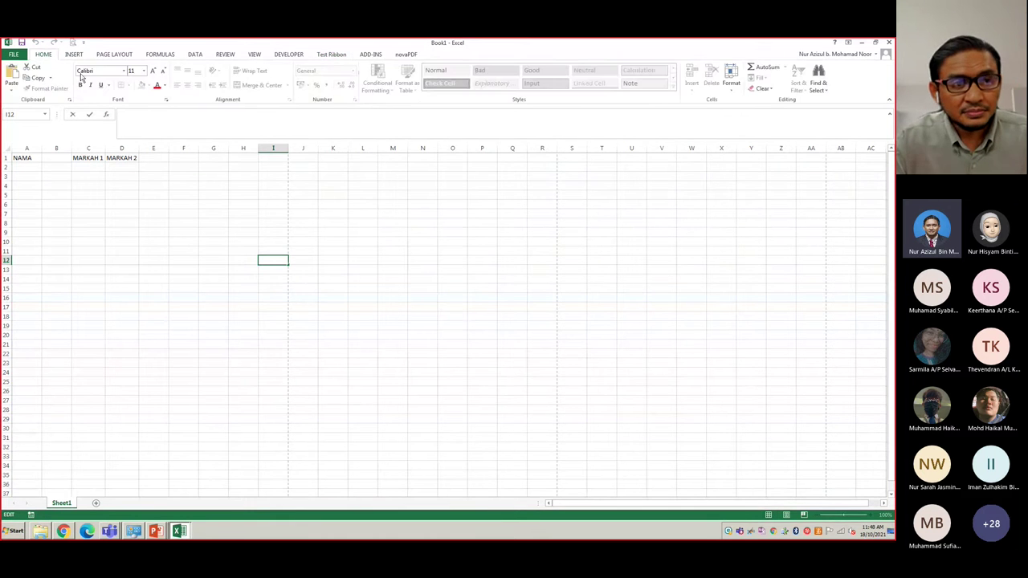
key(alt+Tab)
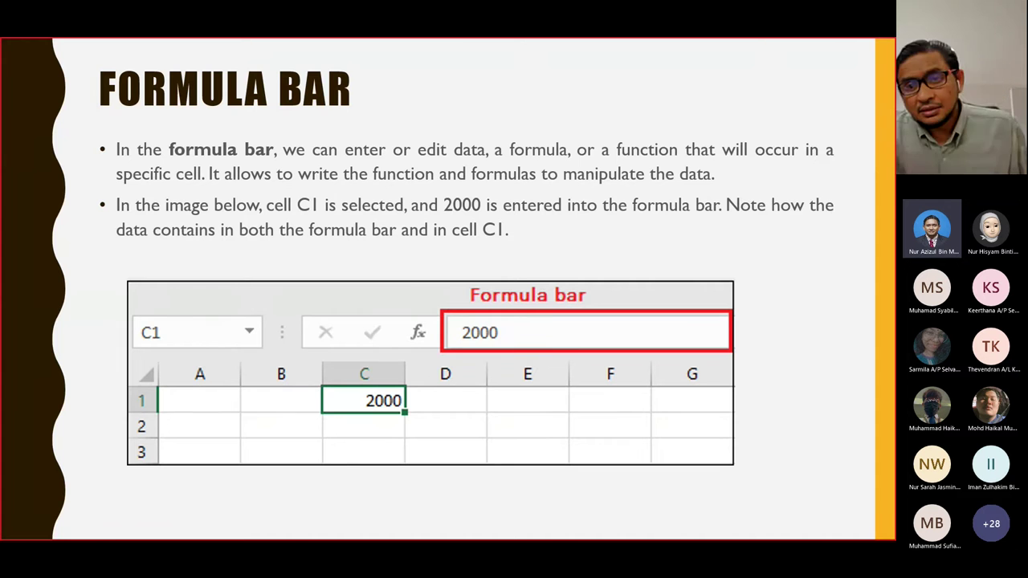
key(alt+Tab)
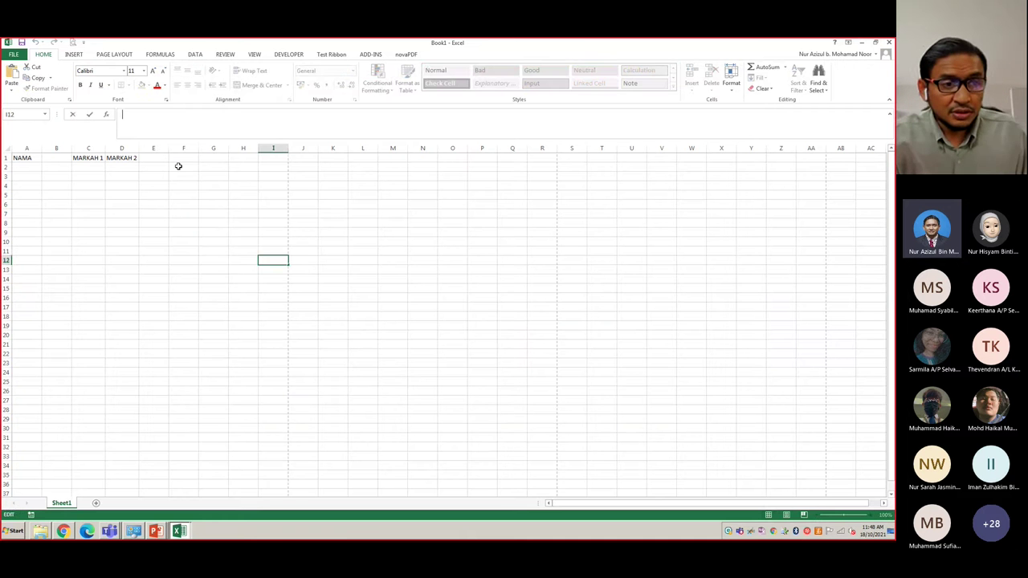
- Enter 2000 in cell C6
click(154, 202)
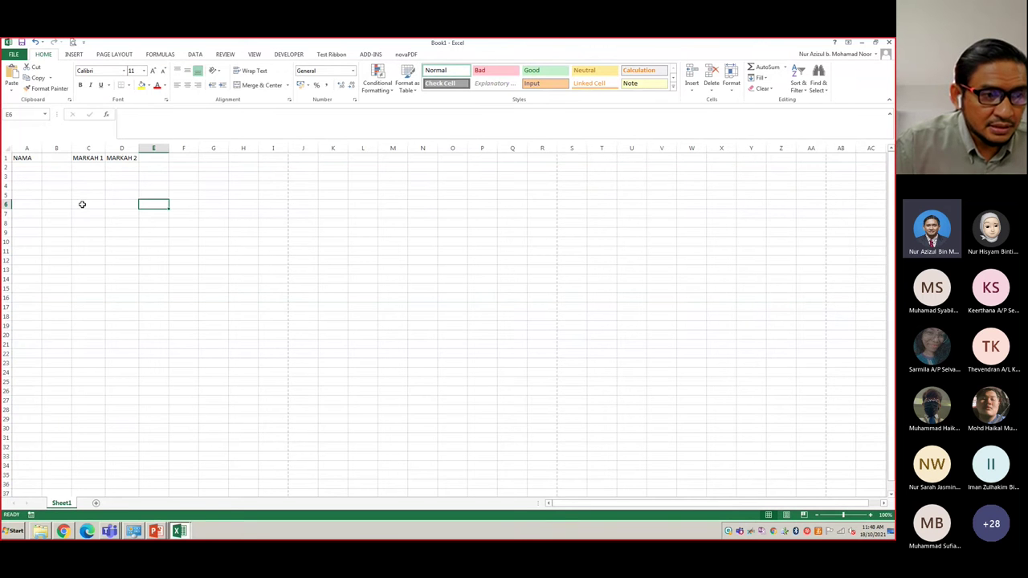
click(82, 204)
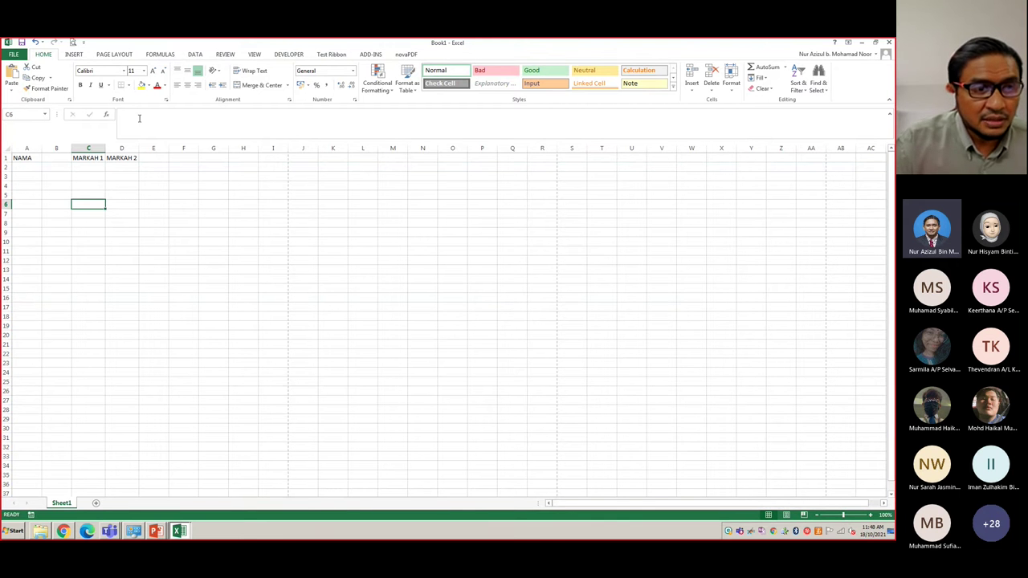
text(2000)
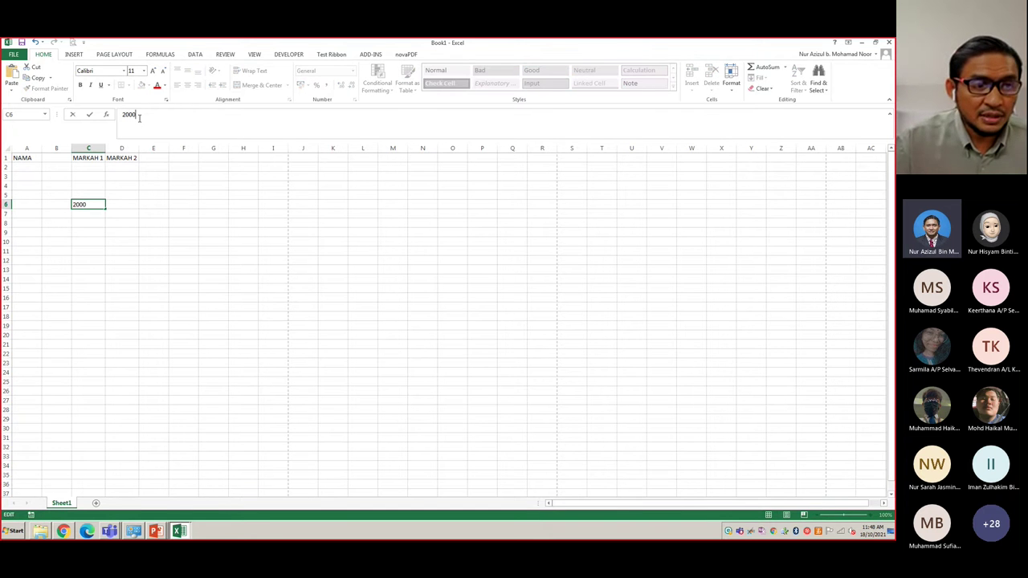
key(ctrl+Return)
key(Return)
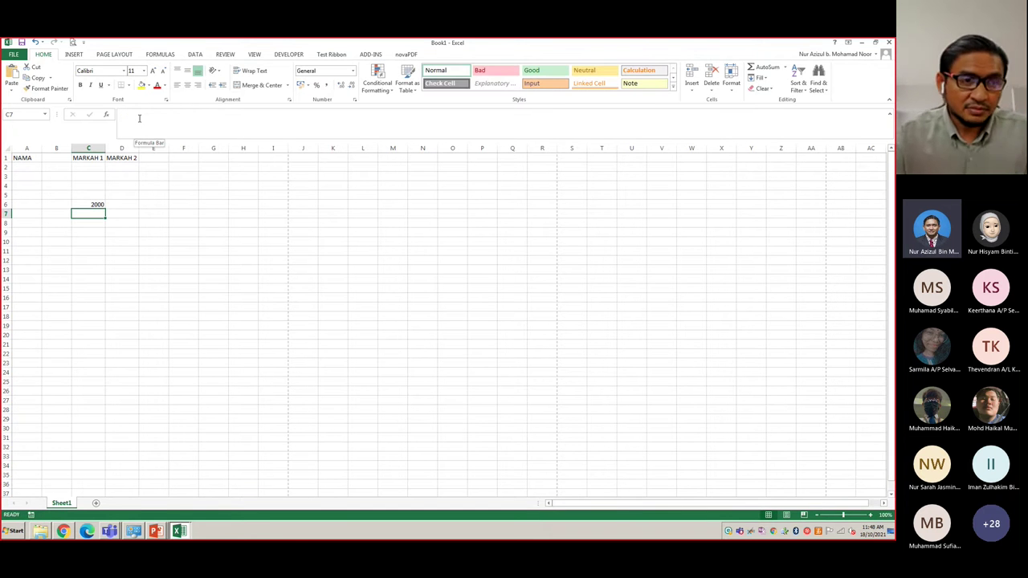
- Enter 2000 in B9 and 5000 in F5 using the formula bar
click(53, 233)
text(2000)
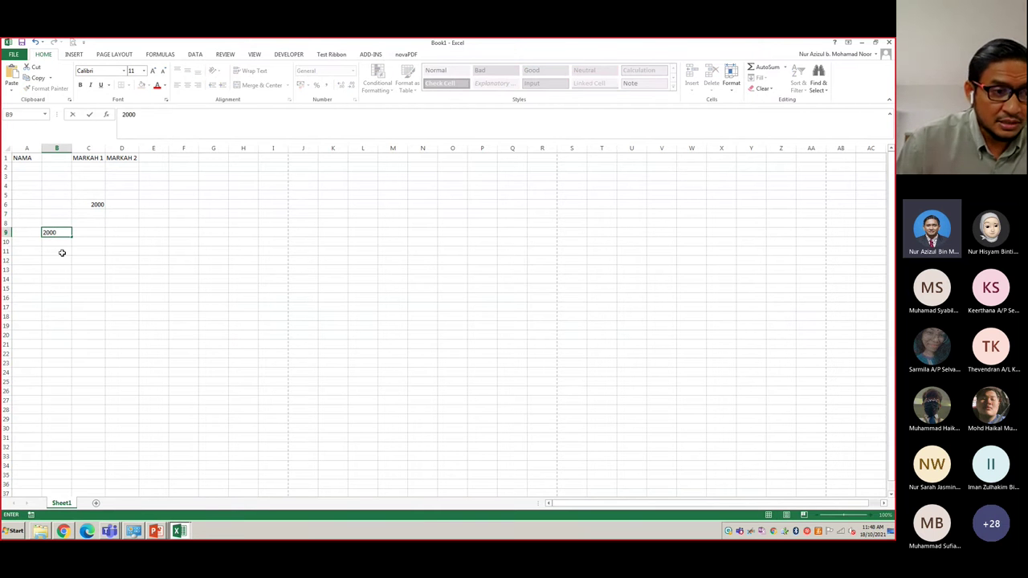
key(Return)
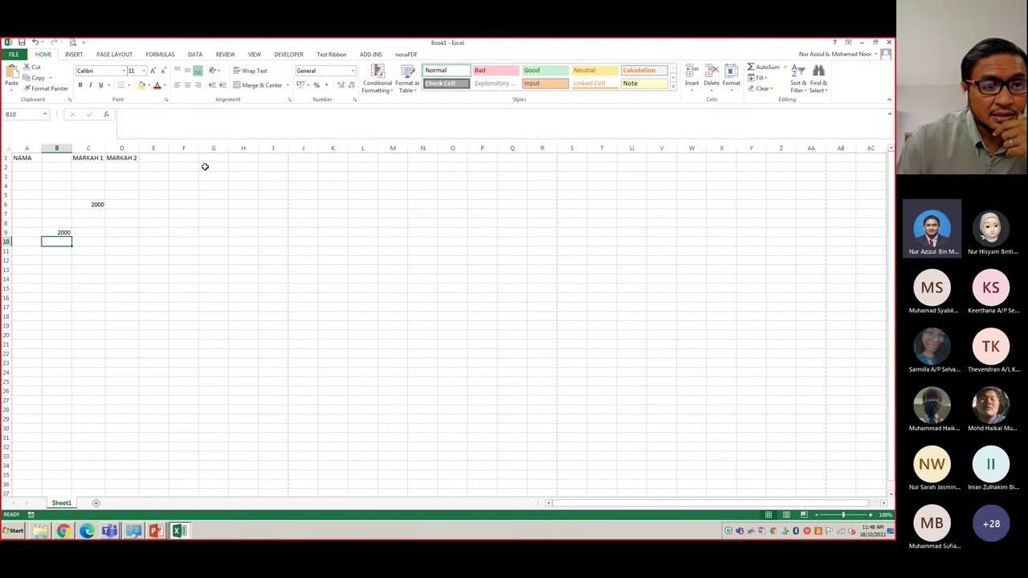
click(180, 192)
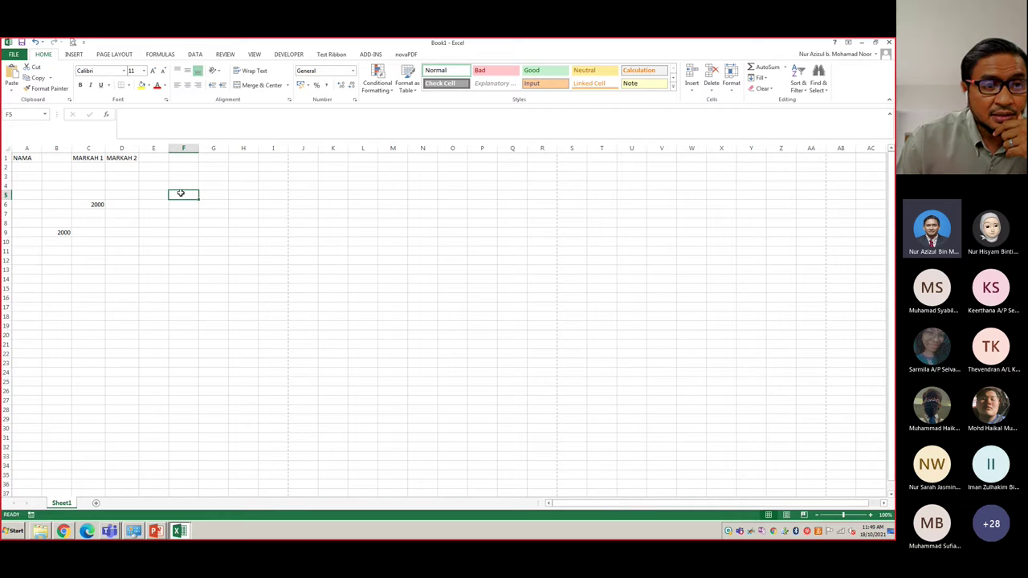
click(166, 119)
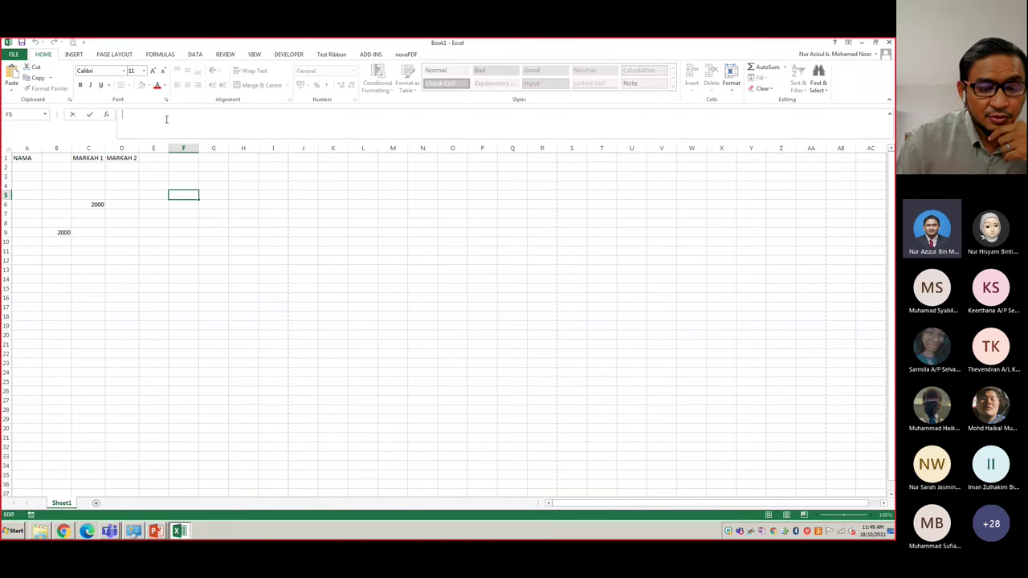
text(5000)
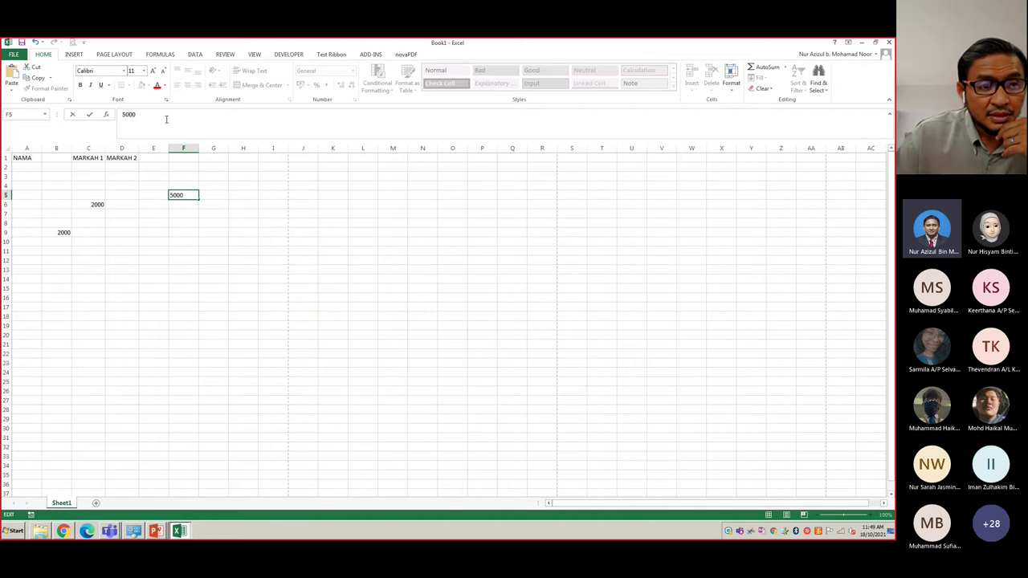
key(Return)
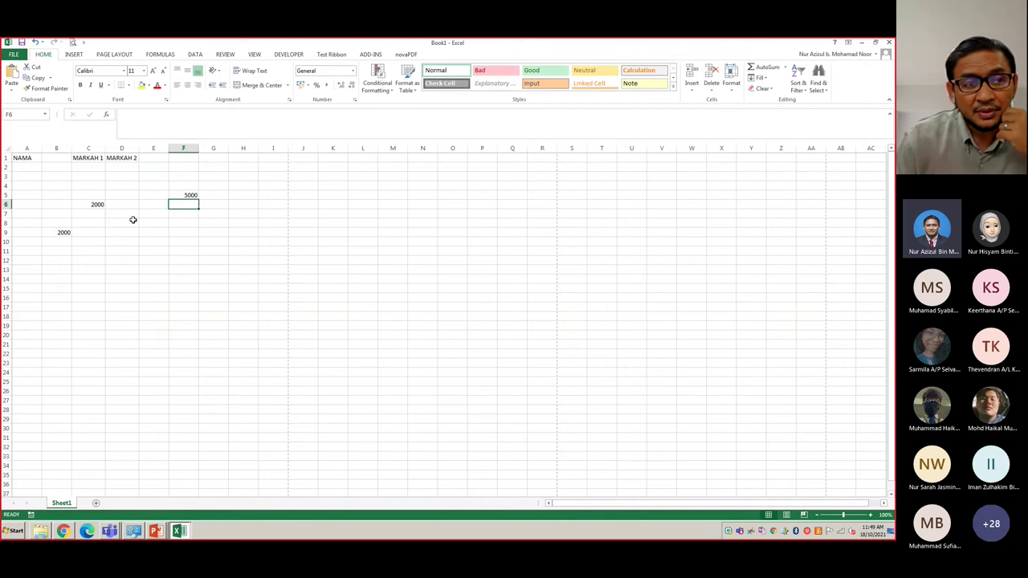
- From cell F6, browse the Date & Time functions in Insert Function, then cancel
click(135, 119)
click(104, 116)
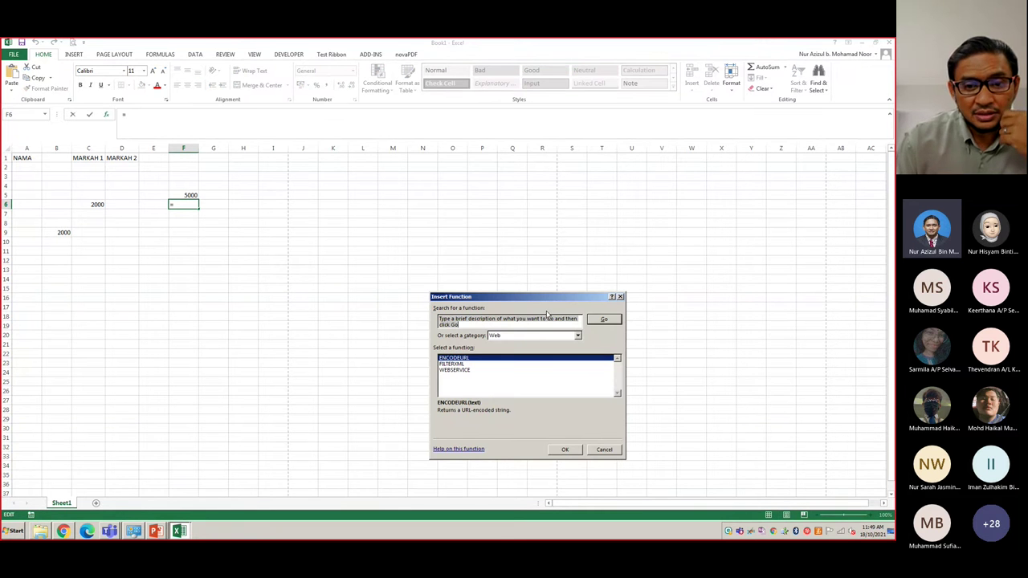
click(562, 335)
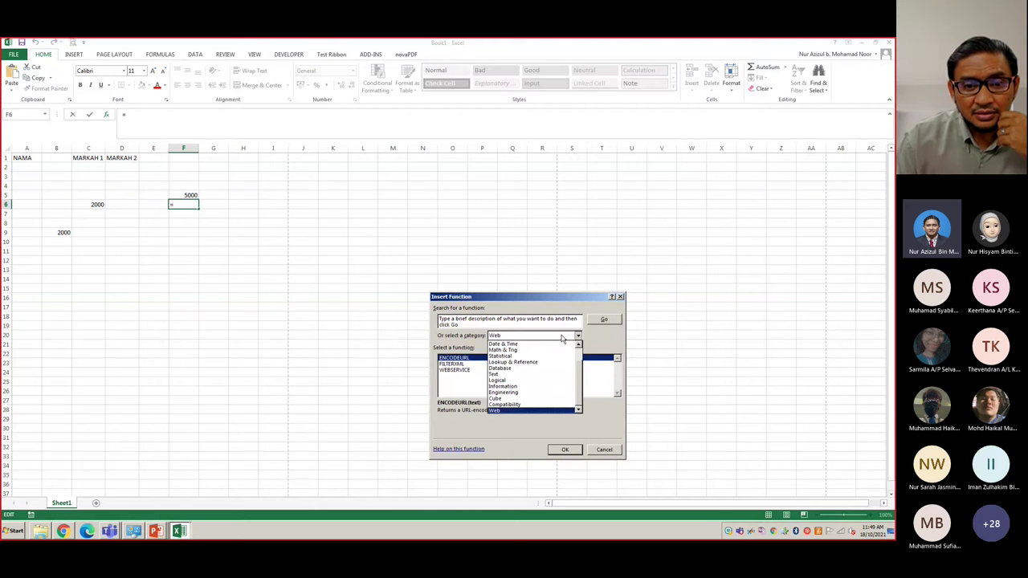
click(536, 346)
click(558, 336)
click(598, 450)
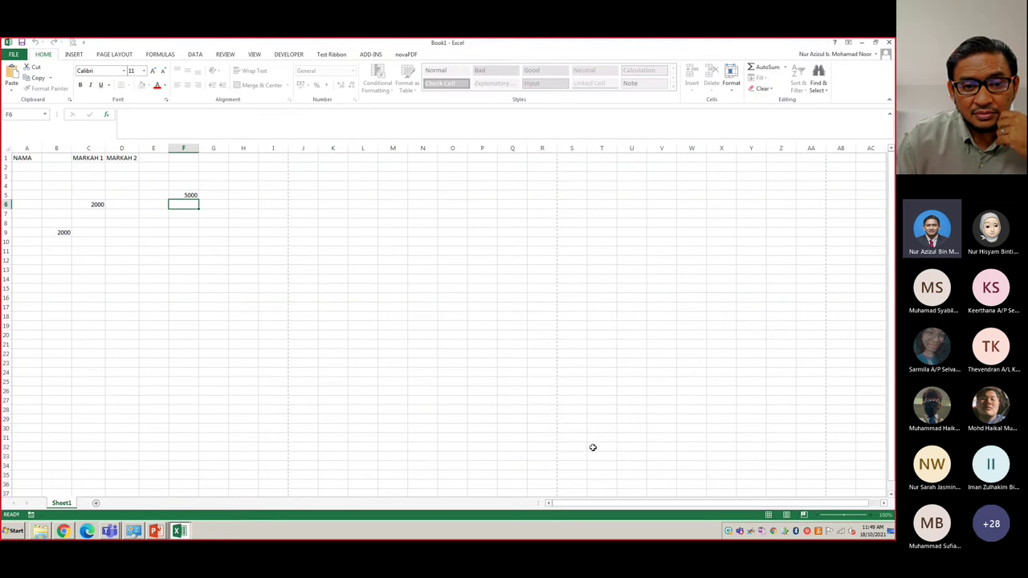
- Browse the Text and Engineering function categories for F6, then cancel without inserting
click(117, 116)
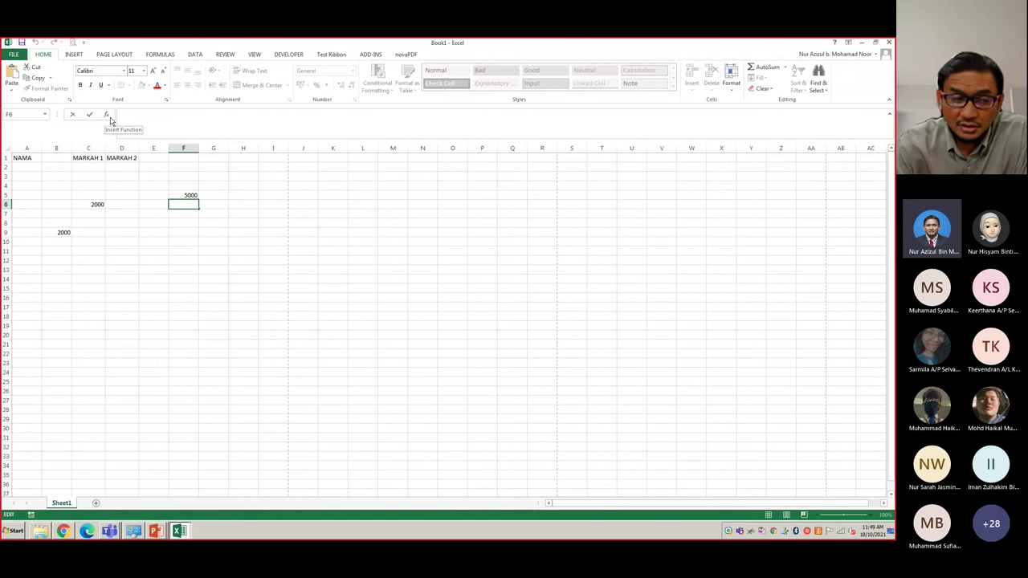
click(111, 117)
click(526, 335)
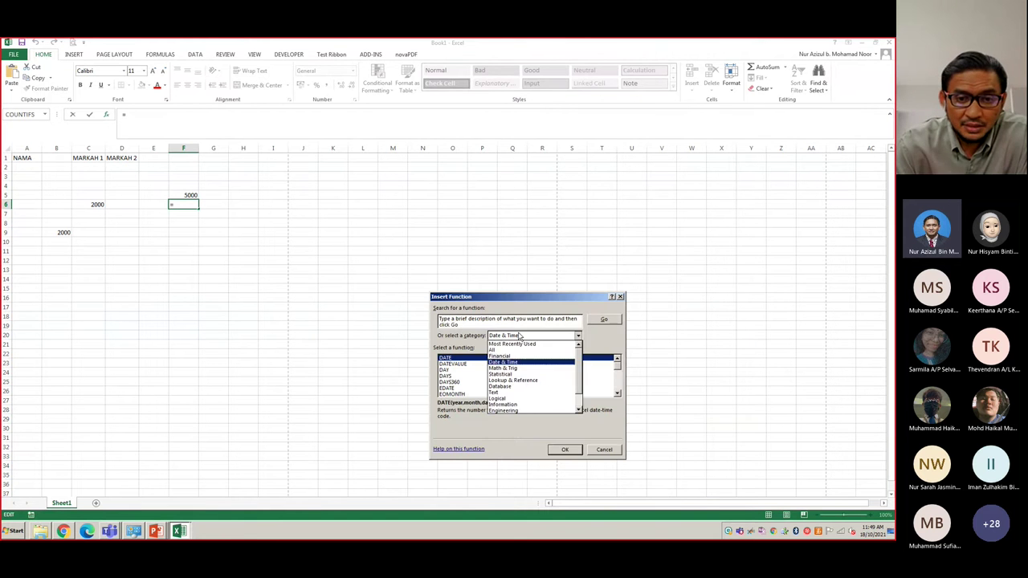
click(518, 391)
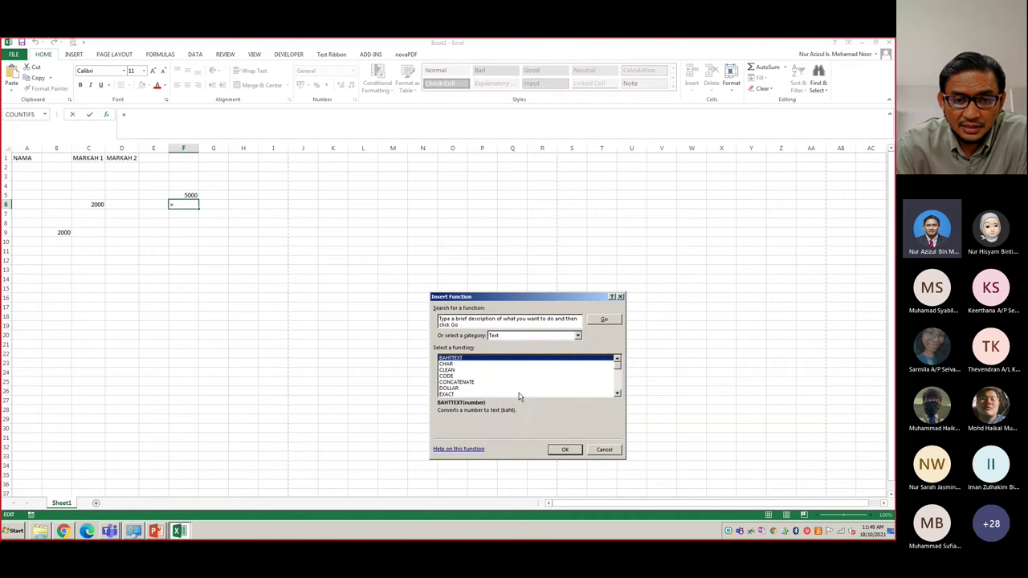
click(510, 335)
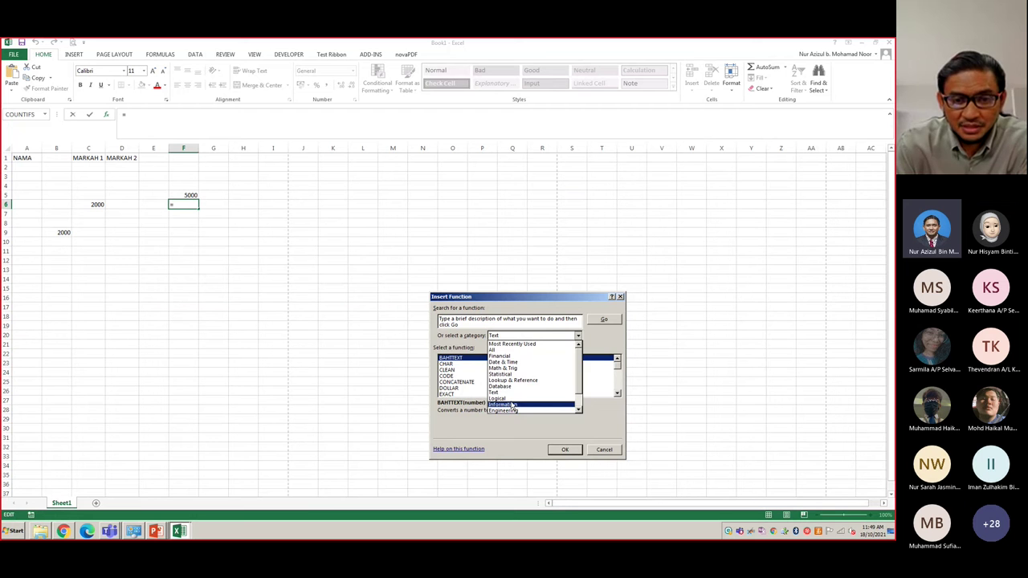
click(512, 411)
scroll(473, 379, down, 15)
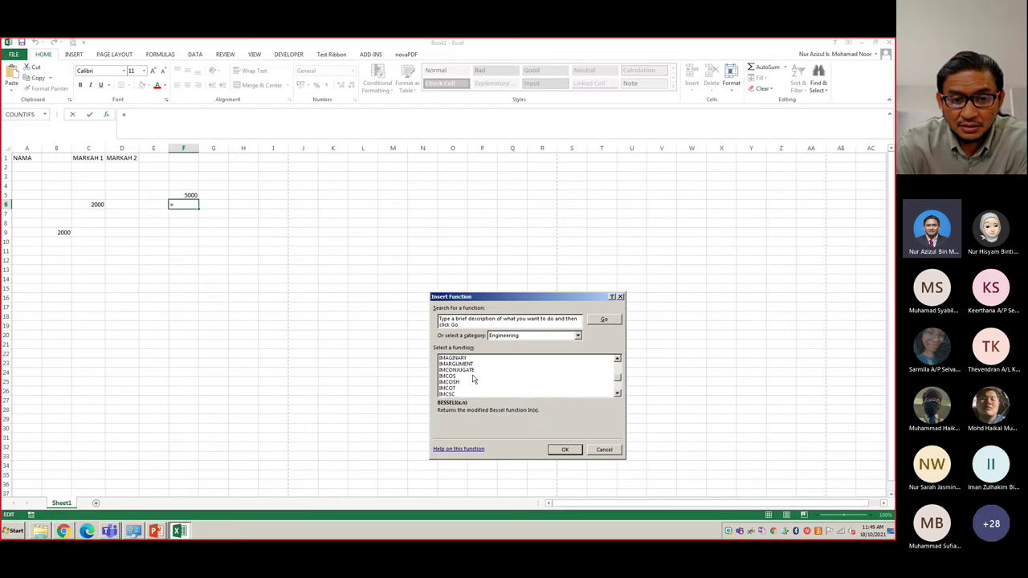
click(605, 449)
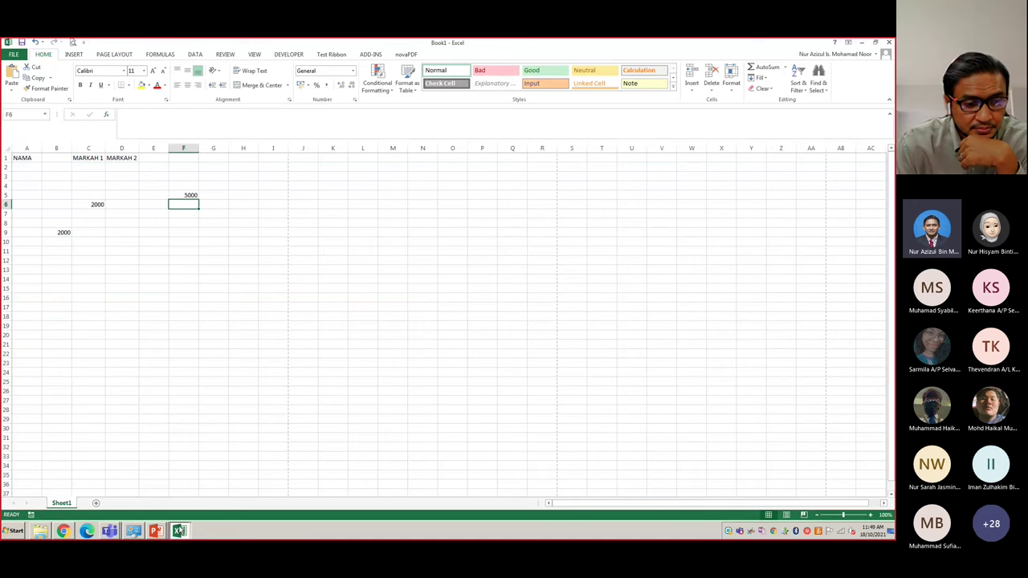
- Advance the slide show to the NAME BOX slide and return to Excel
key(alt+Tab)
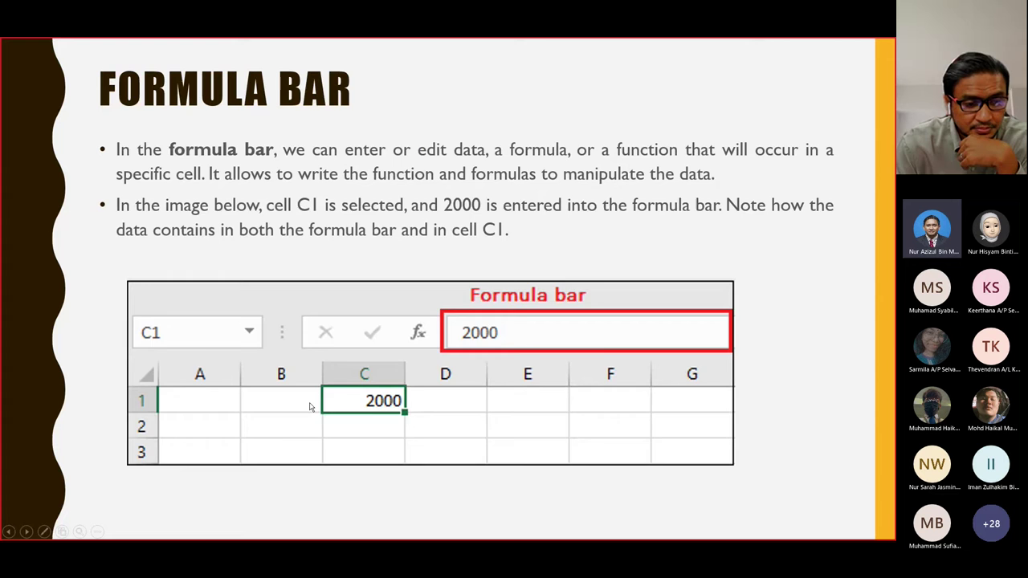
click(310, 407)
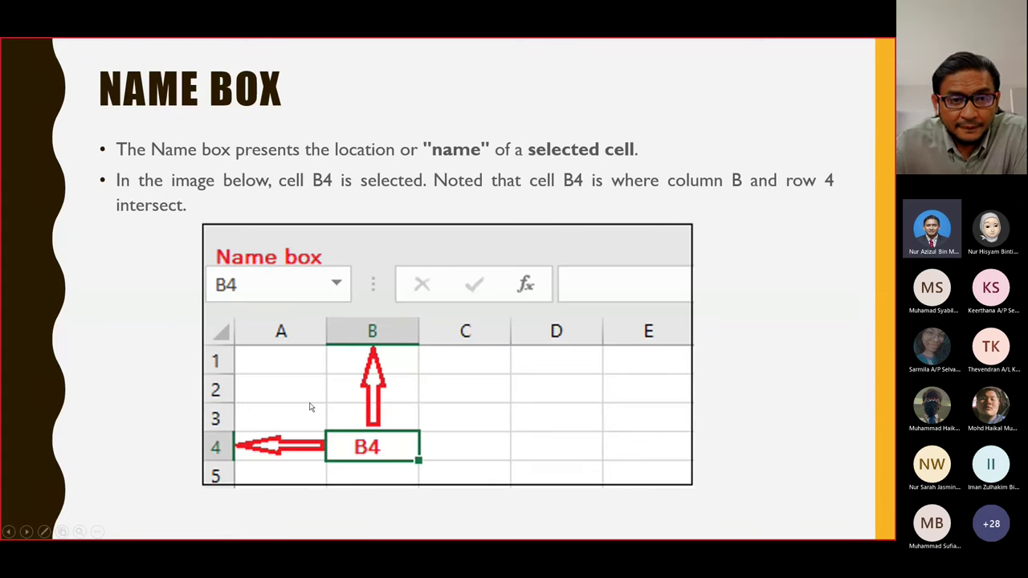
key(alt+Tab)
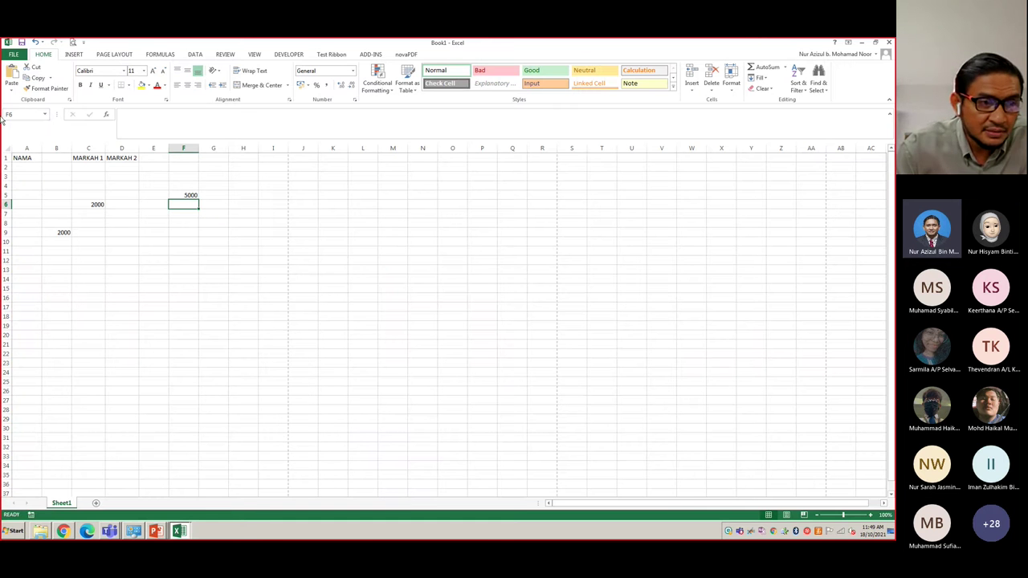
- Select several cells, ending with F17 and G13, to show their addresses in the Name Box
click(153, 267)
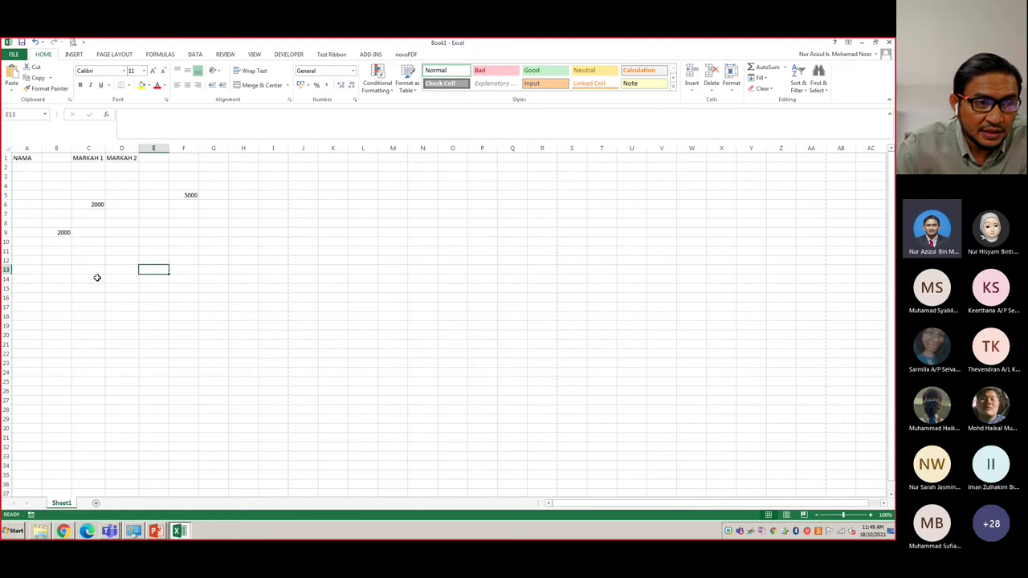
click(95, 284)
click(201, 331)
click(159, 397)
click(175, 306)
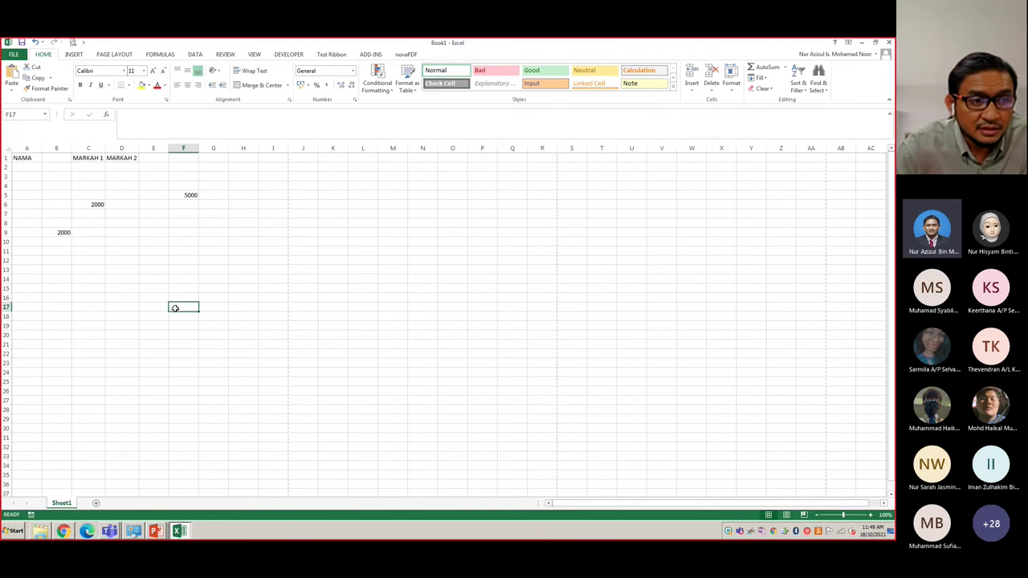
click(203, 273)
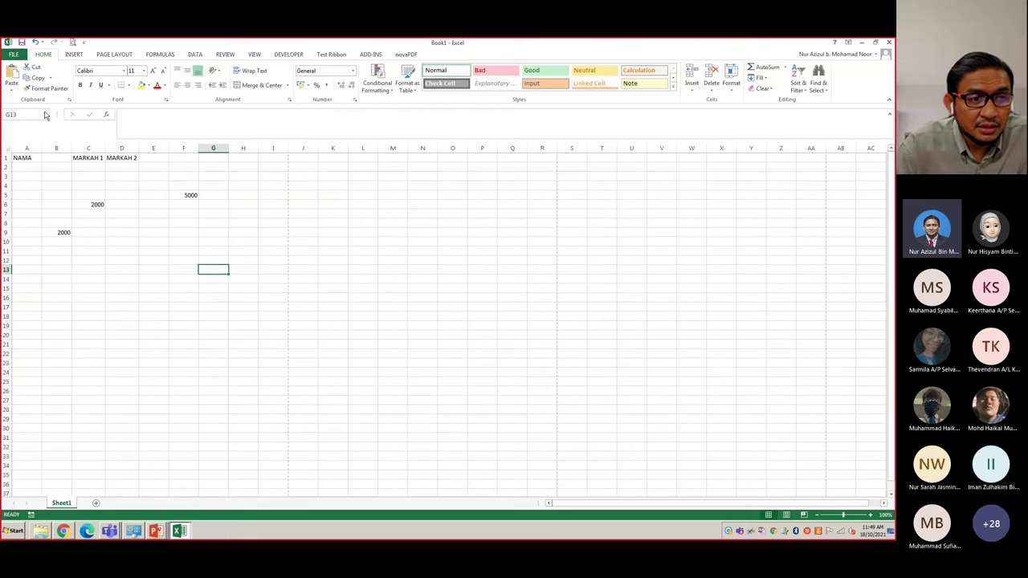
- Jump to cell AA21 by entering aa21 in the Name Box
click(45, 115)
click(45, 115)
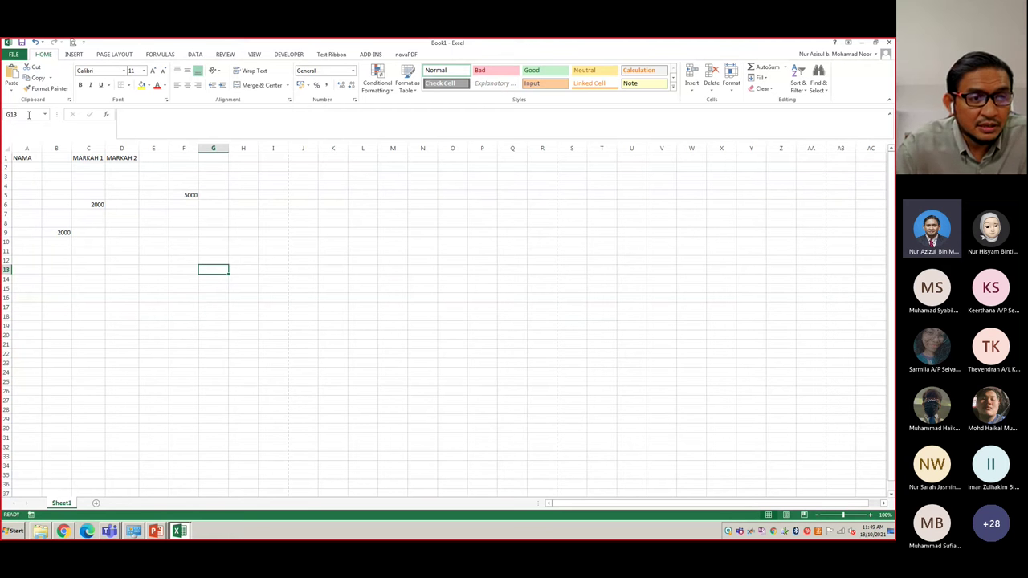
click(28, 115)
text(aa21)
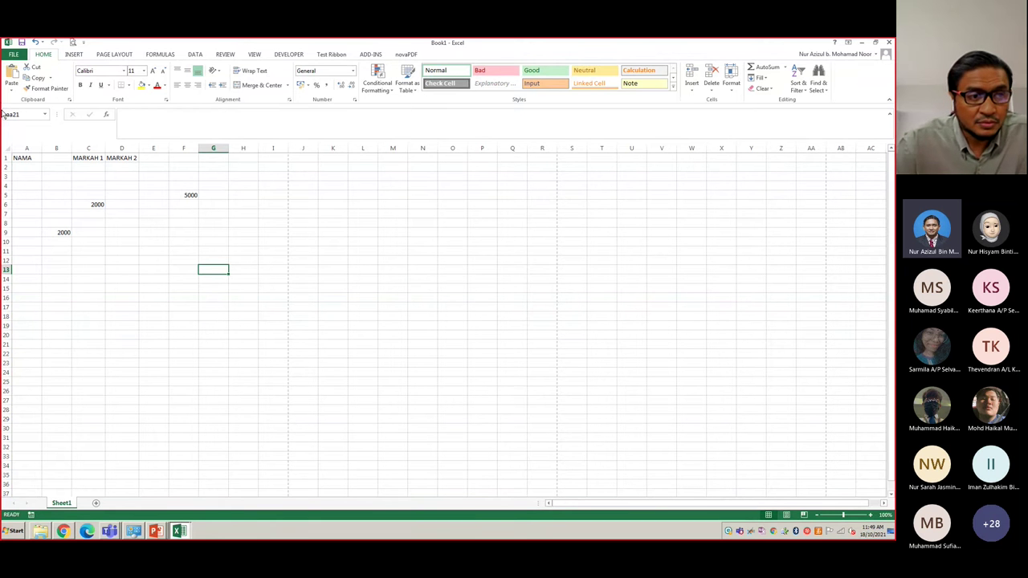
key(Return)
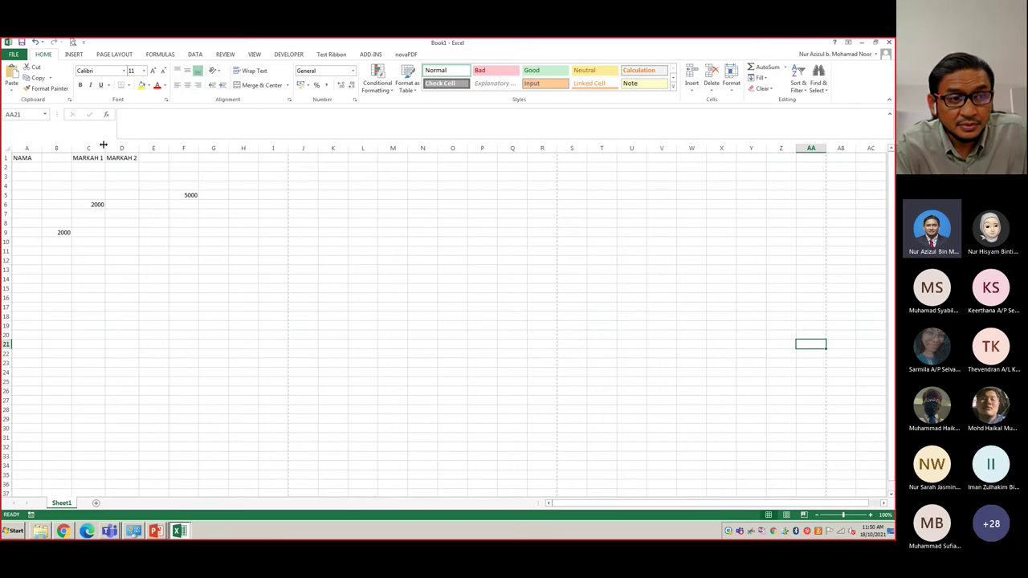
- Enter bc34 in the Name Box to jump to BC34, then bring the slide show forward
click(29, 114)
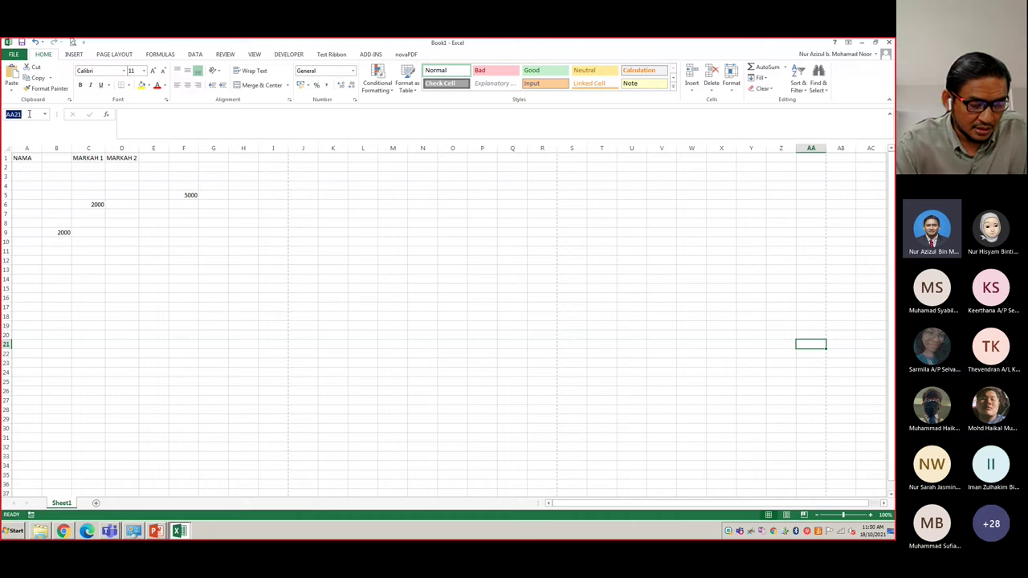
text(bc)
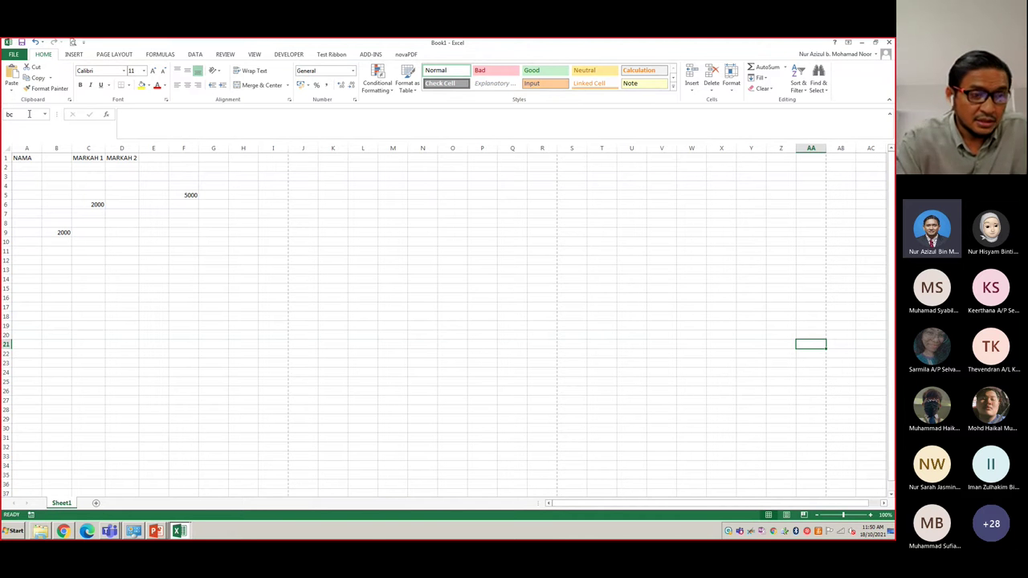
text(34)
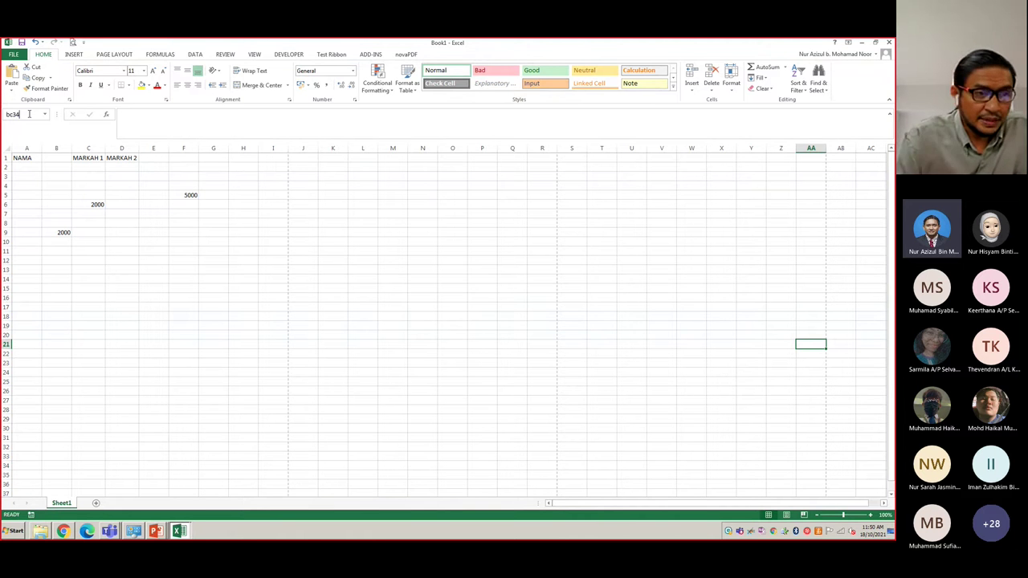
key(Return)
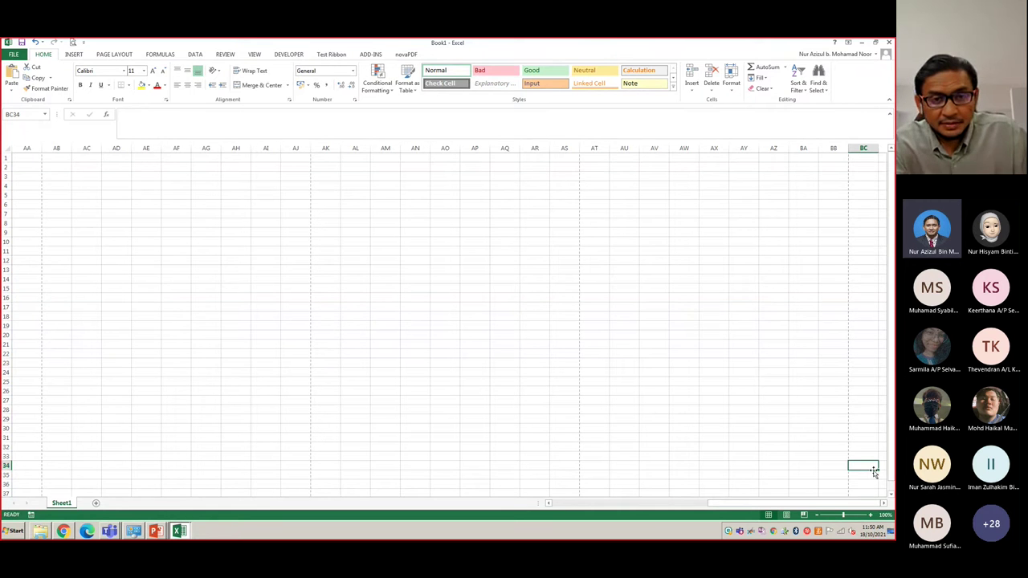
key(alt+Tab)
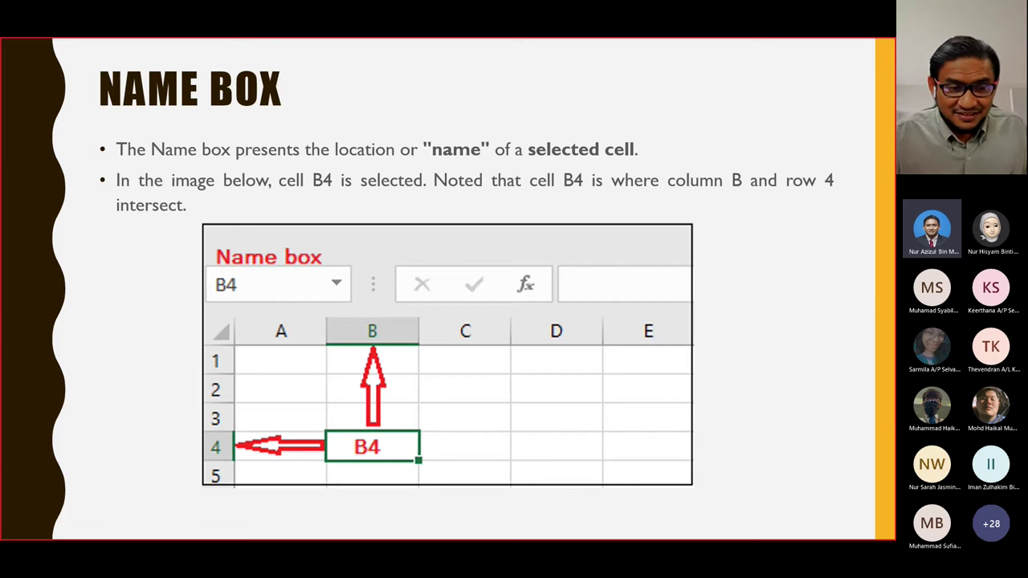
- Advance to 'The Backstage View (The File Menu)' slide and return to Excel
key(Right)
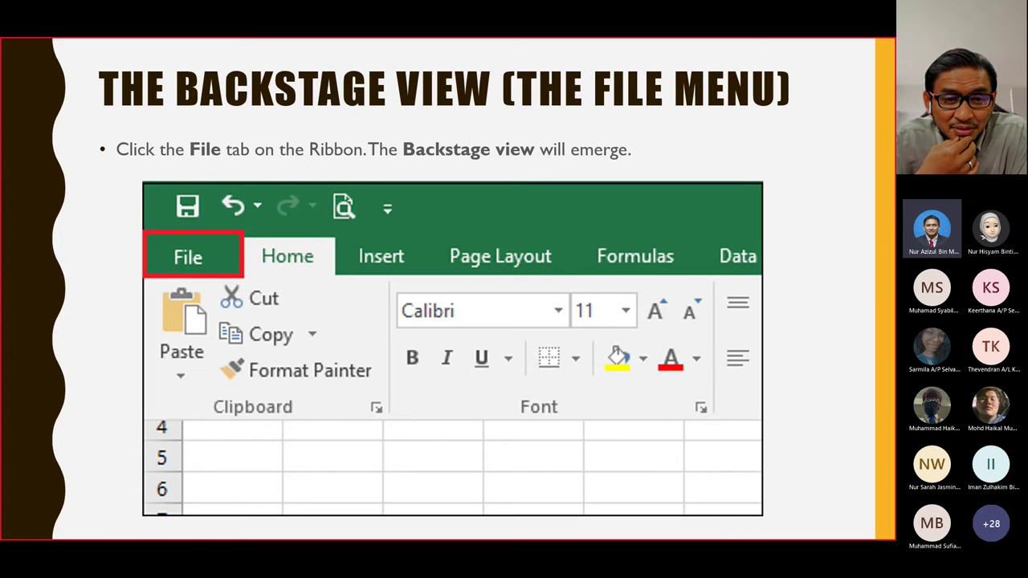
key(alt+Tab)
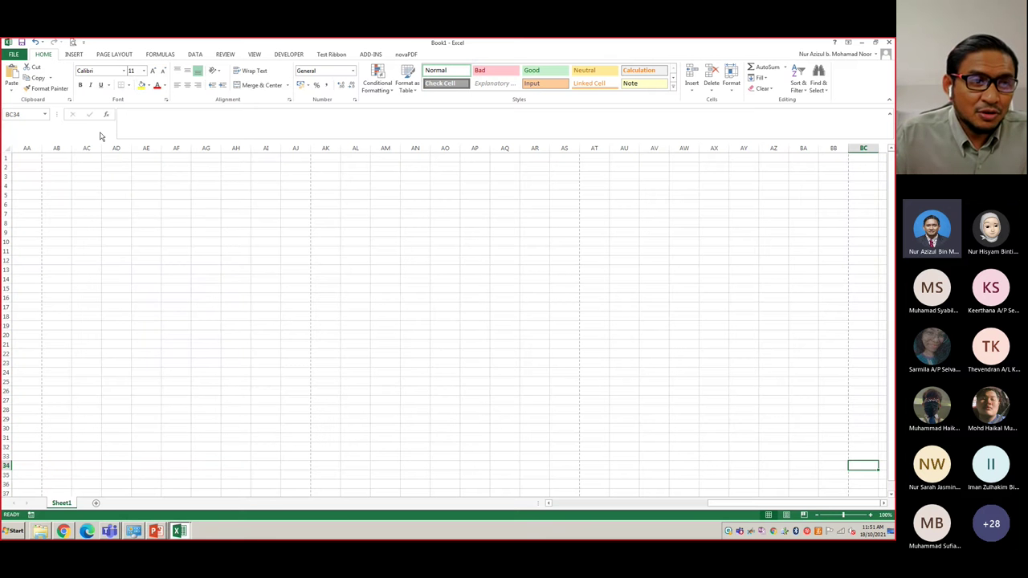
- Show the FILE backstage Info page, then return to the Backstage View slide
click(16, 55)
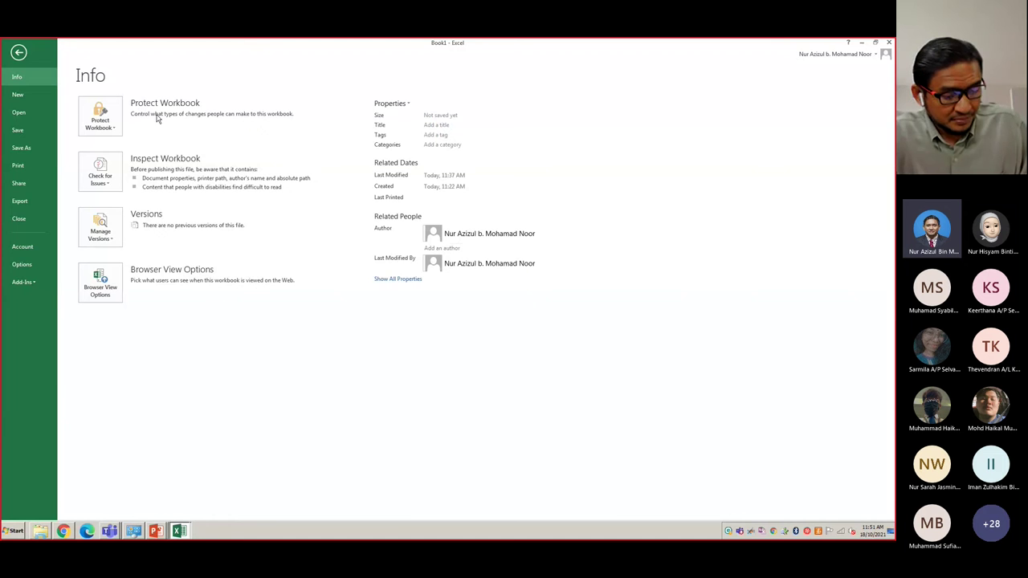
key(alt+Tab)
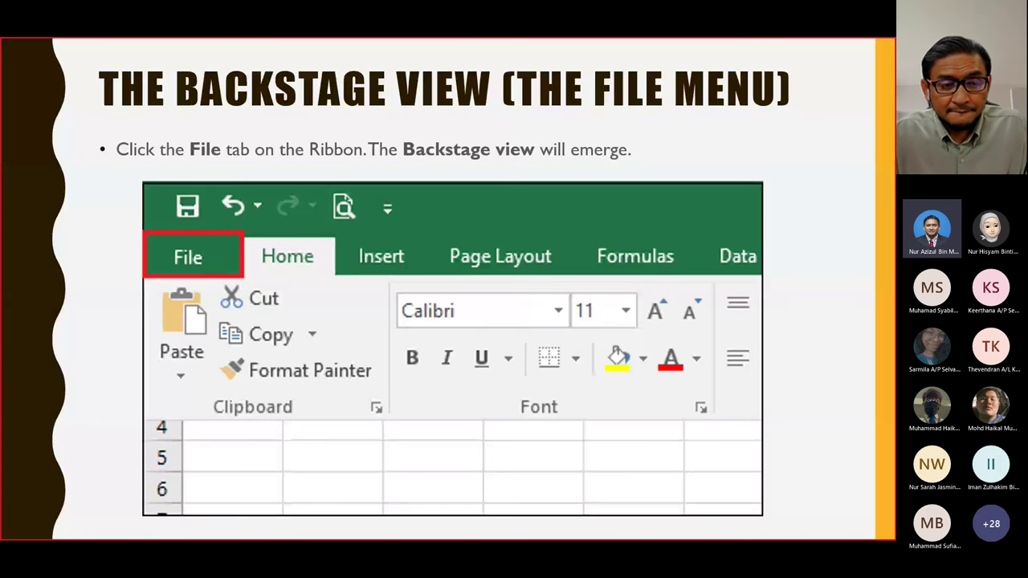
- Advance to the annotated Backstage View slide, then go back to Excel's worksheet
key(Right)
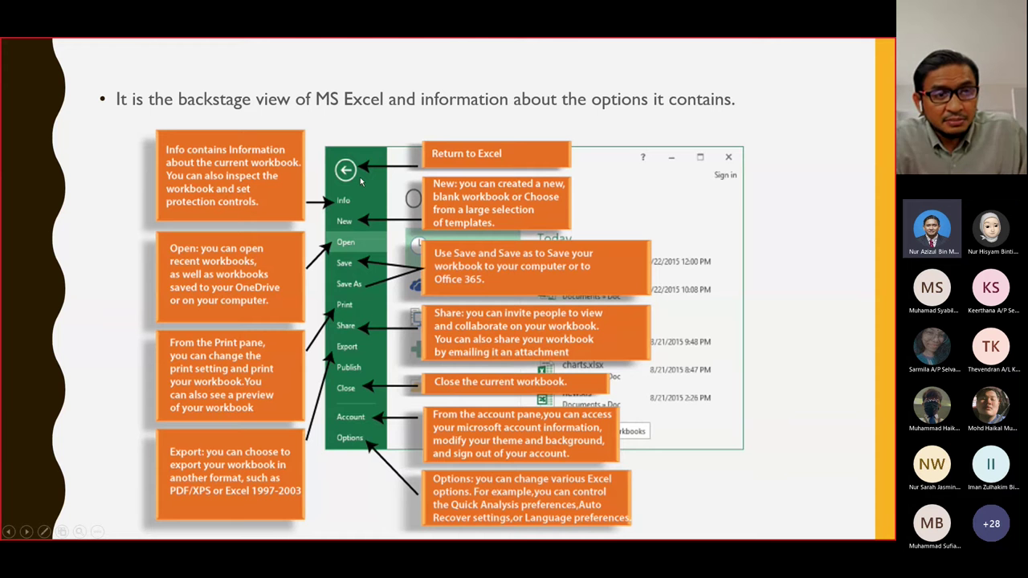
key(alt+Tab)
key(Escape)
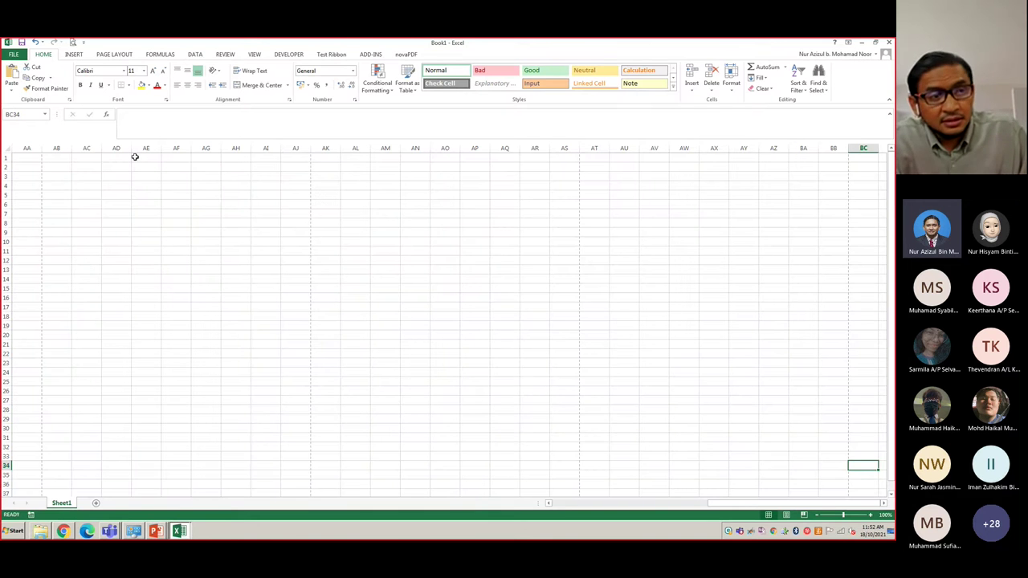
- Reopen the FILE backstage Info page in Excel, then return to the annotated slide
key(alt+f)
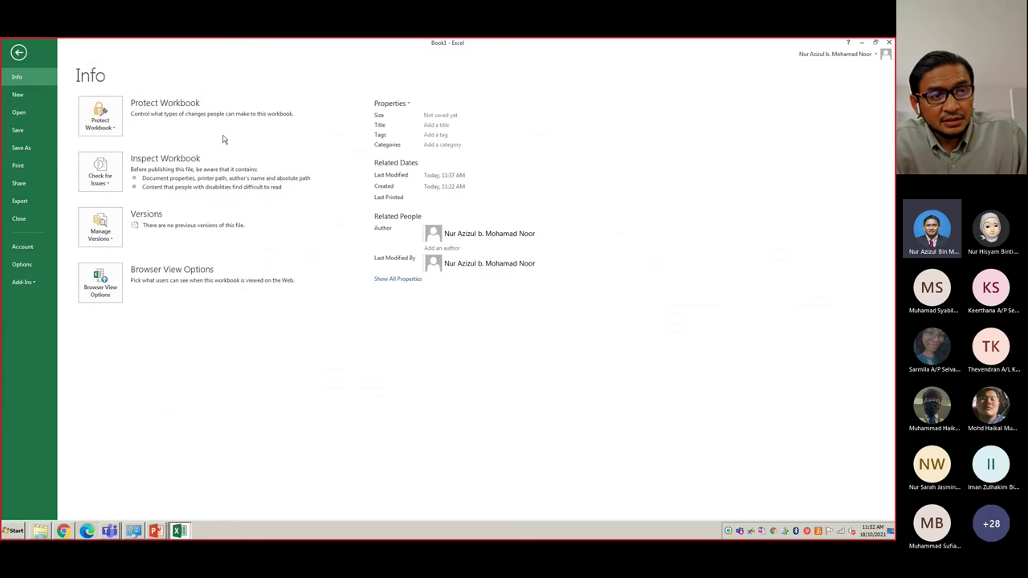
click(17, 52)
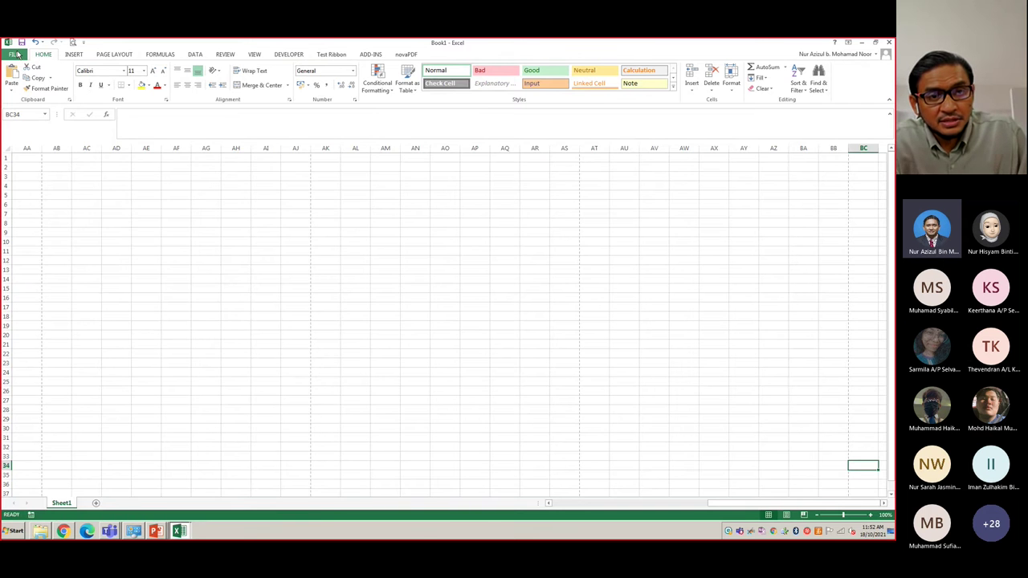
key(alt+Tab)
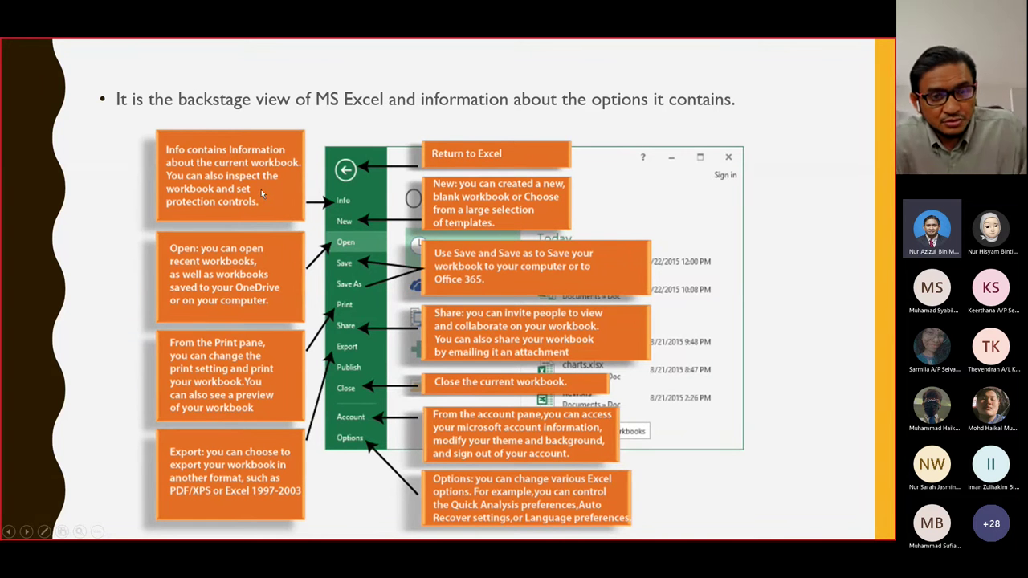
key(alt+Tab)
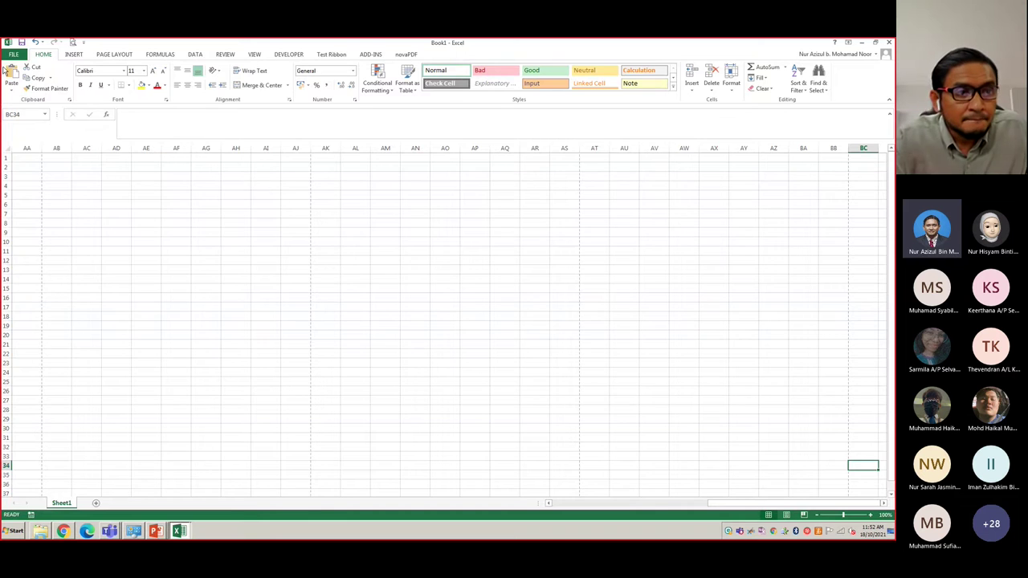
click(11, 55)
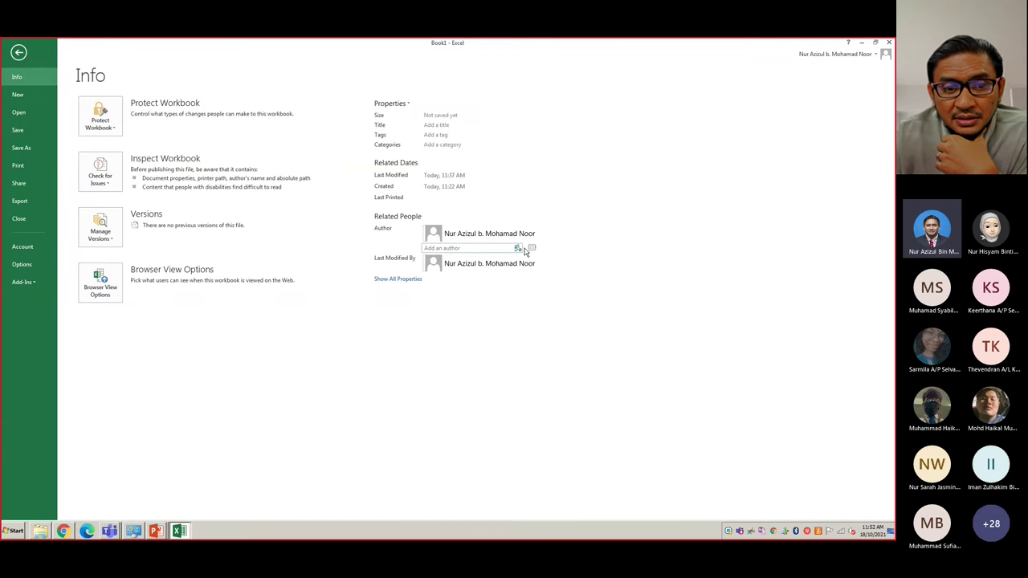
key(alt+Tab)
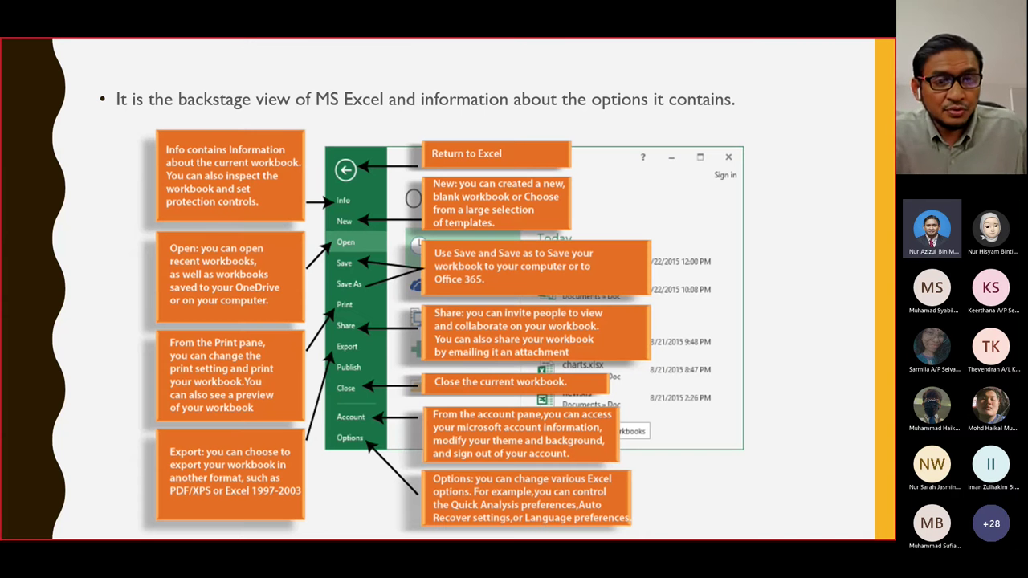
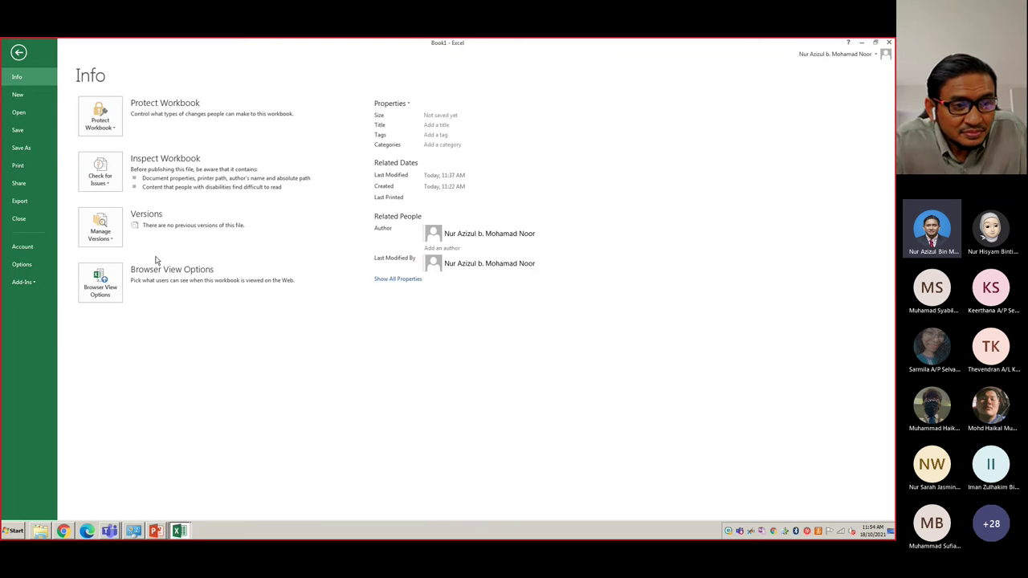
- Open the Excel Options dialog from the File menu
click(27, 269)
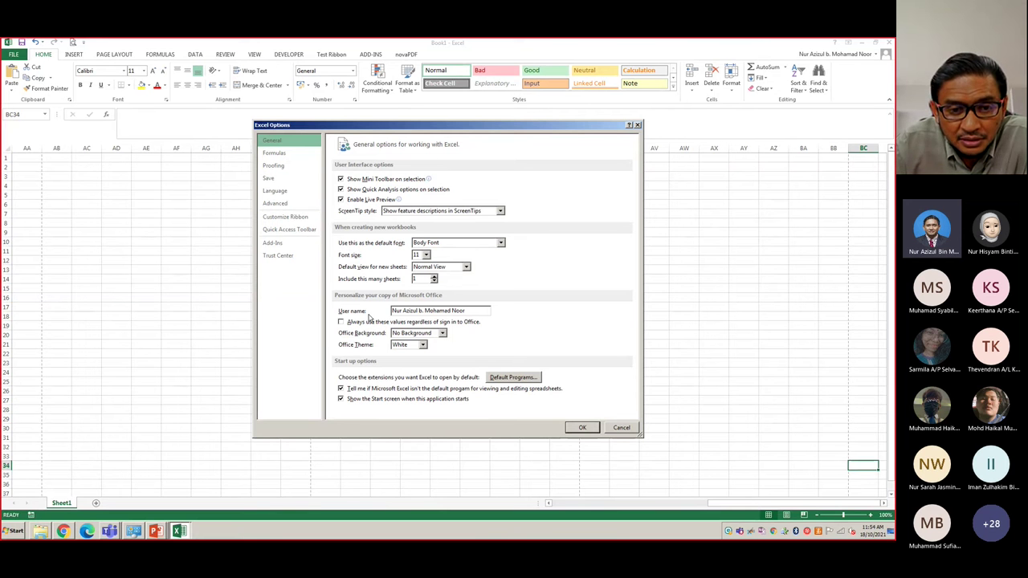
- Browse the Formulas, Proofing, Save, Language and Advanced pages, ending on Customize Ribbon
click(274, 153)
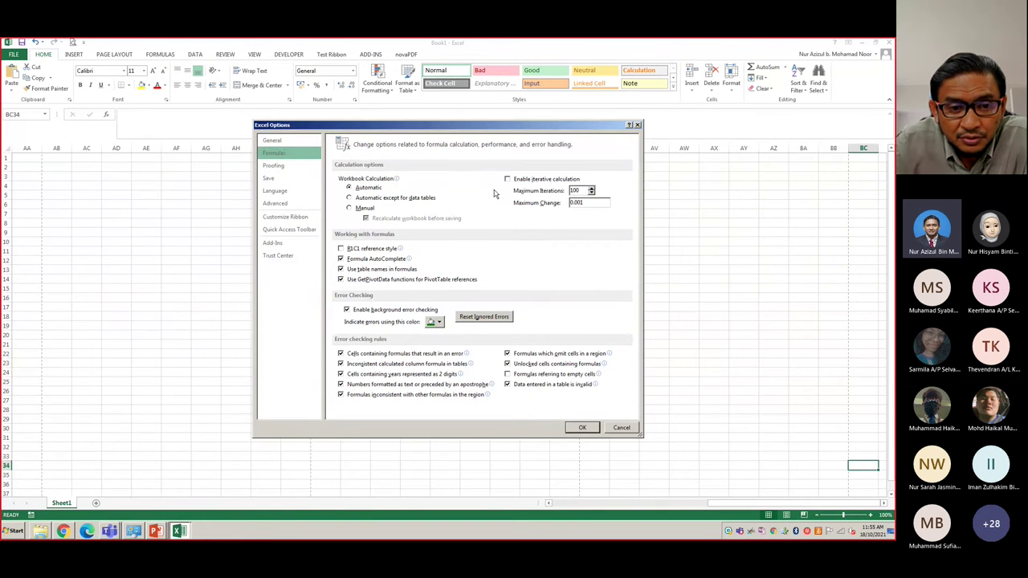
click(287, 166)
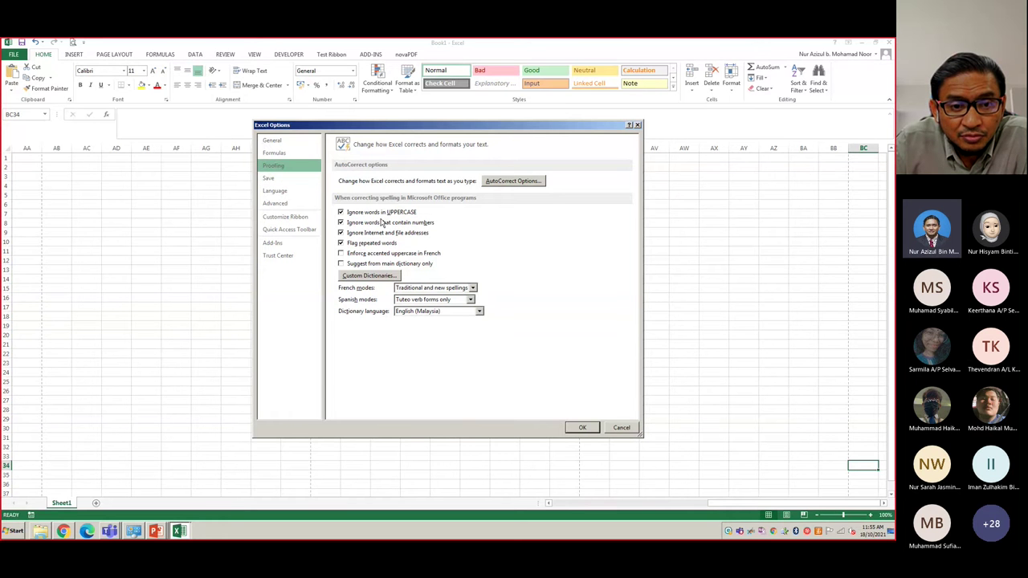
click(270, 177)
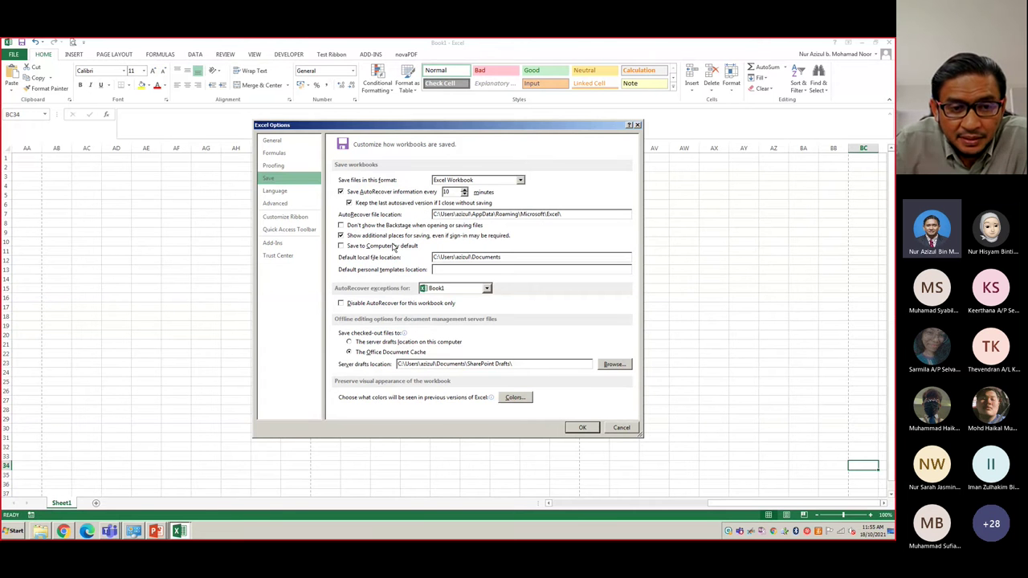
click(291, 193)
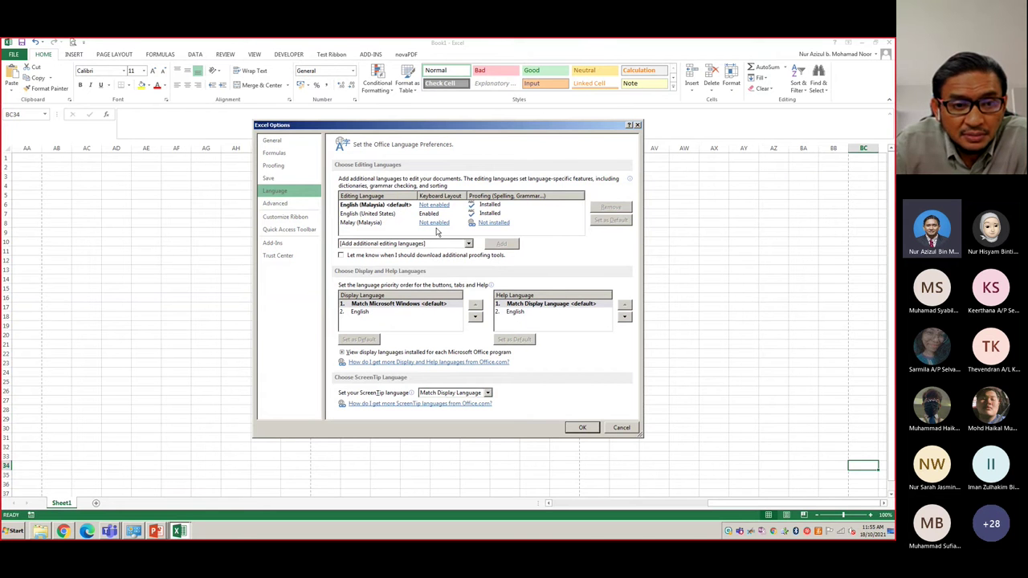
click(277, 204)
scroll(527, 286, down, 15)
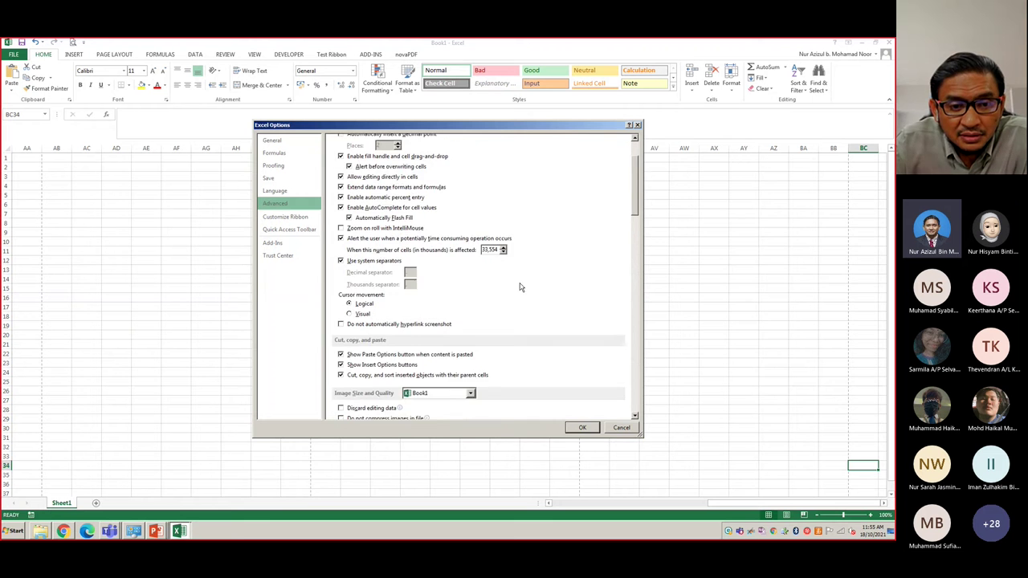
scroll(520, 287, down, 15)
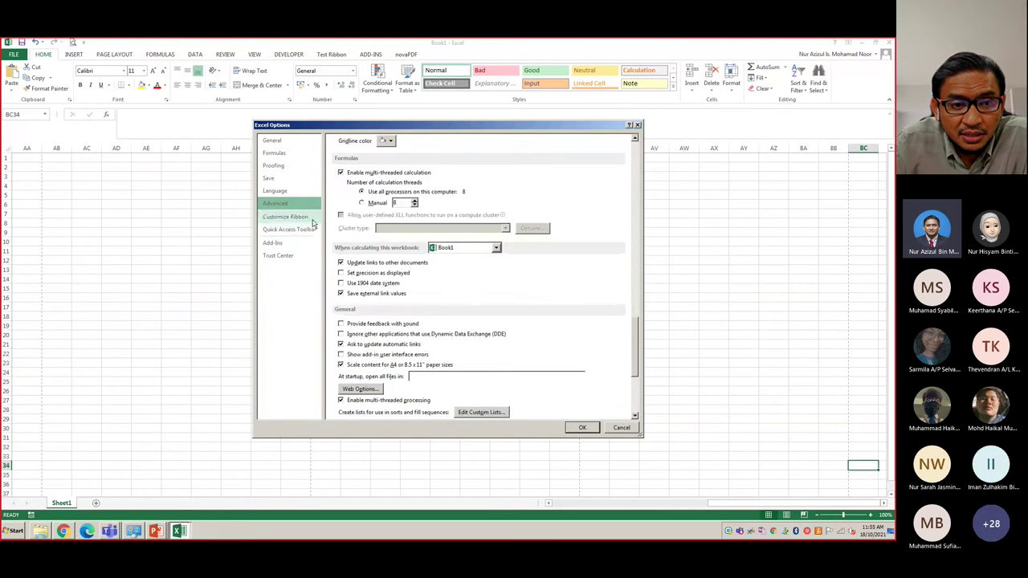
click(285, 216)
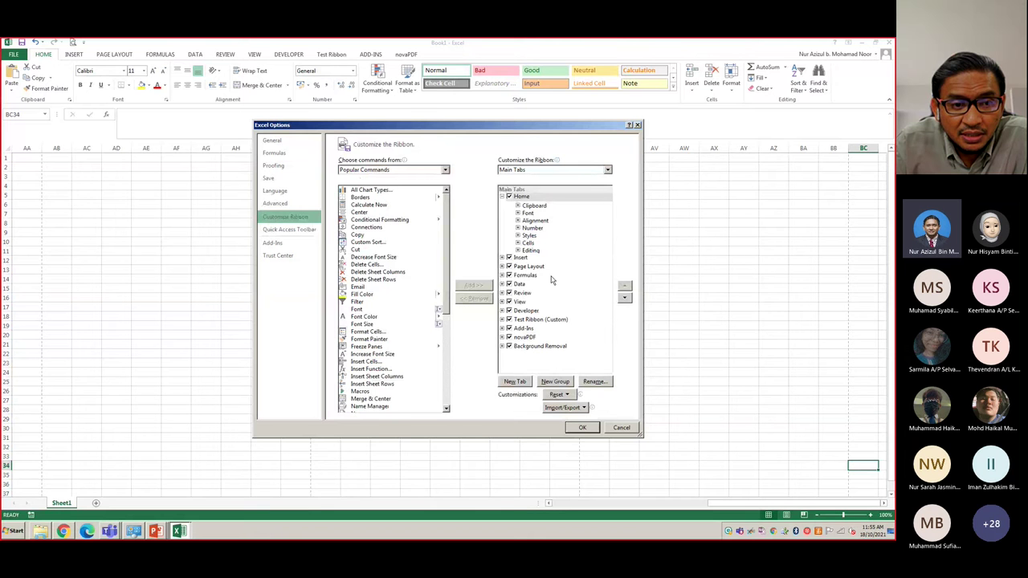
- Show the Customize the Quick Access Toolbar page in Excel Options
click(282, 232)
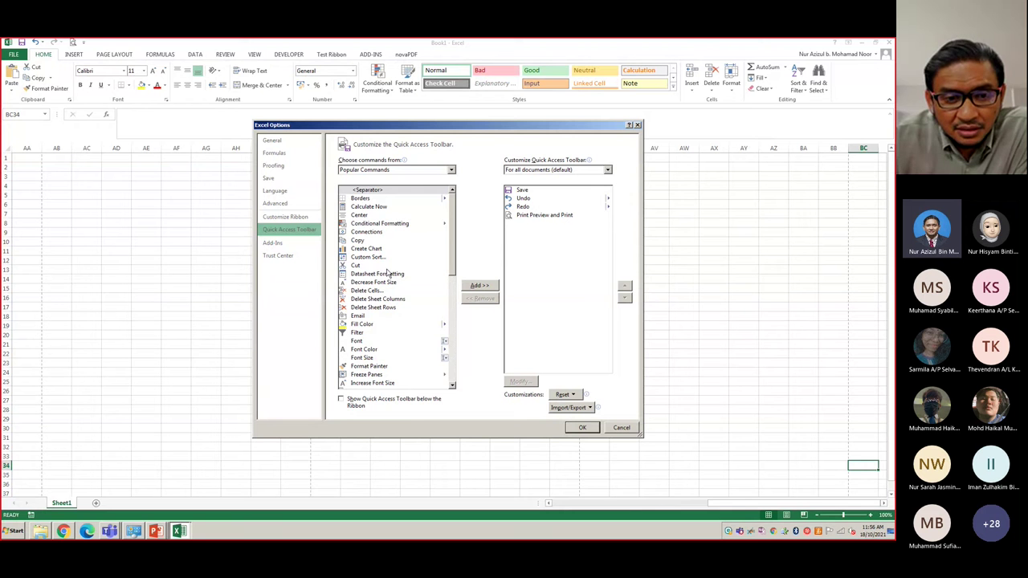
- Add the Email command from Popular Commands to the Quick Access Toolbar and confirm
click(354, 317)
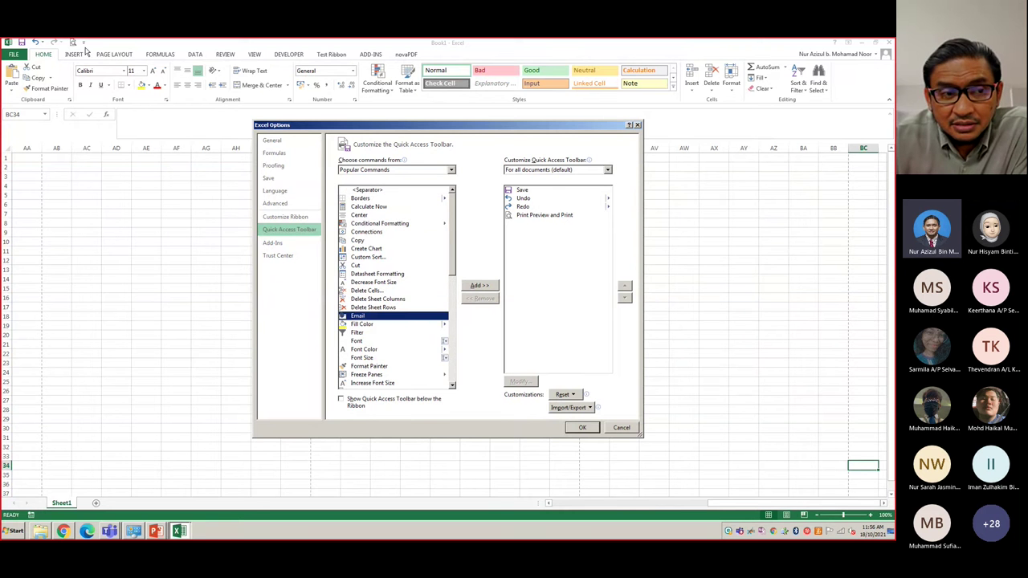
click(485, 287)
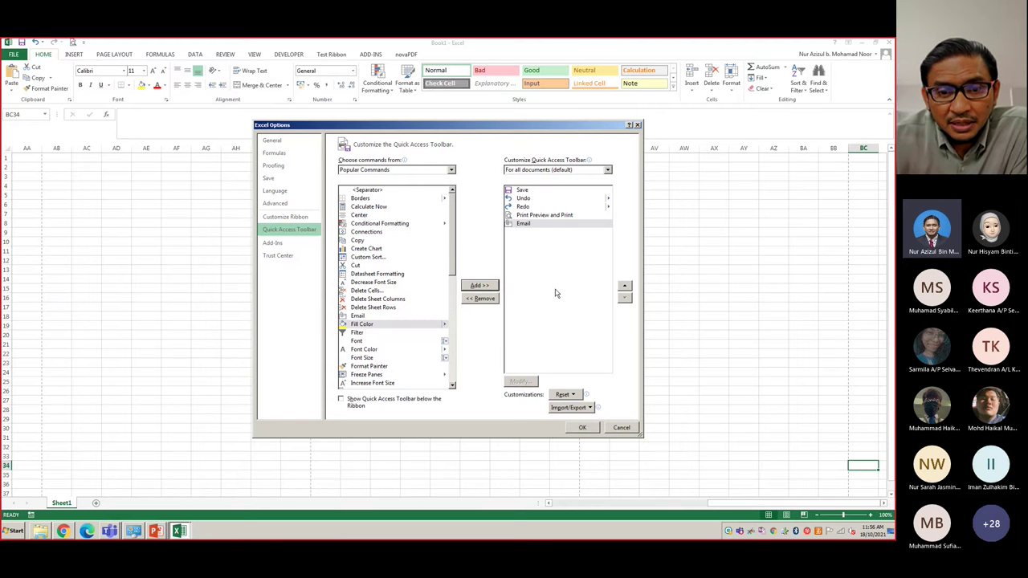
click(586, 426)
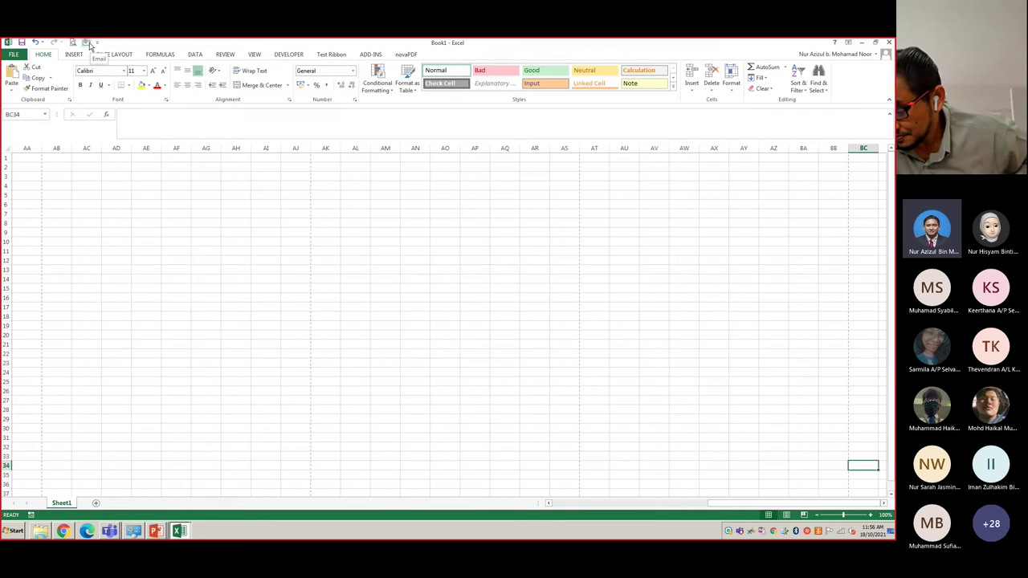
click(96, 43)
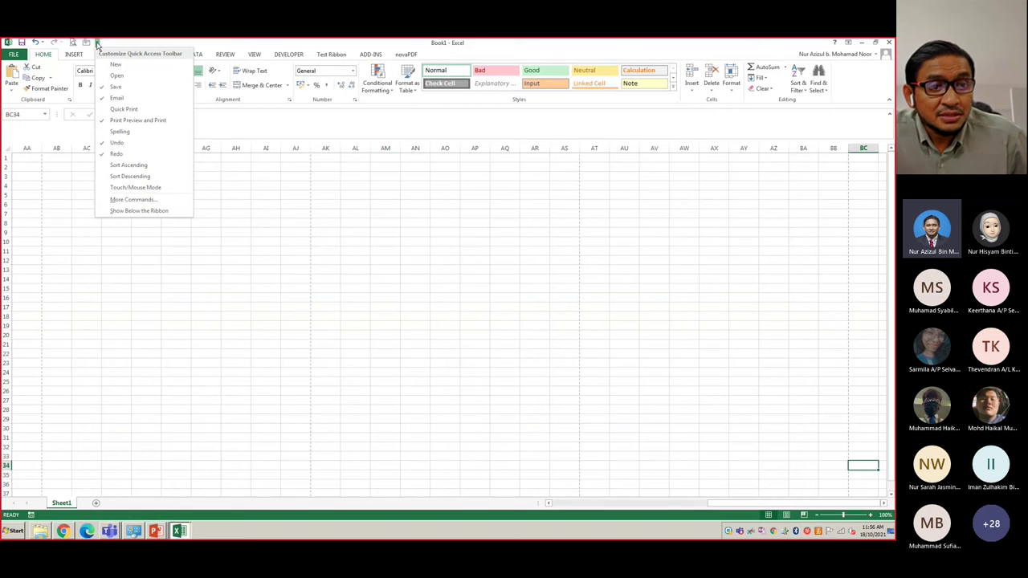
click(120, 45)
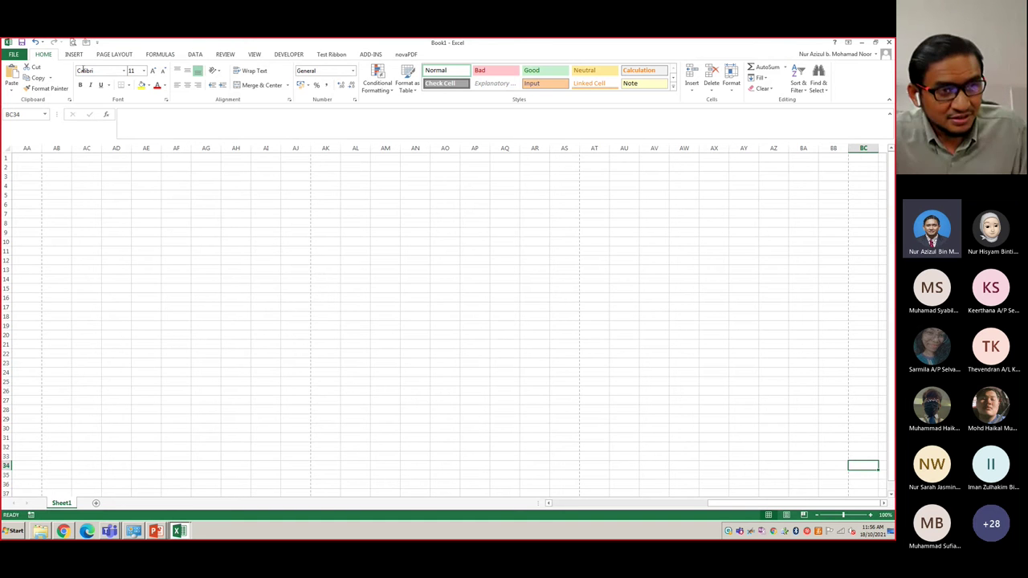
click(13, 54)
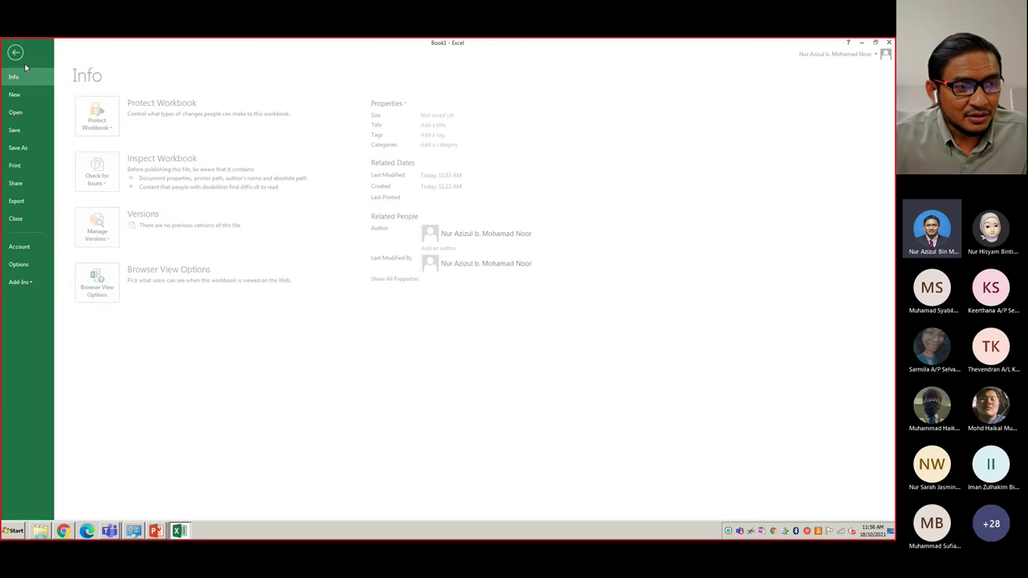
click(22, 264)
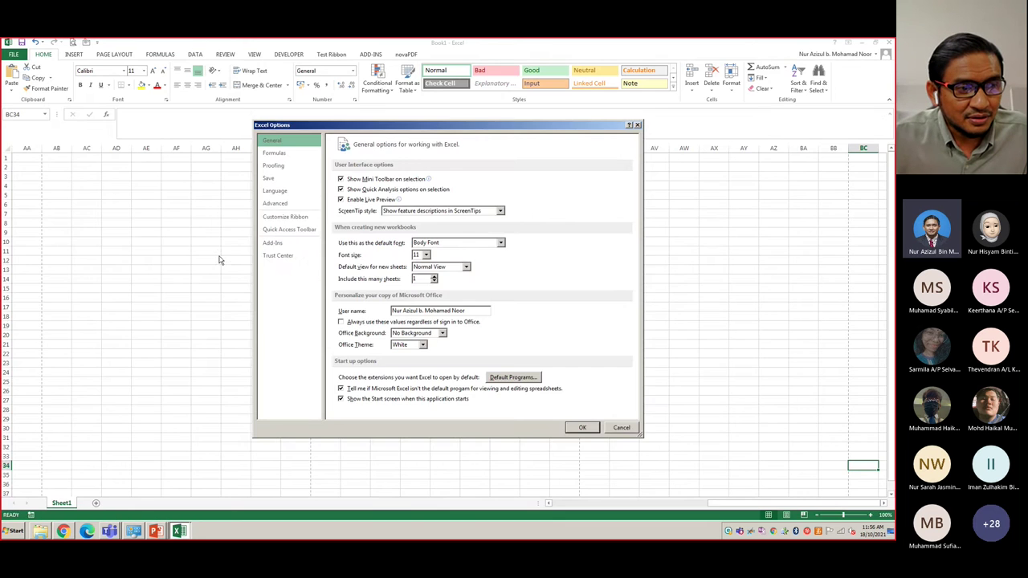
click(285, 217)
click(294, 231)
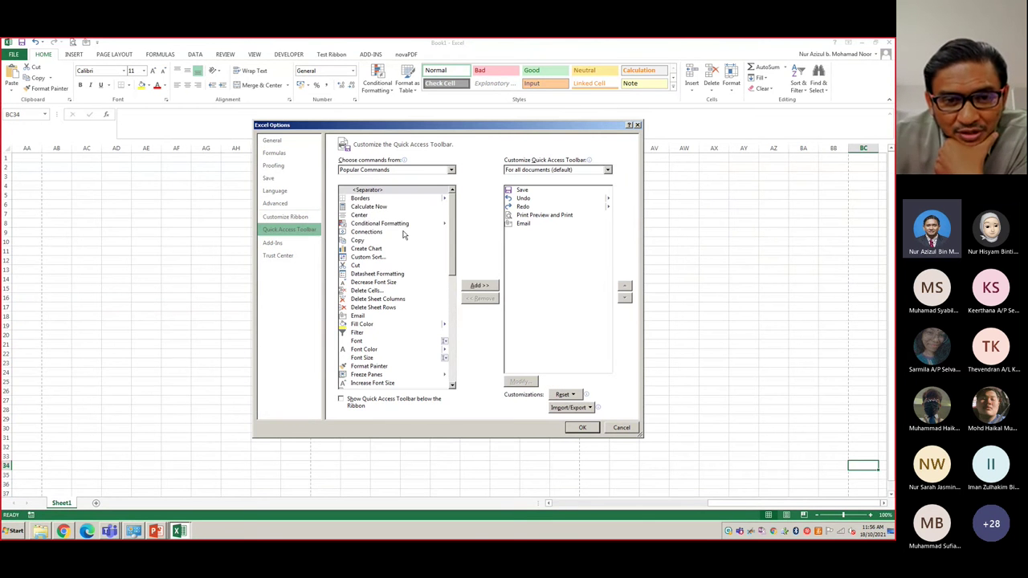
scroll(451, 227, down, 2)
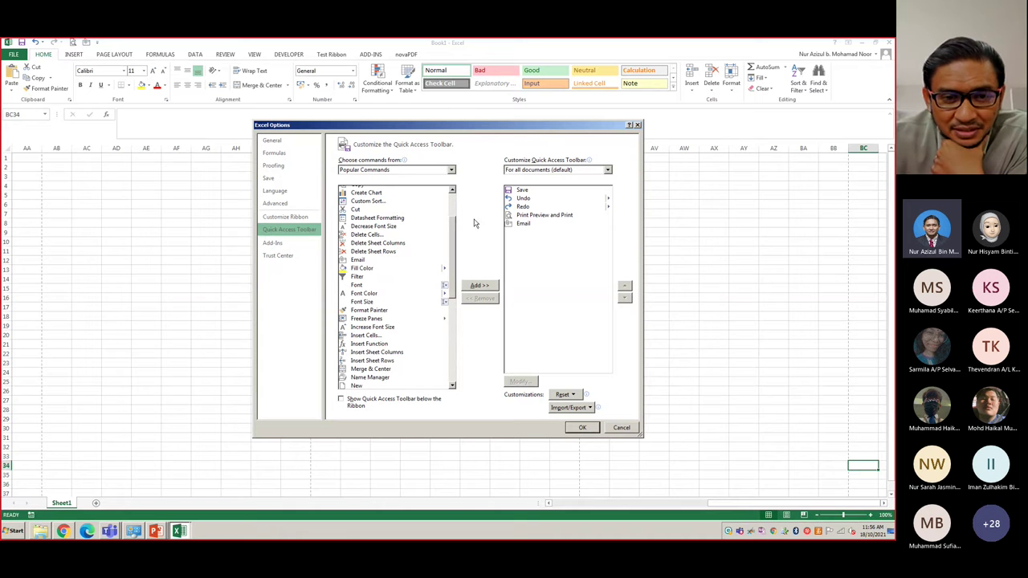
scroll(452, 235, down, 1)
drag(451, 235, 456, 313)
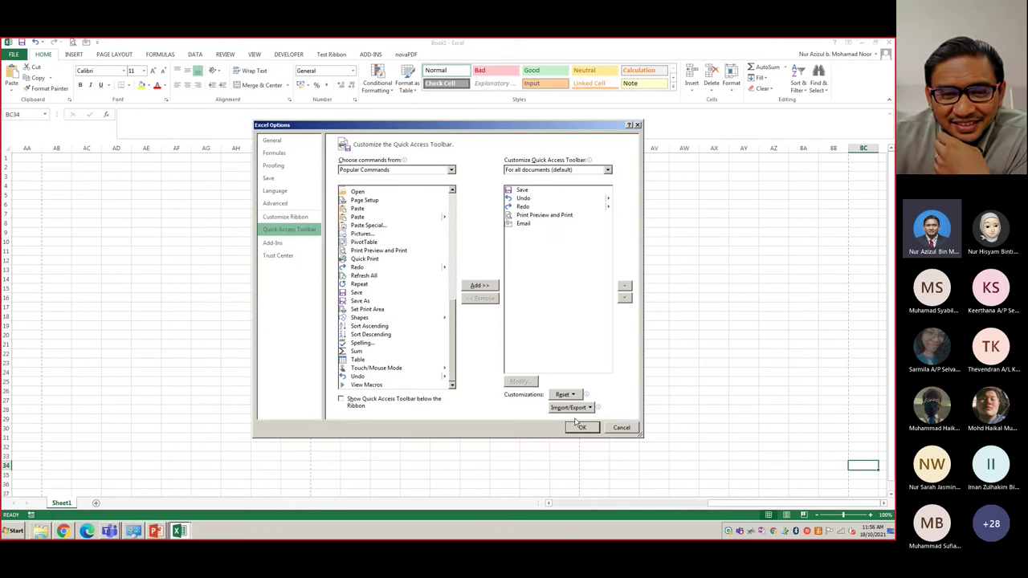
click(281, 257)
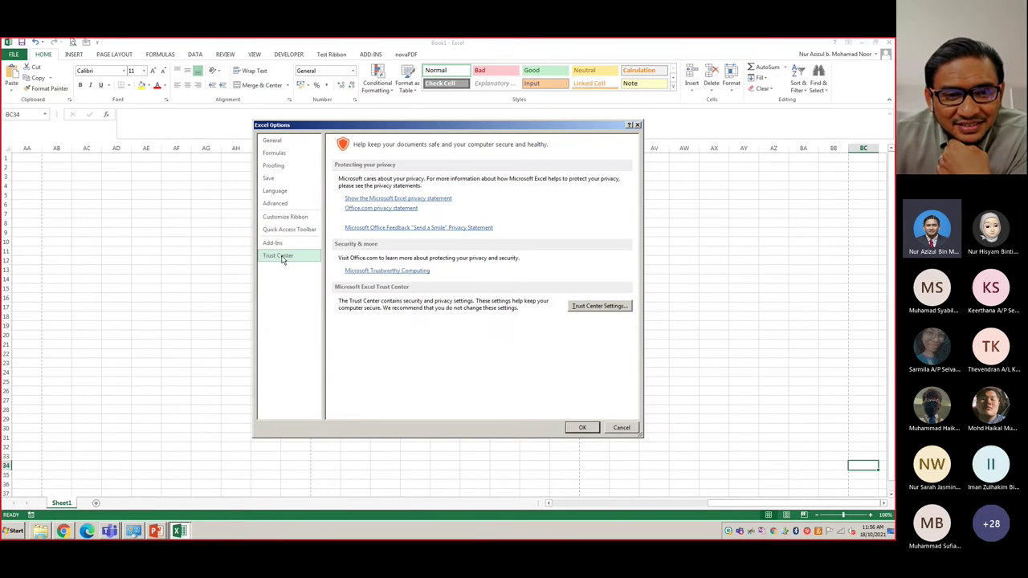
click(623, 428)
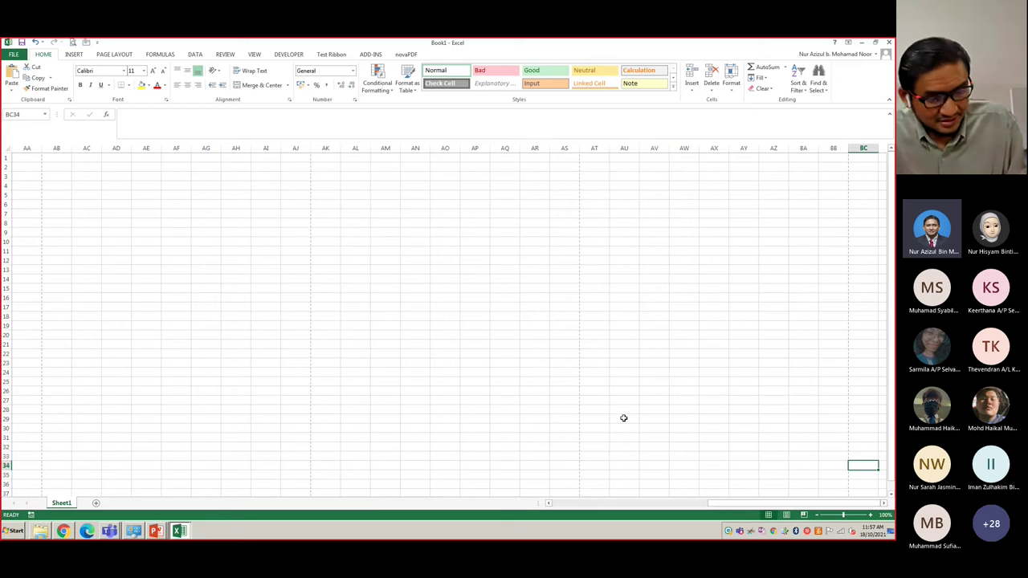
key(alt+Tab)
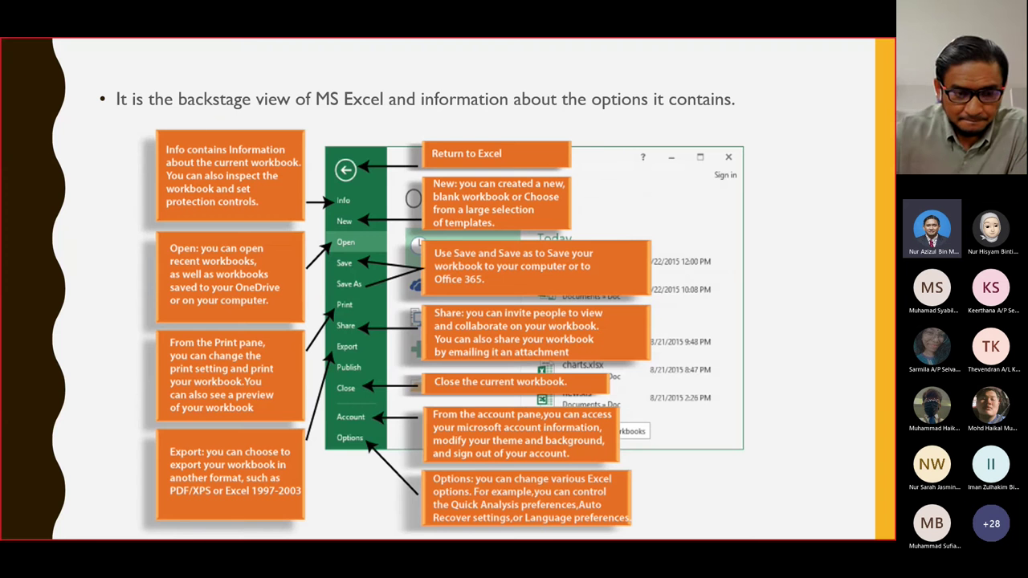
- Advance the slideshow to the Worksheet Views slide, then return to Excel
key(Right)
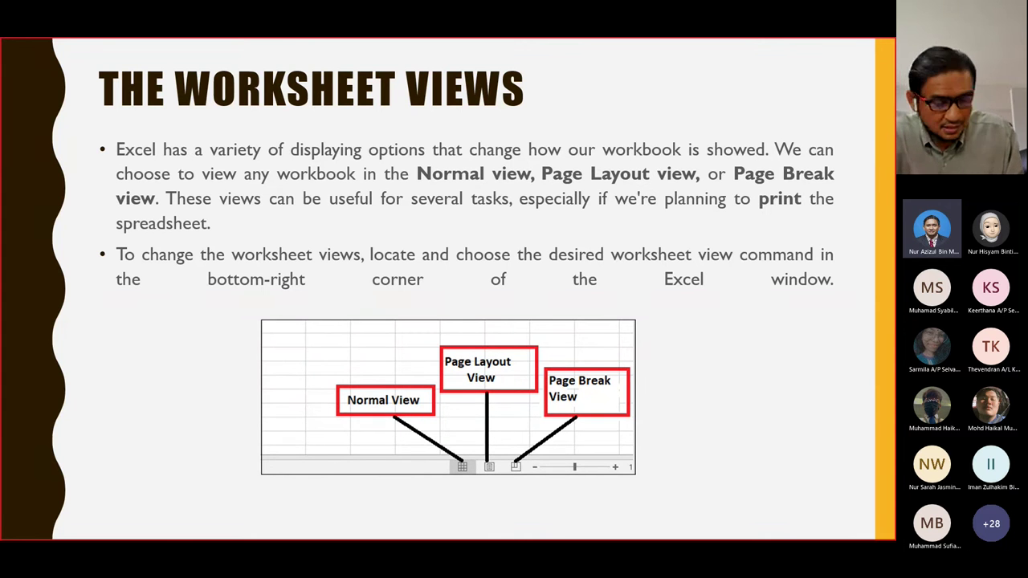
key(alt+Tab)
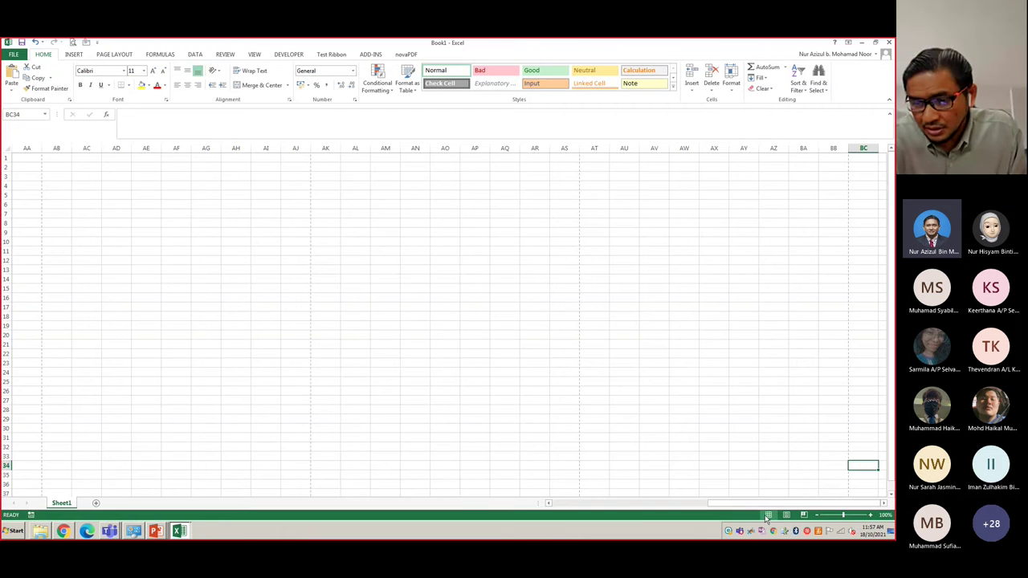
- Cycle the sheet through Page Layout and Page Break Preview, then back to Normal view
click(787, 515)
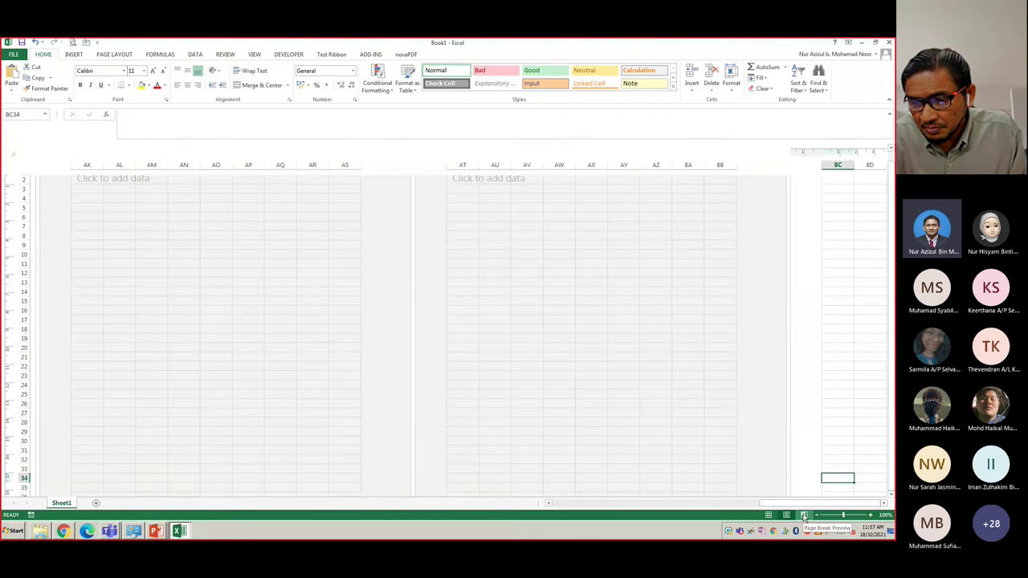
click(803, 516)
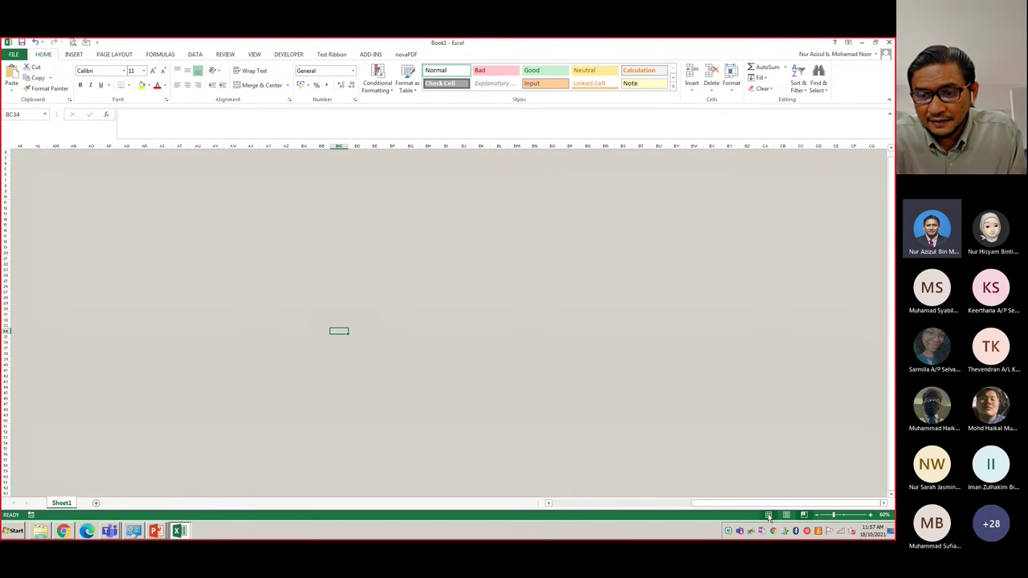
click(768, 515)
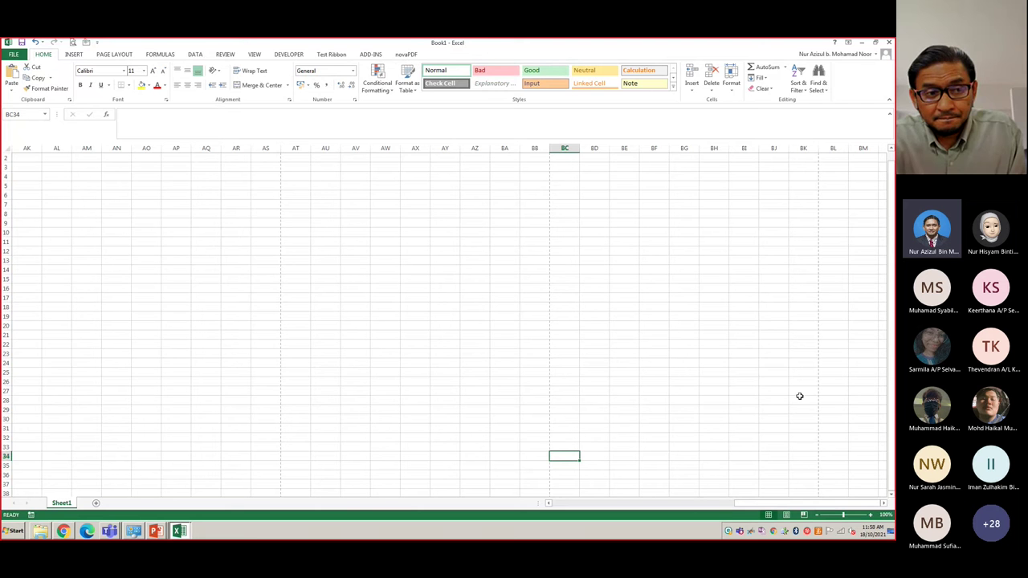
- Advance to the zoom slide, zoom the Excel sheet out slightly, then show the closing slide
key(alt+Tab)
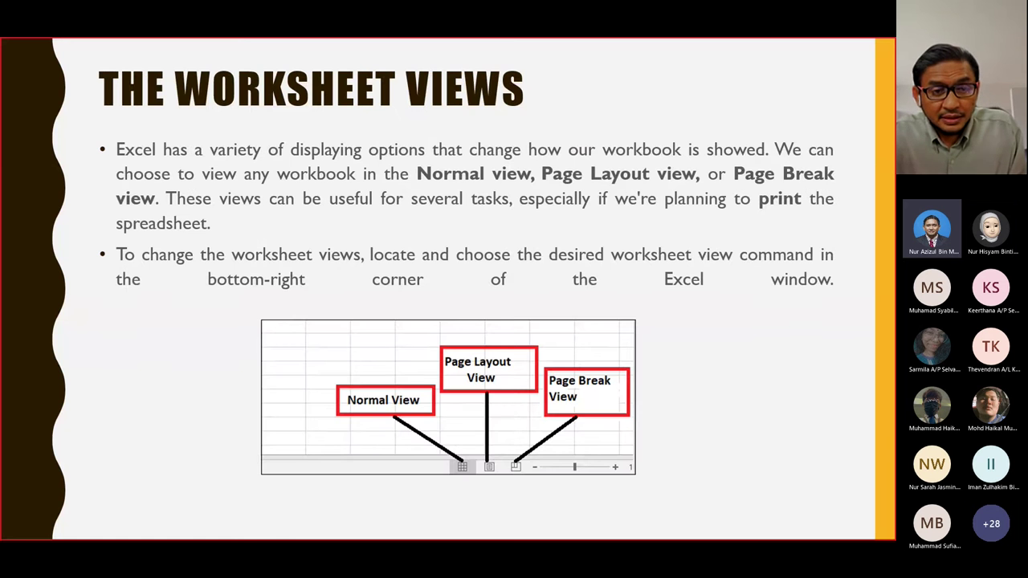
key(Right)
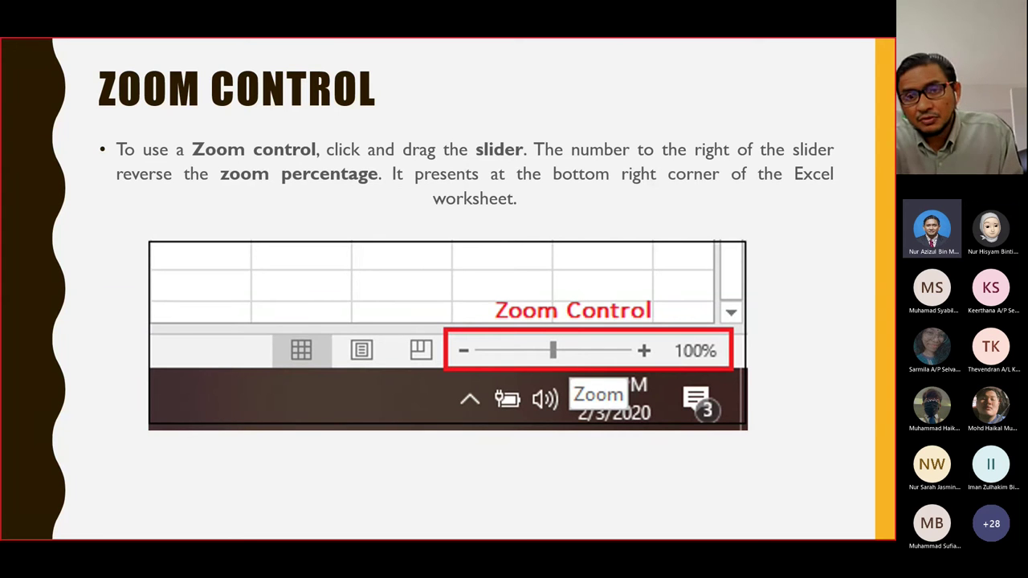
key(alt+Tab)
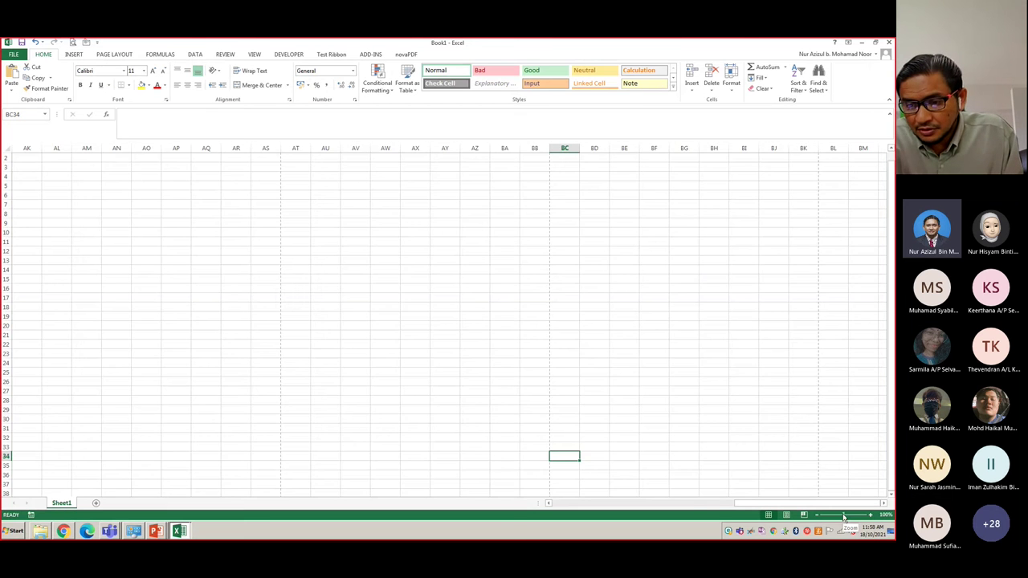
mouse_move(844, 515)
mouse_down()
mouse_move(819, 518)
mouse_move(868, 516)
mouse_move(819, 522)
mouse_move(856, 517)
mouse_move(843, 516)
mouse_up()
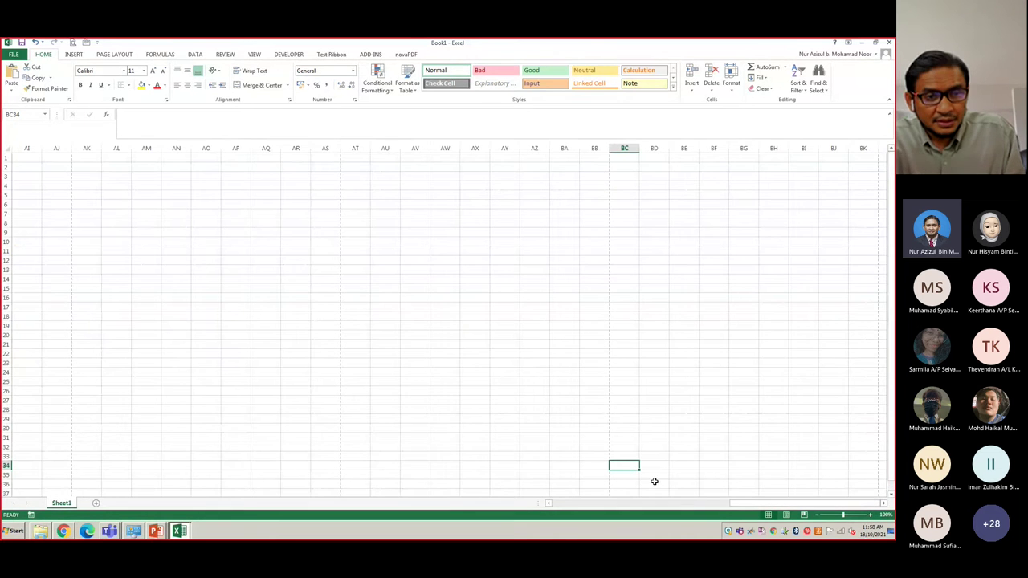
key(alt+Tab)
key(Right)
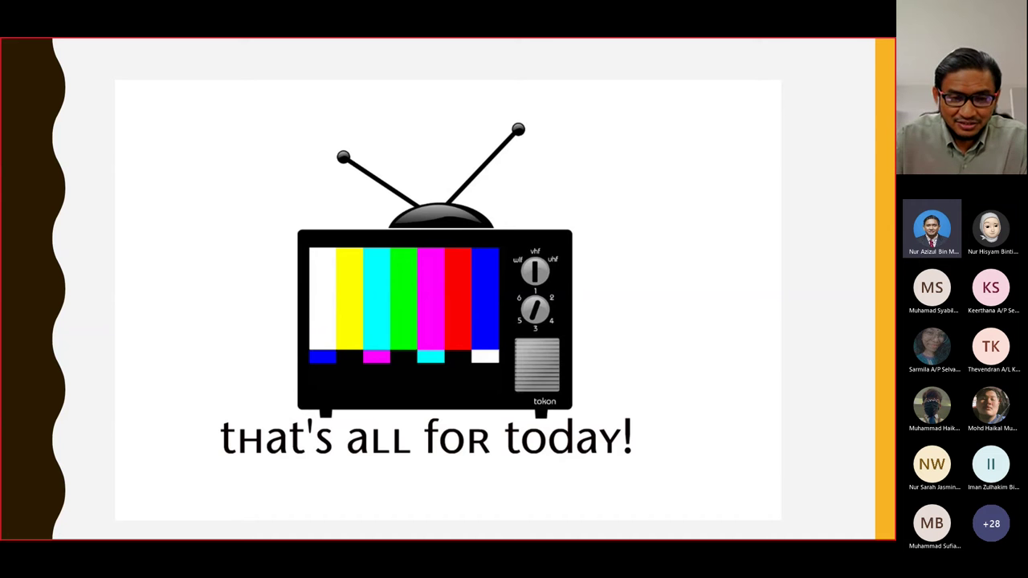
- Show the Exercise 2.1 Formatting slide, then switch back to Excel
key(Left)
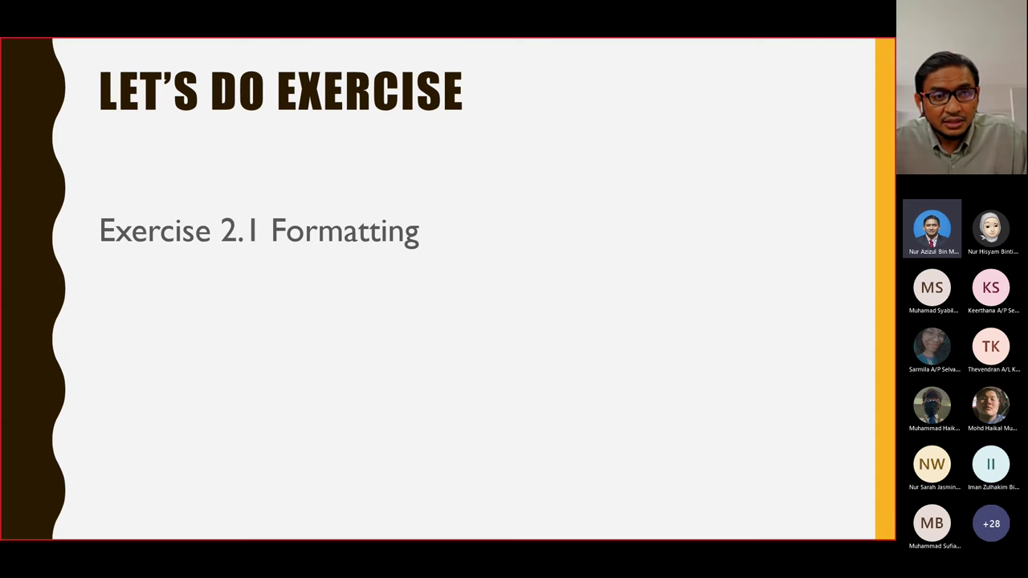
key(alt+Tab)
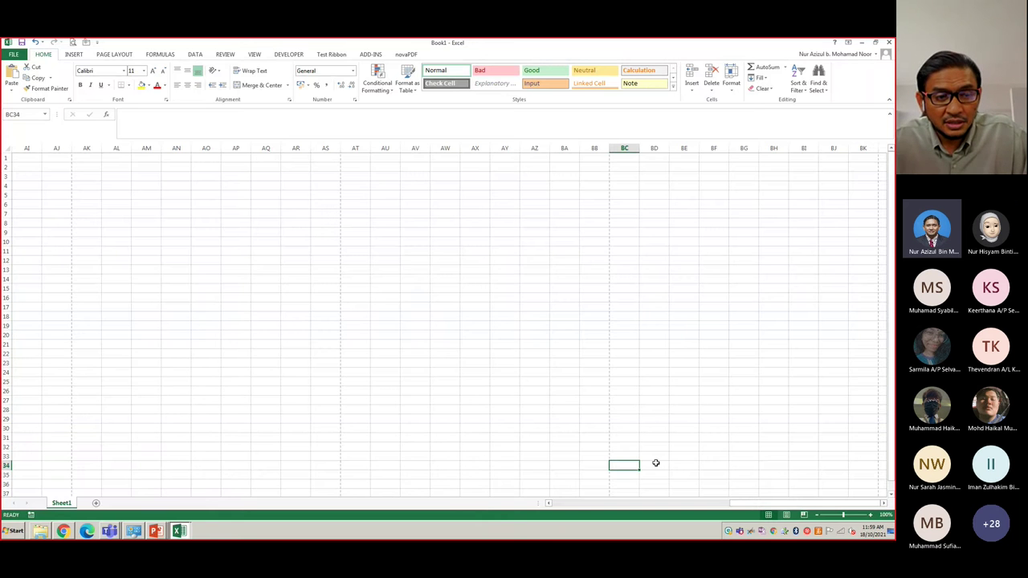
- Switch to the Exercise 2.1 Formatting workbook and enter the student's full name in B1
click(177, 531)
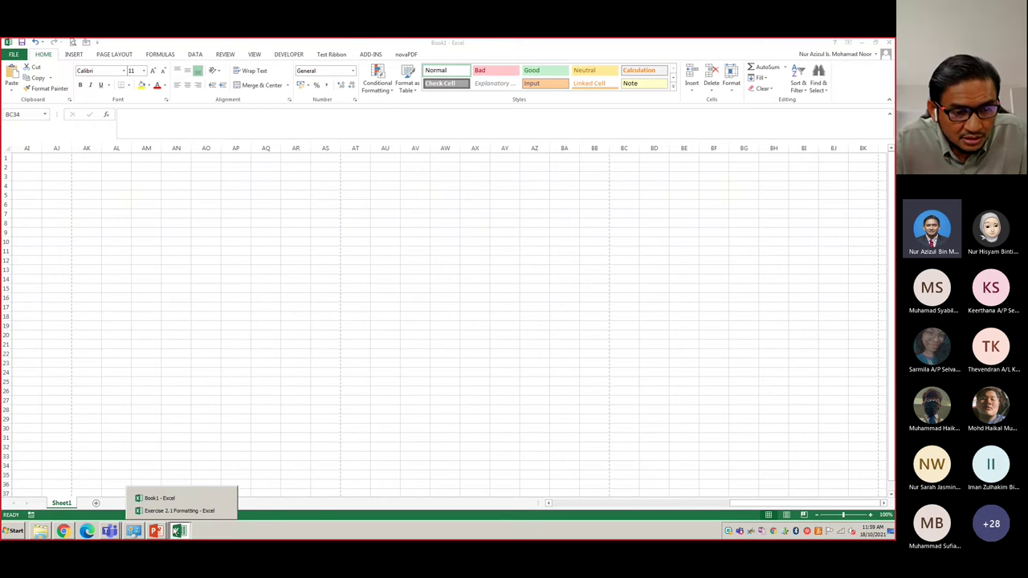
click(175, 512)
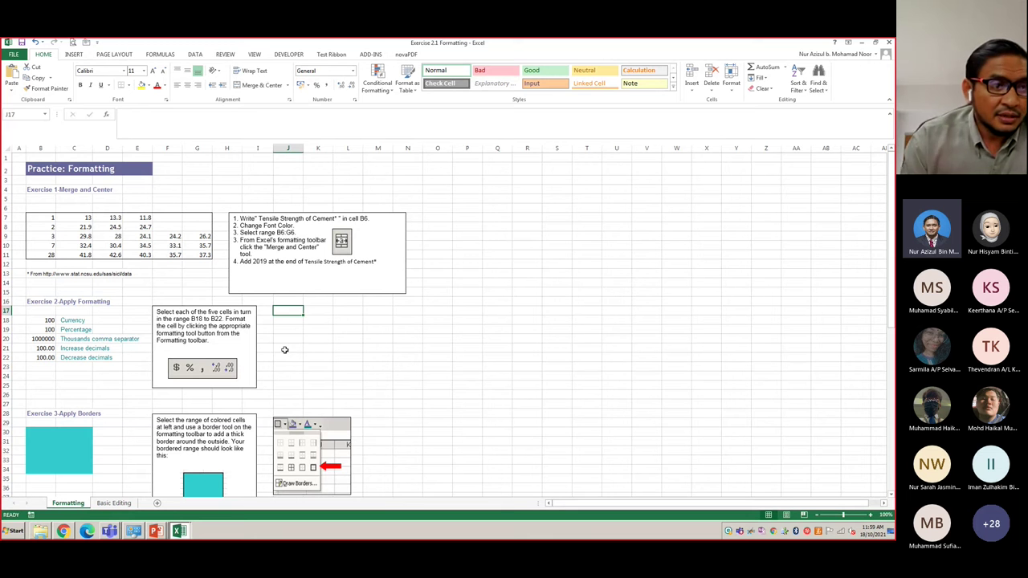
click(37, 156)
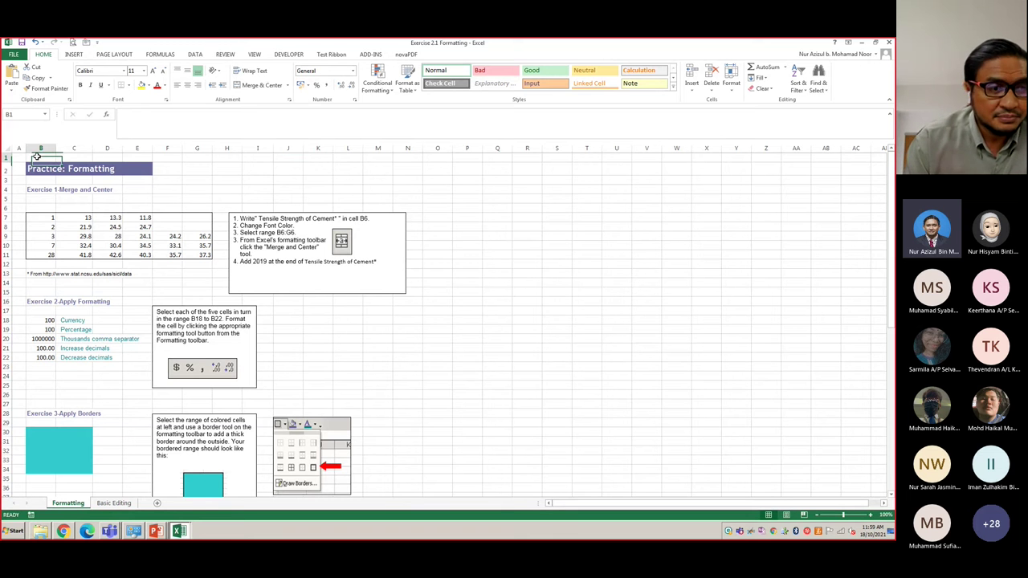
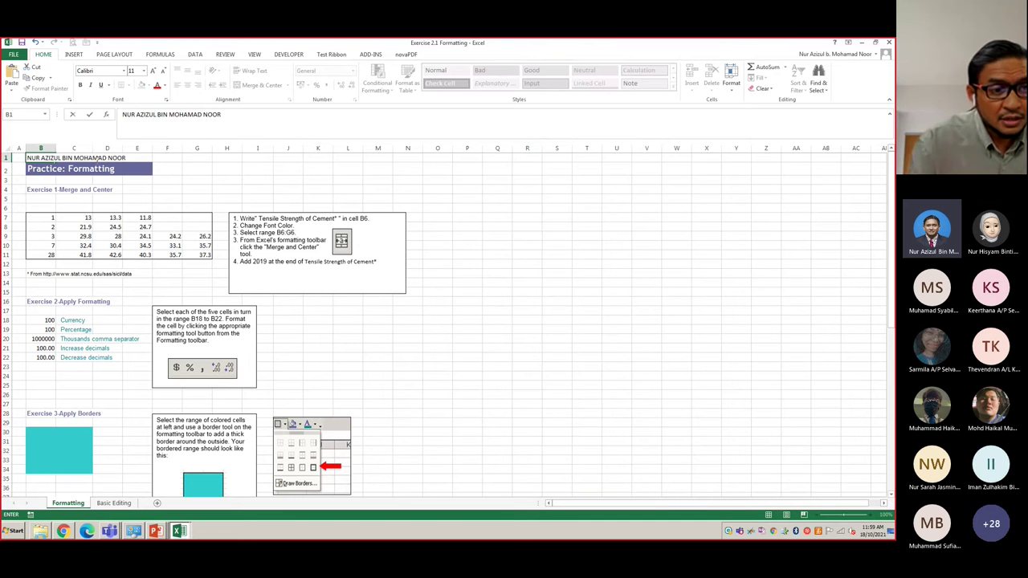
- Enter the student ID in G1, then jump to cell B6 via the Name Box
click(193, 156)
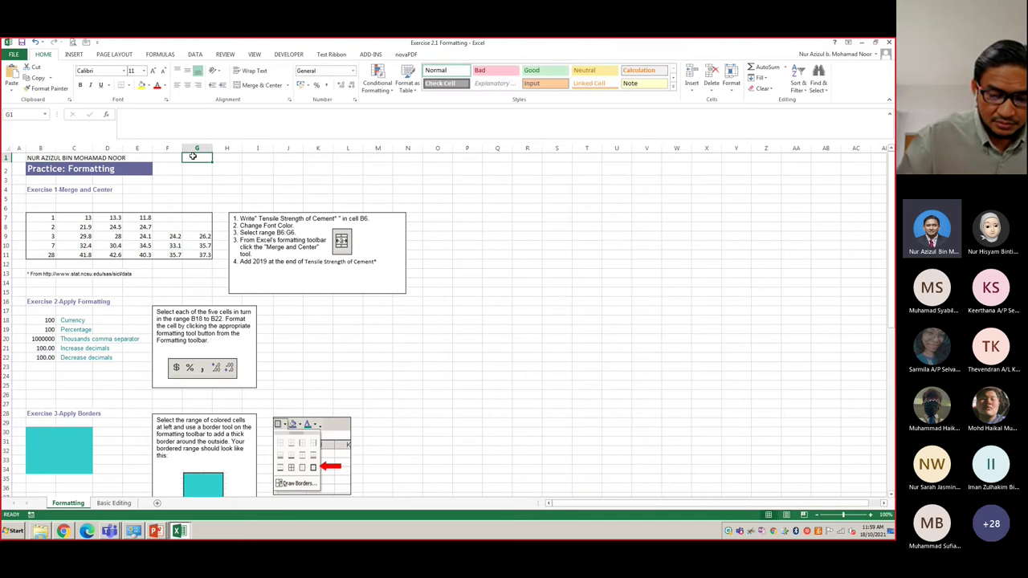
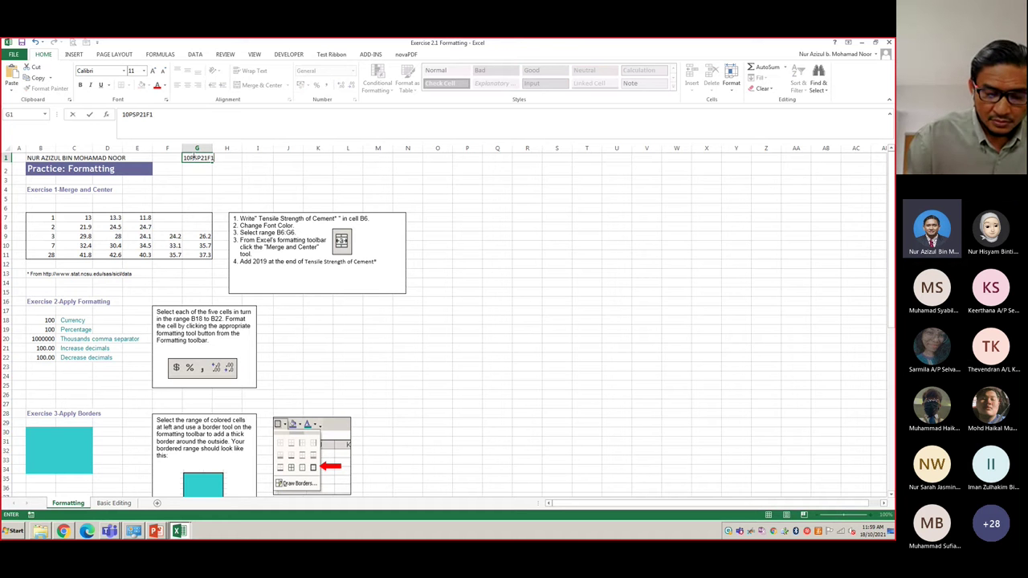
click(274, 169)
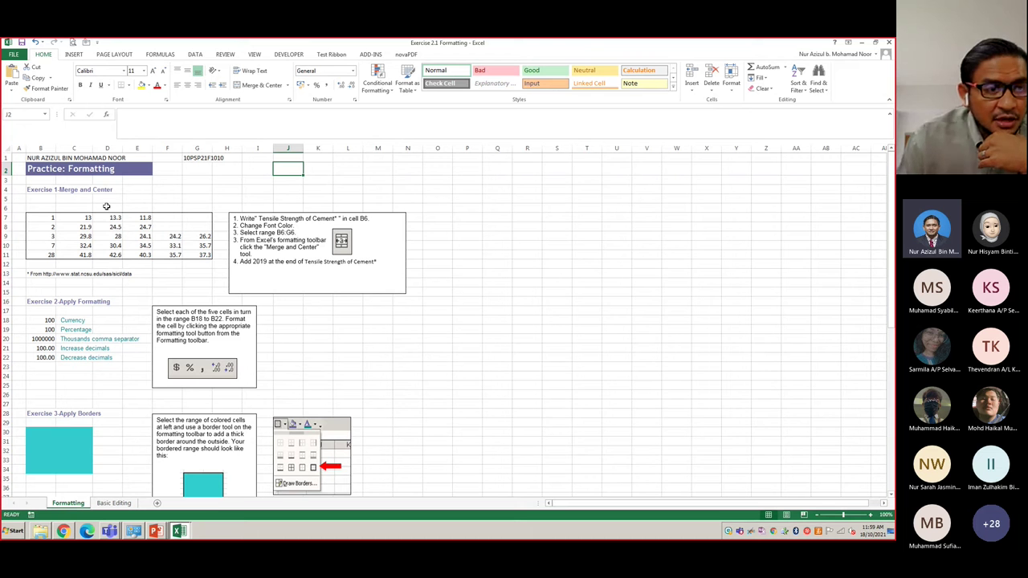
click(16, 113)
text(B6)
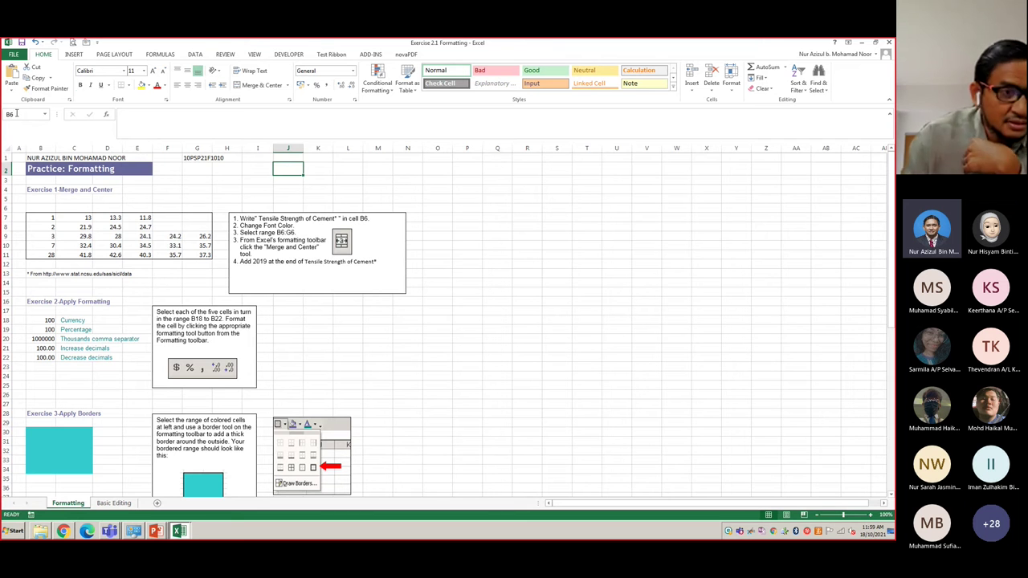
key(Return)
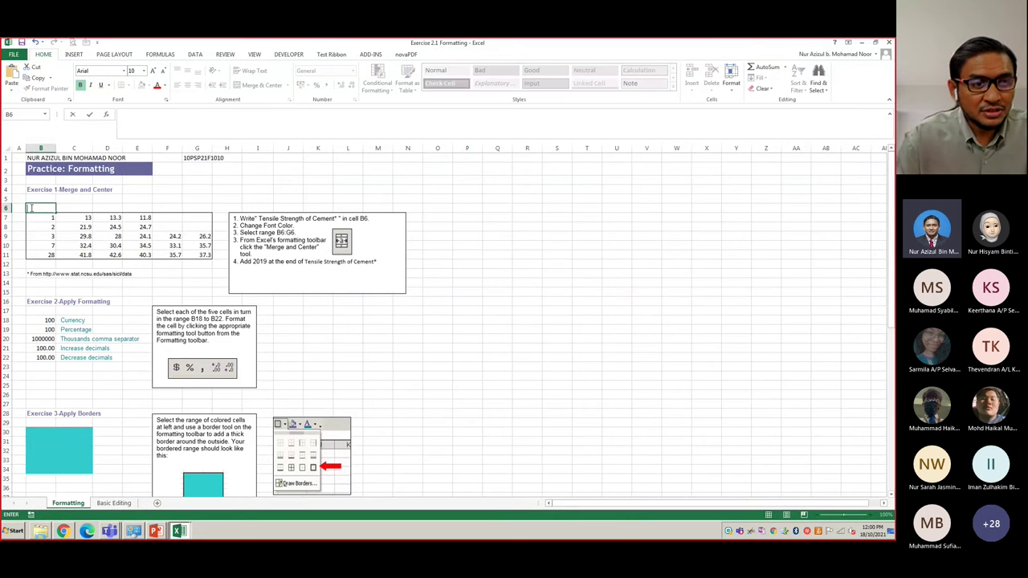
- Select the phrase 'Tensile Strength of Cement' in the instructions text box
click(112, 246)
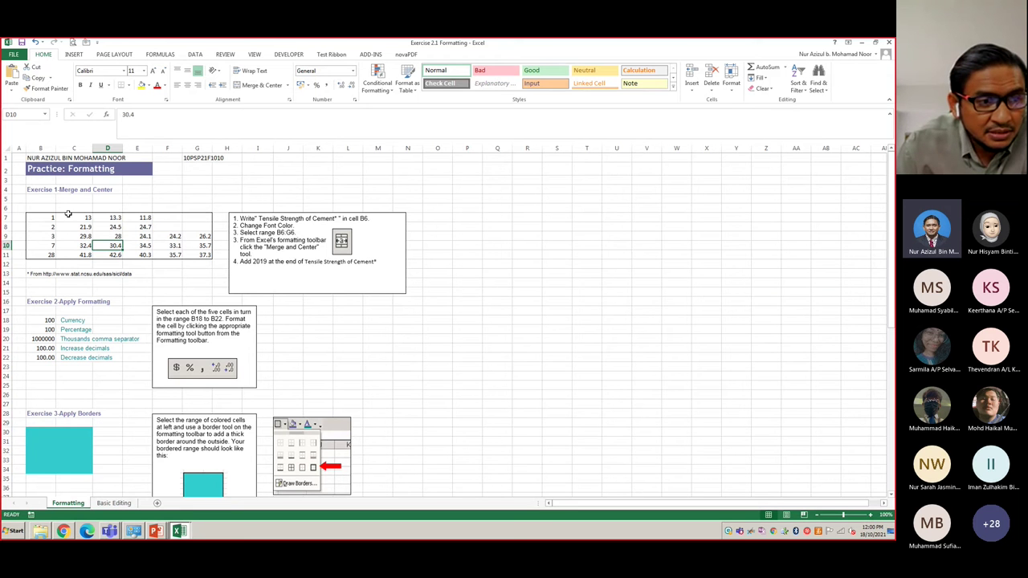
click(36, 208)
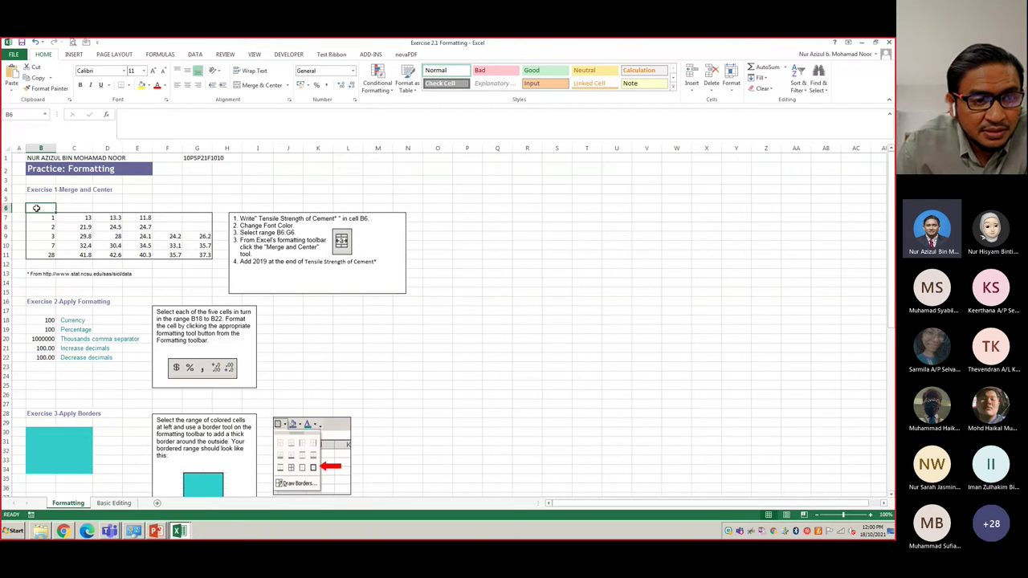
drag(37, 208, 202, 213)
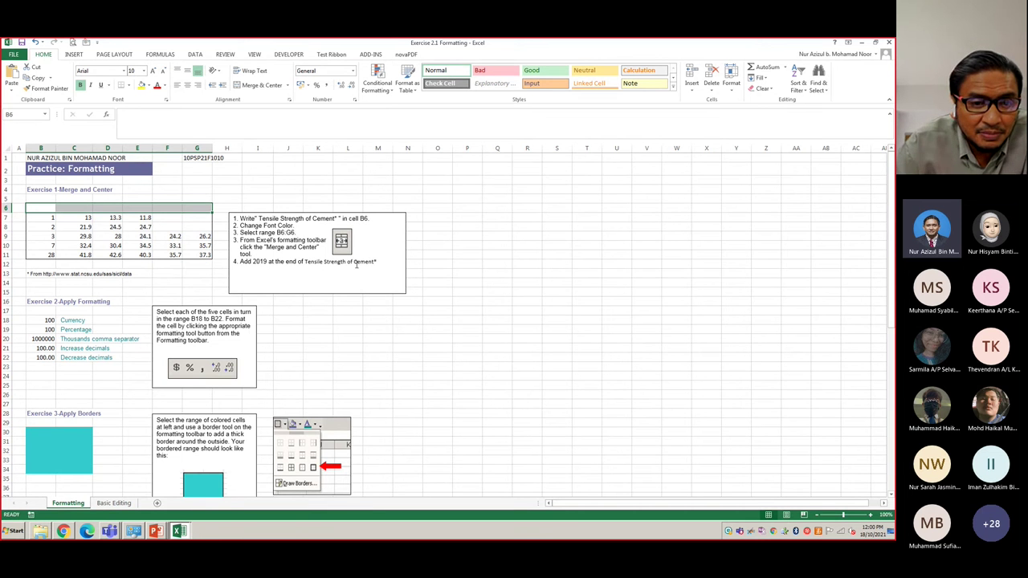
drag(260, 217, 307, 217)
click(315, 218)
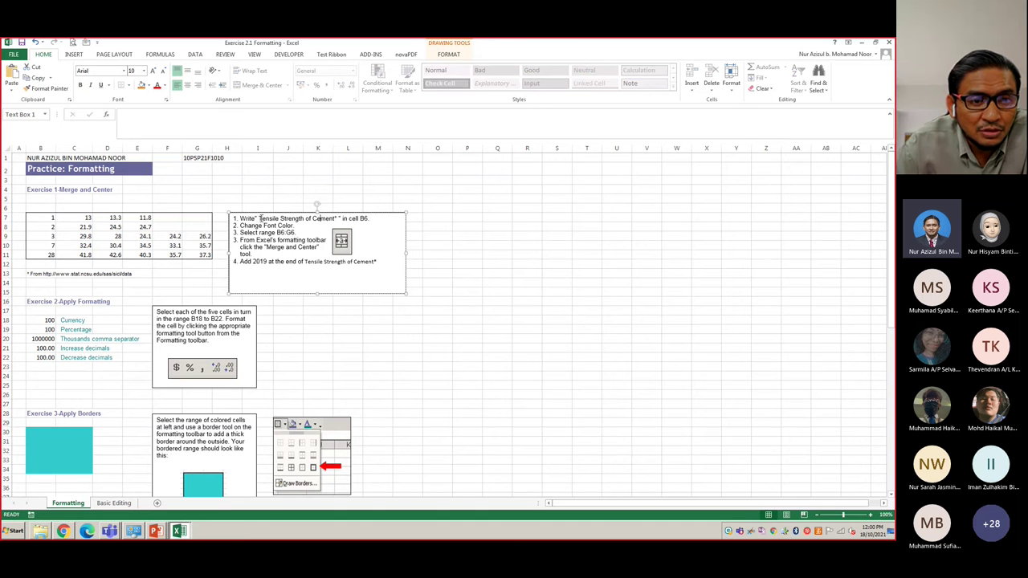
drag(259, 218, 337, 217)
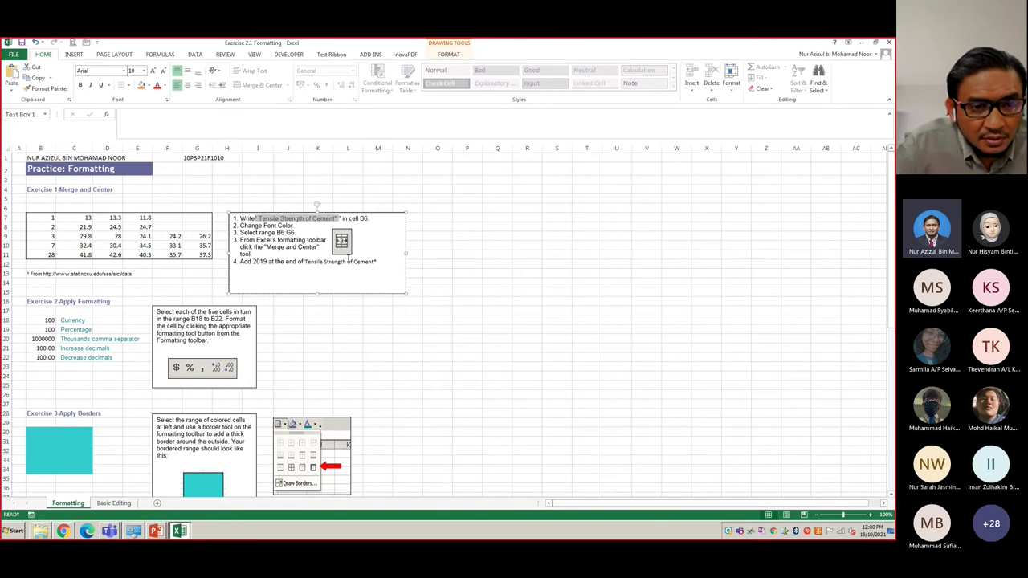
- Paste the title into B6 and delete its leading and trailing quote marks
click(43, 208)
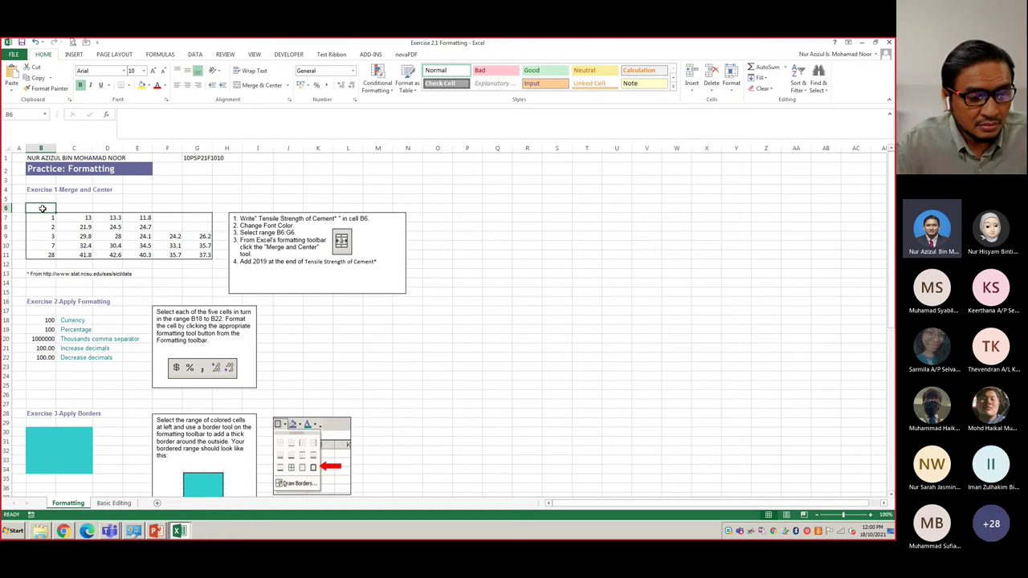
text(" Tensile Strength of Cement")
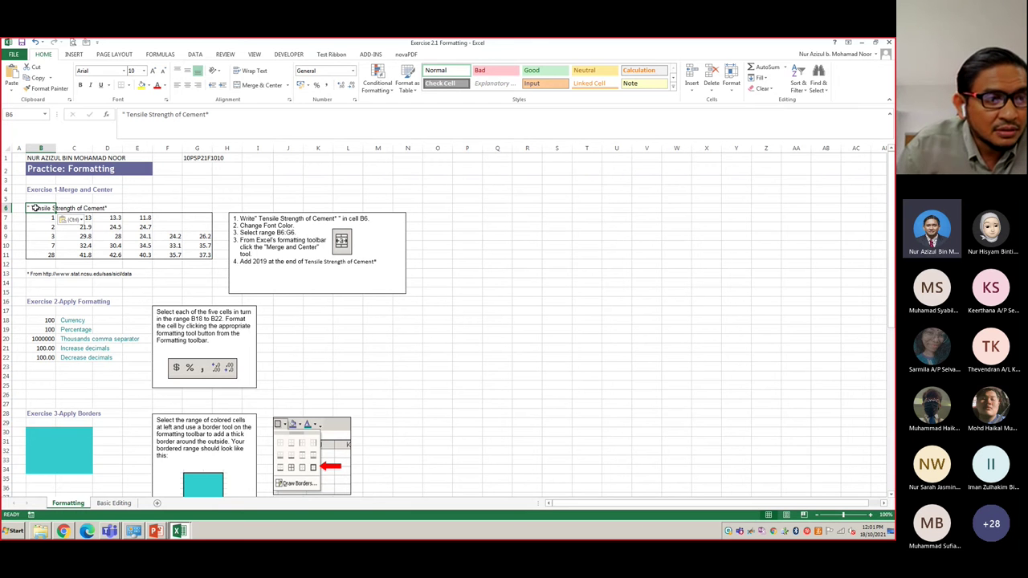
click(127, 116)
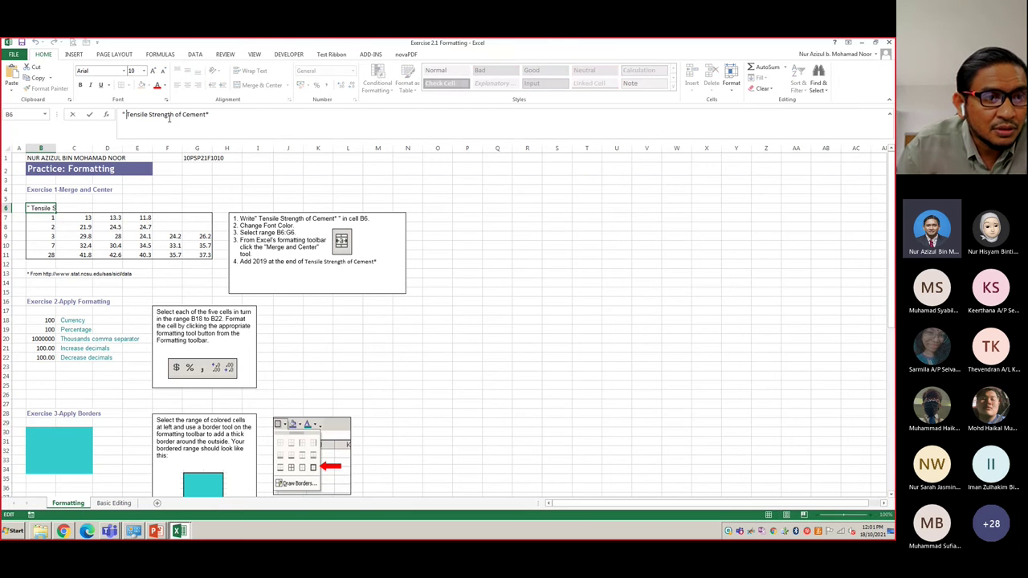
key(BackSpace)
key(BackSpace)
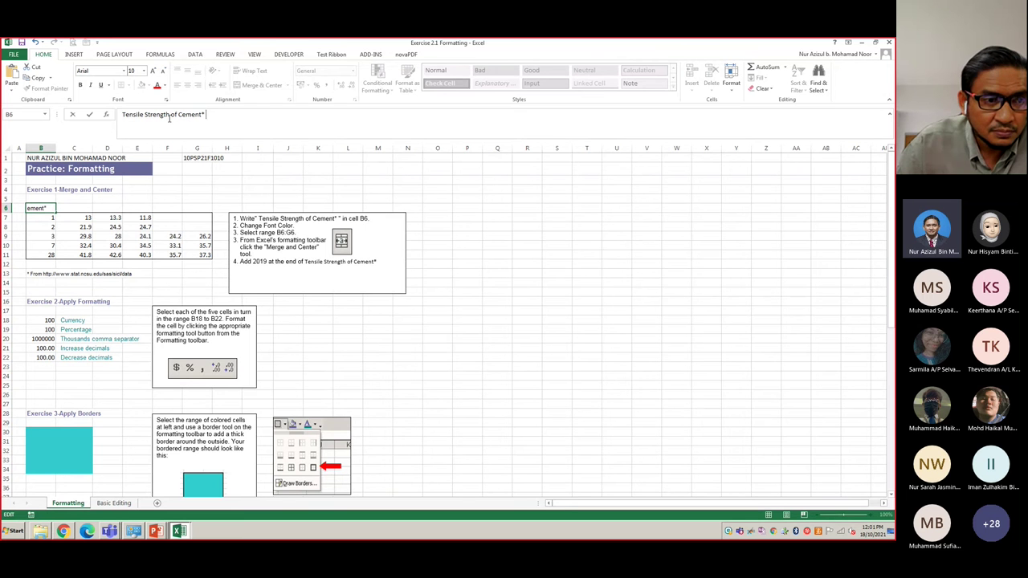
key(End)
key(BackSpace)
click(180, 192)
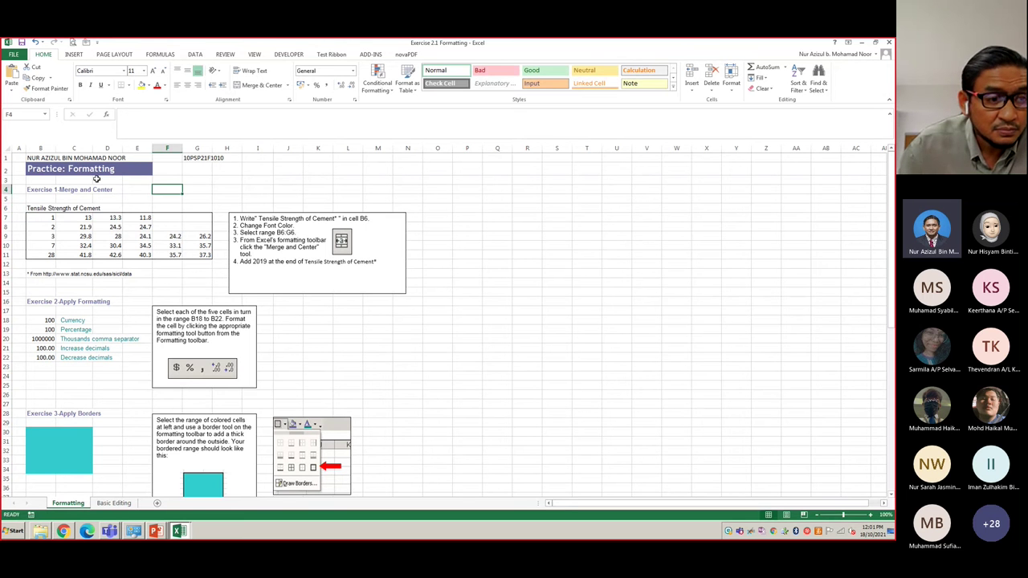
click(33, 206)
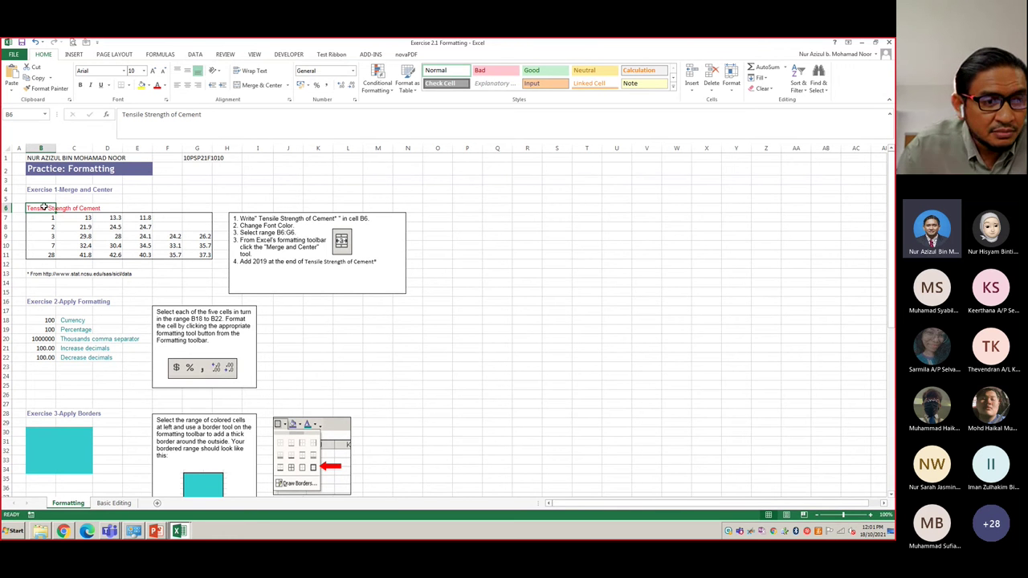
- Merge and center B6:G6, then append 2021 to the title text
drag(44, 206, 197, 207)
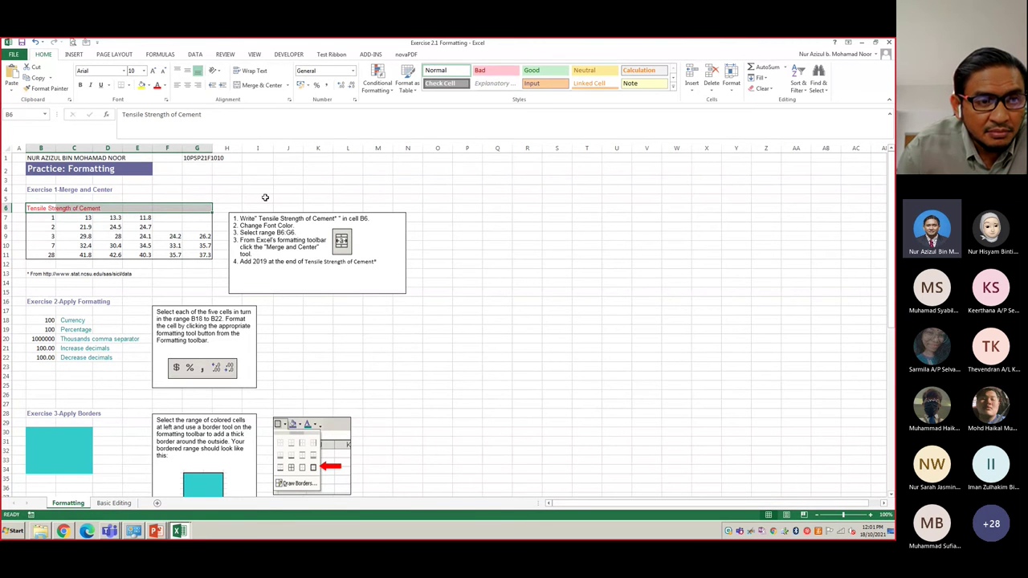
click(254, 85)
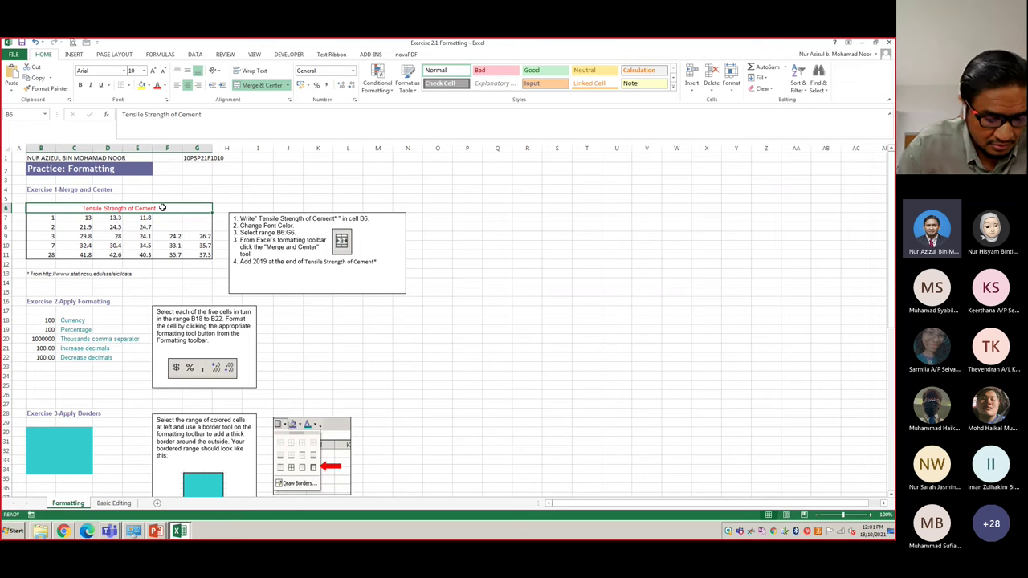
click(207, 114)
text(2021)
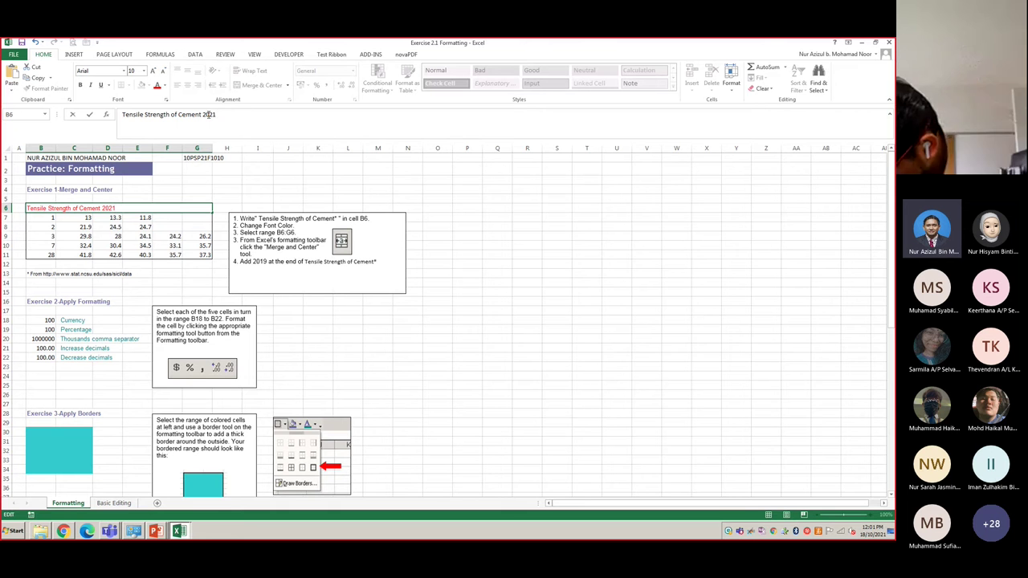
- Commit the edited B6 title and scroll around the Formatting sheet to review it
click(474, 321)
scroll(474, 322, up, 3)
scroll(474, 322, up, 4)
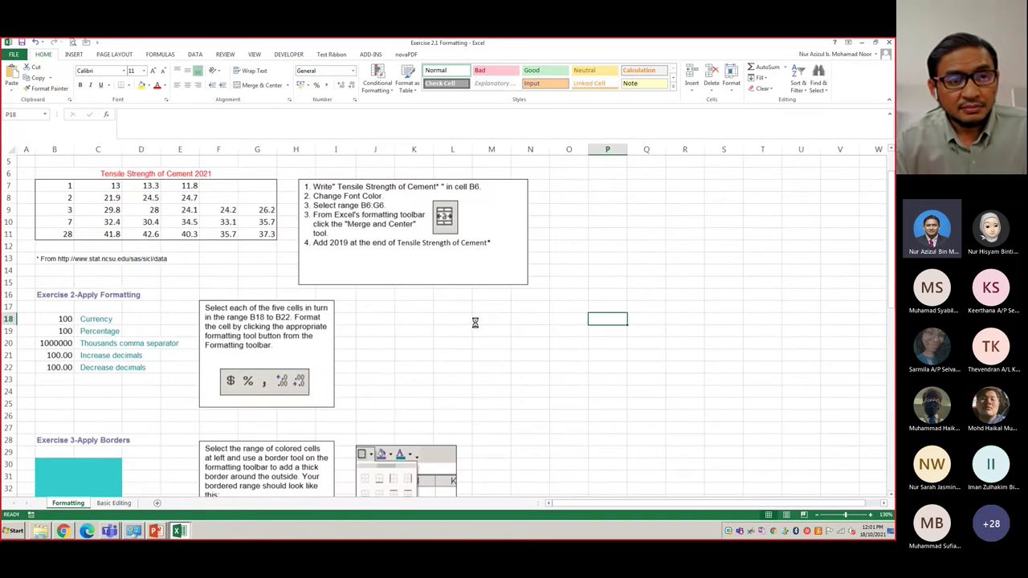
scroll(474, 322, down, 6)
scroll(474, 322, up, 2)
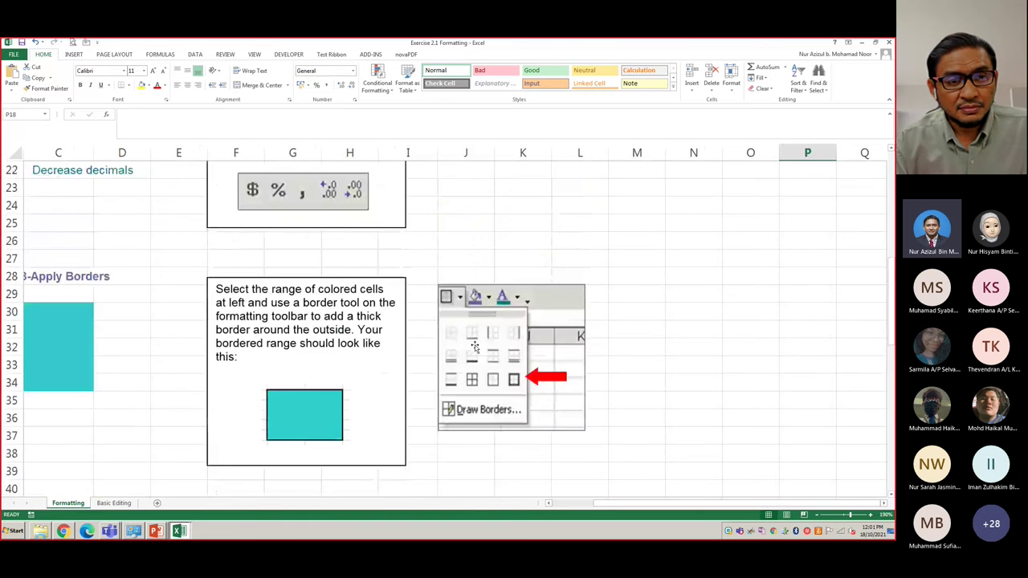
scroll(475, 337, down, 18)
scroll(474, 346, up, 20)
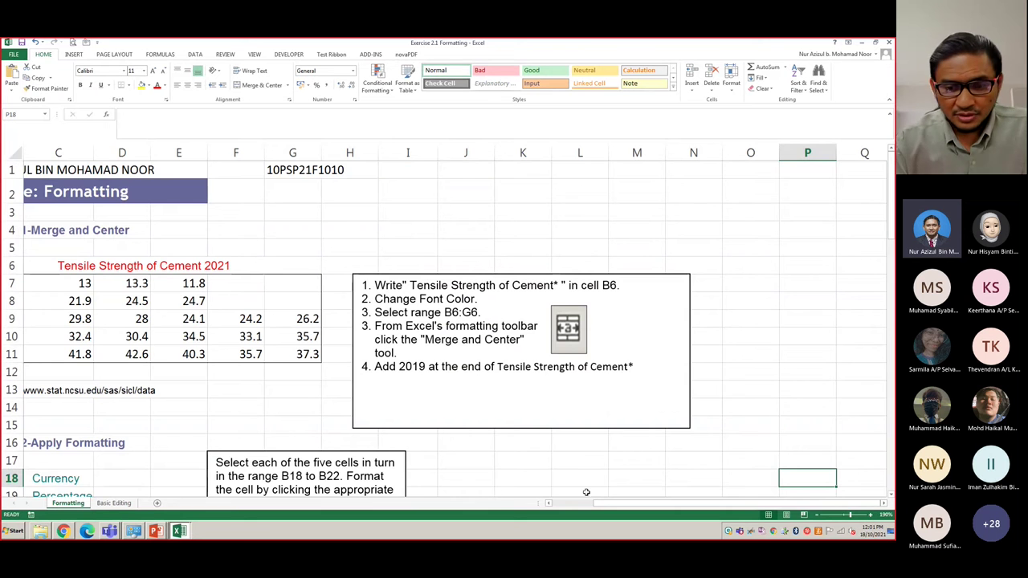
drag(600, 503, 562, 504)
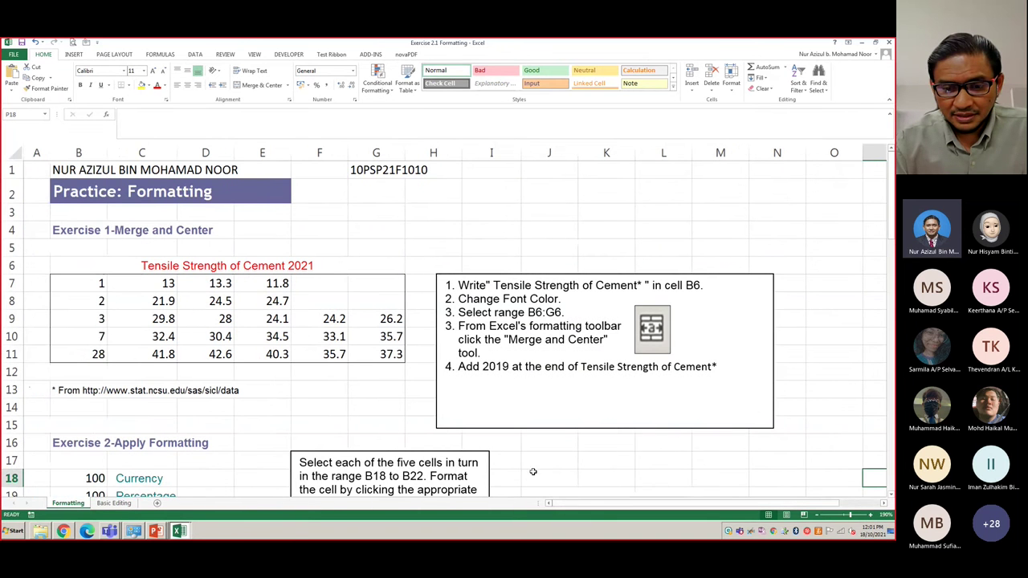
- Undo the merged title back to an empty B6 and select 'Tensile Strength of Cement' in the instructions
click(246, 266)
key(Delete)
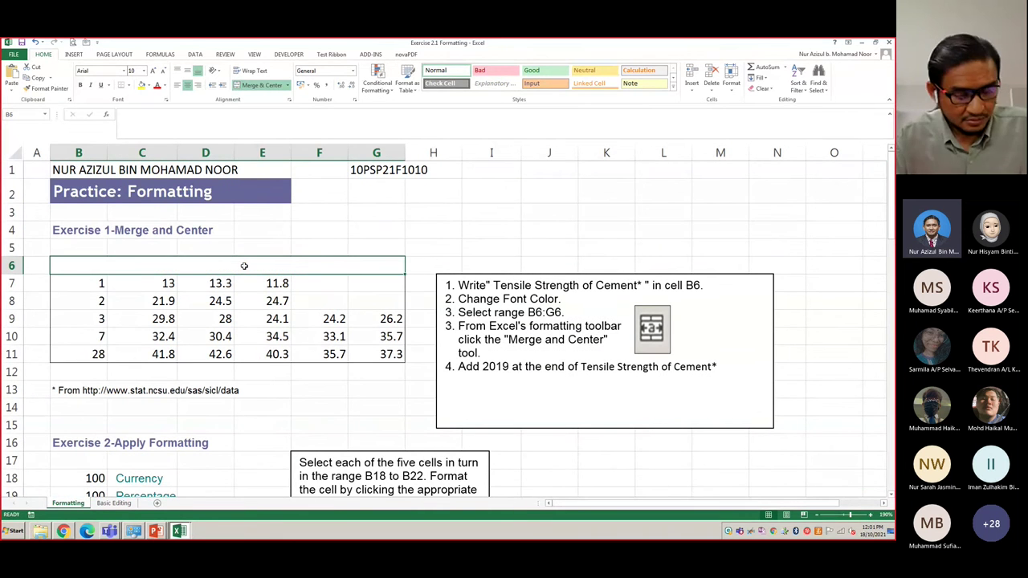
key(ctrl+z)
scroll(244, 268, down, 1)
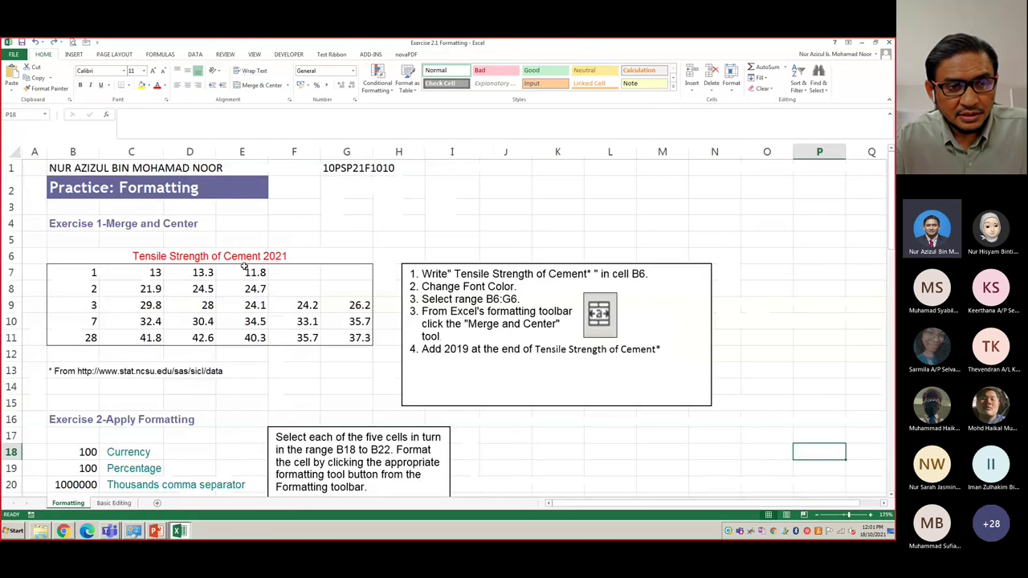
scroll(244, 267, down, 5)
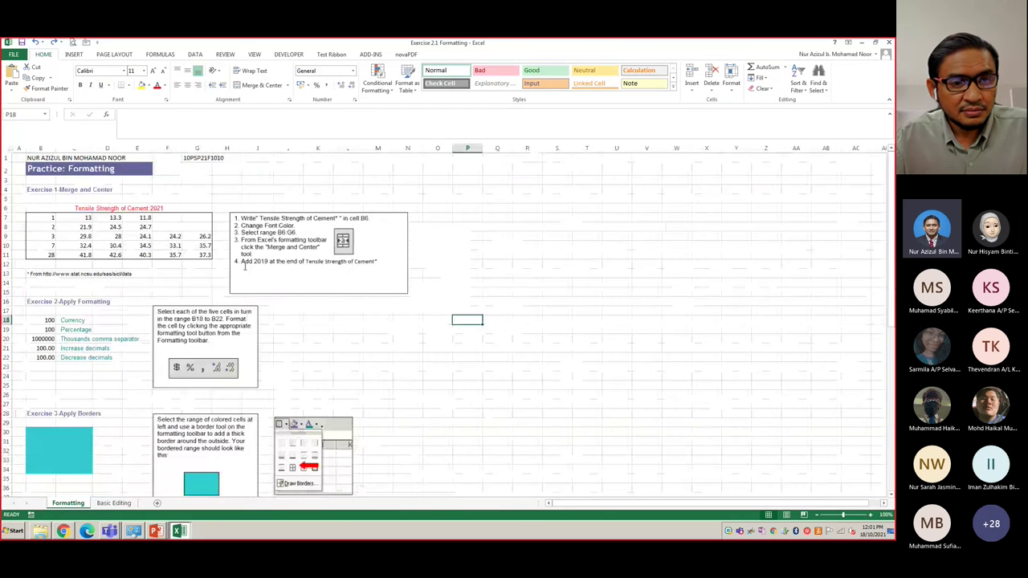
key(ctrl+z)
key(ctrl+z)
key(ctrl+z)
key(ctrl+z)
key(ctrl+z)
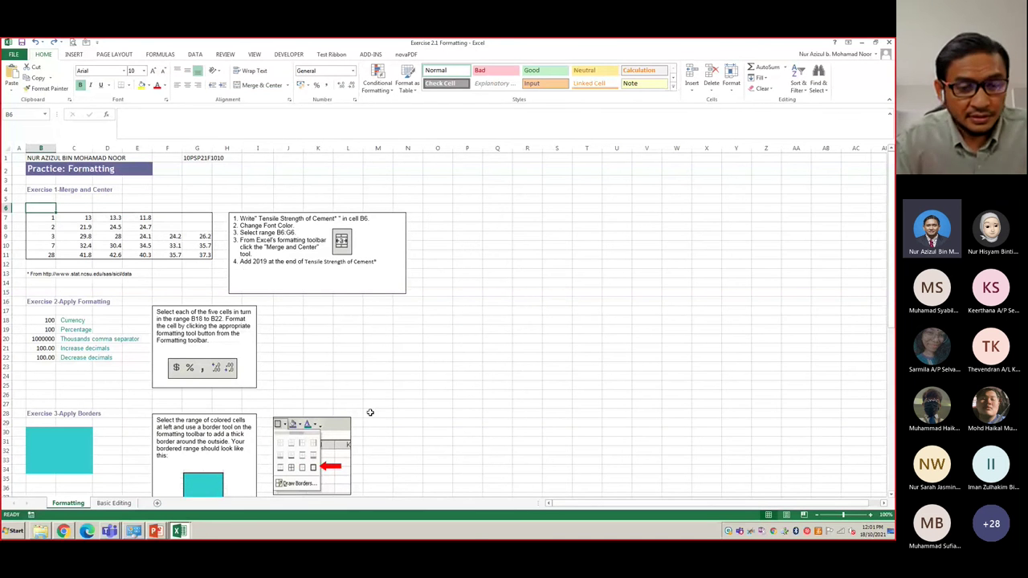
scroll(275, 392, up, 7)
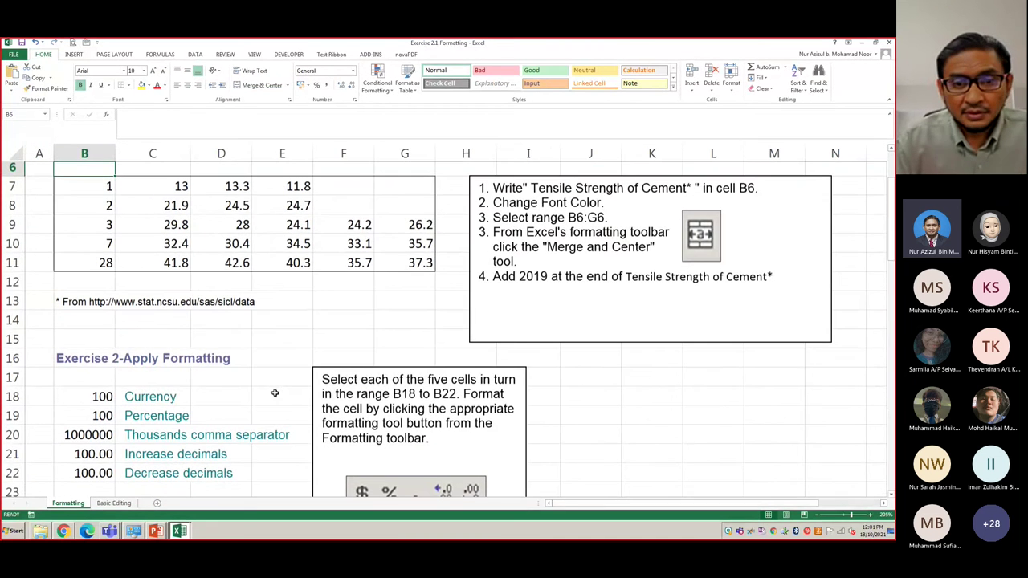
scroll(273, 392, up, 2)
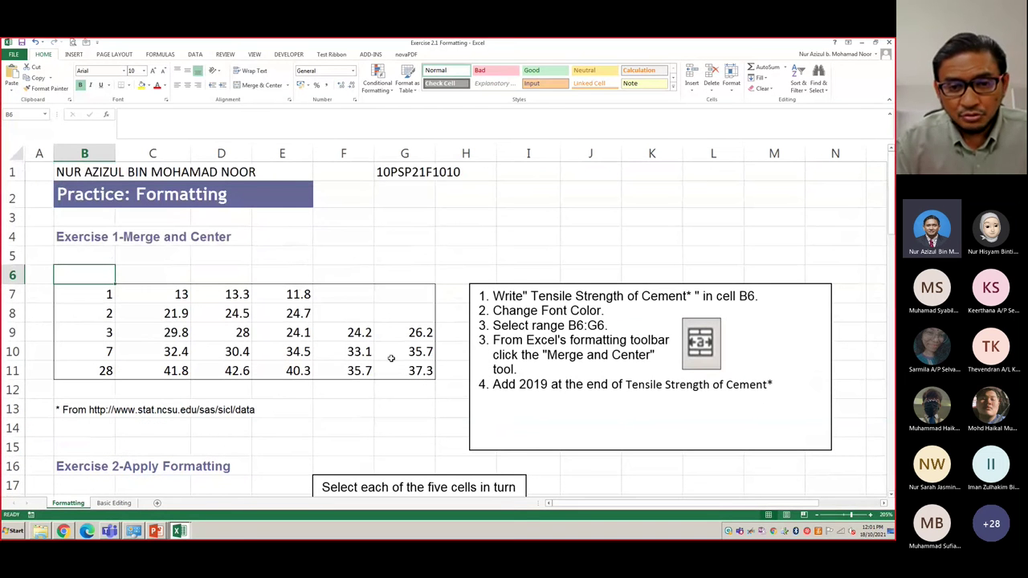
drag(531, 297, 687, 298)
key(ctrl+c)
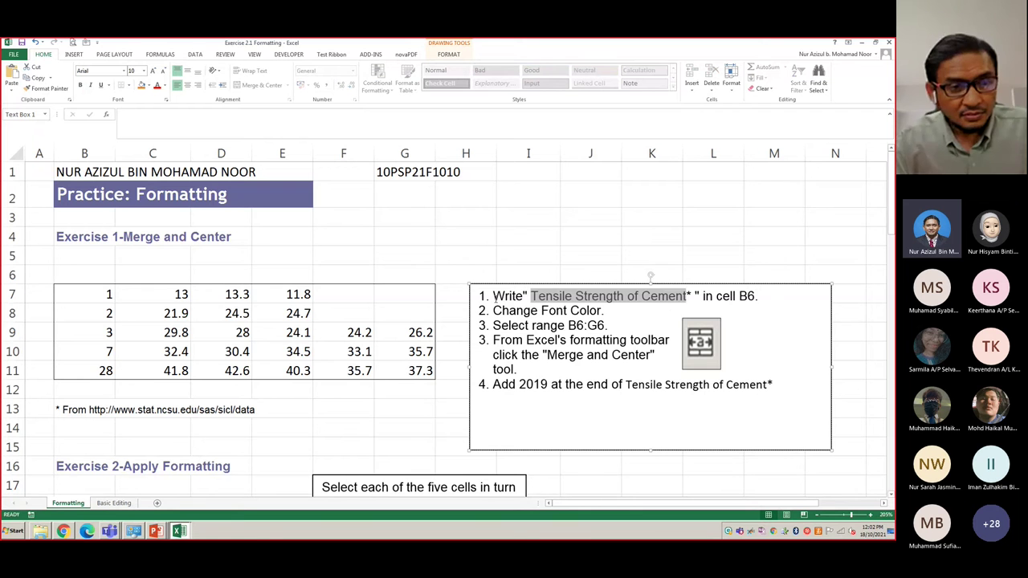
- Paste 'Tensile Strength of Cement' into B6, colour it red, and merge and centre B6:G6
click(88, 271)
key(ctrl+v)
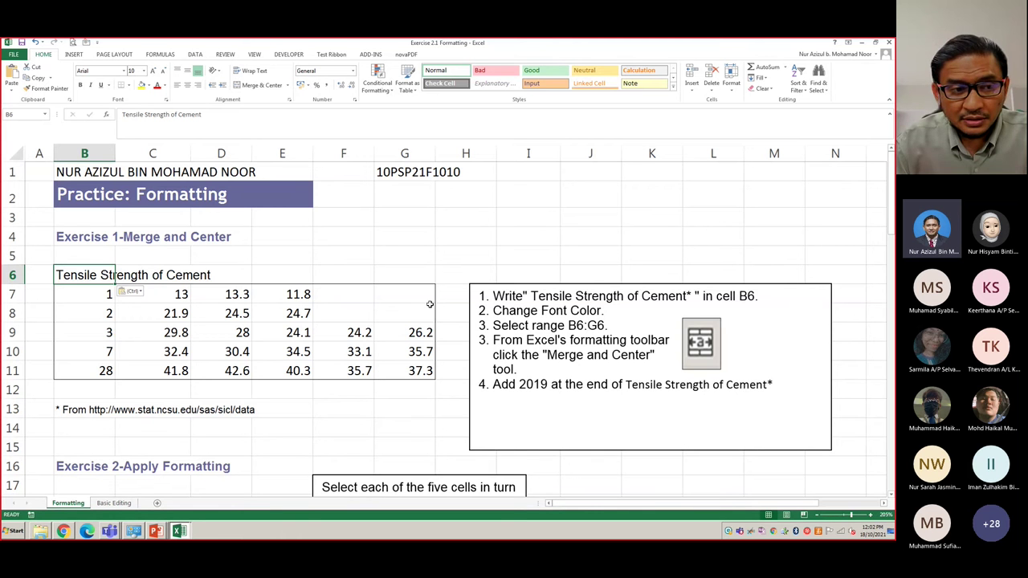
click(157, 85)
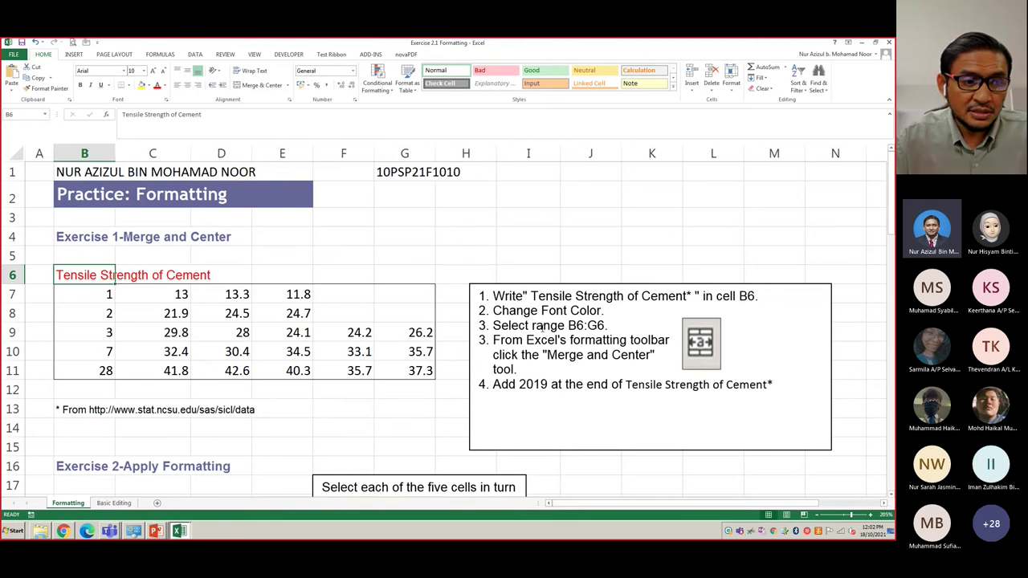
key(shift+Right)
key(shift+Right)
key(shift+Right)
key(shift+Right)
key(shift+Right)
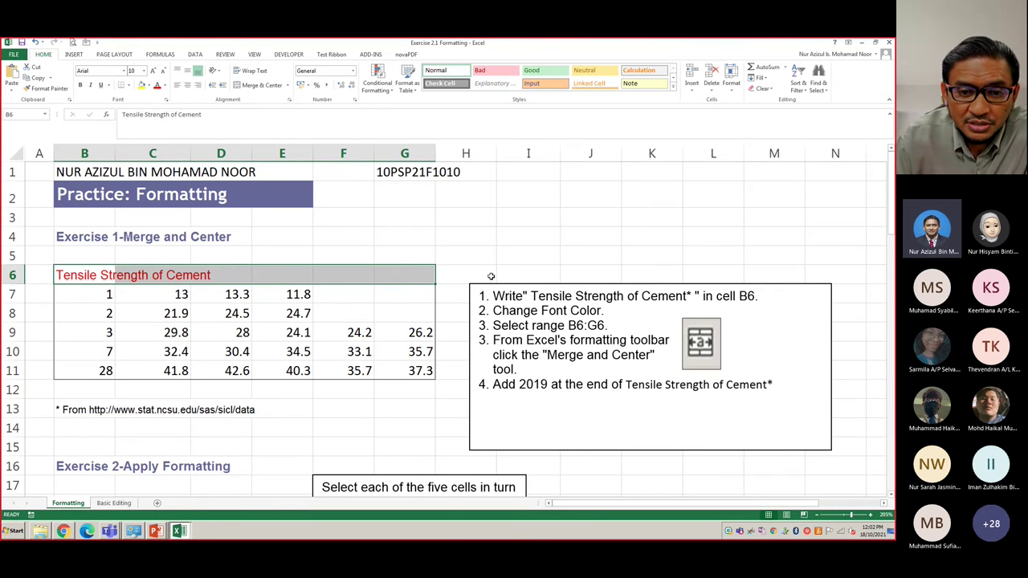
click(260, 85)
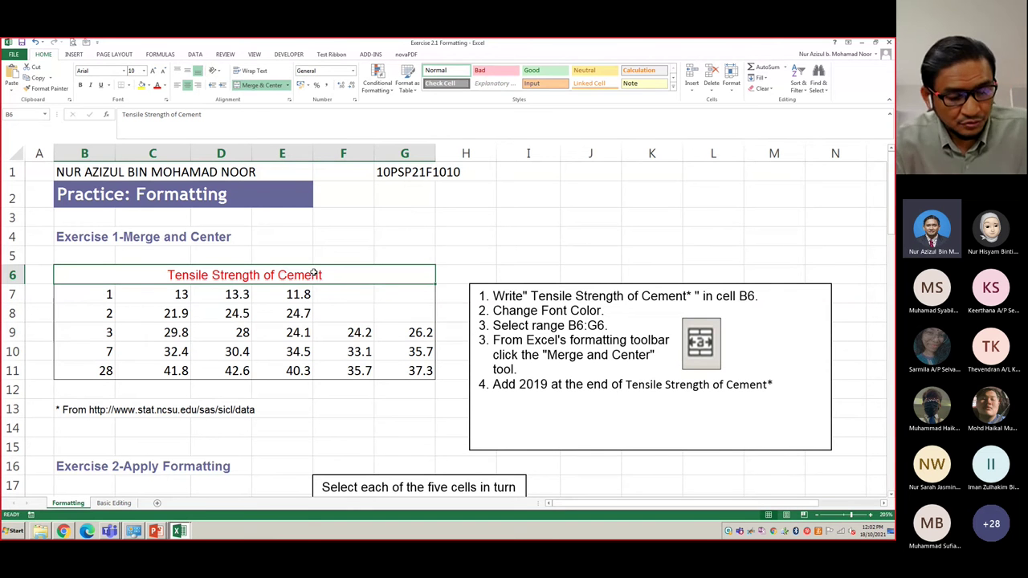
- Append ' 2021' to the merged title so it reads 'Tensile Strength of Cement 2021'
key(F2)
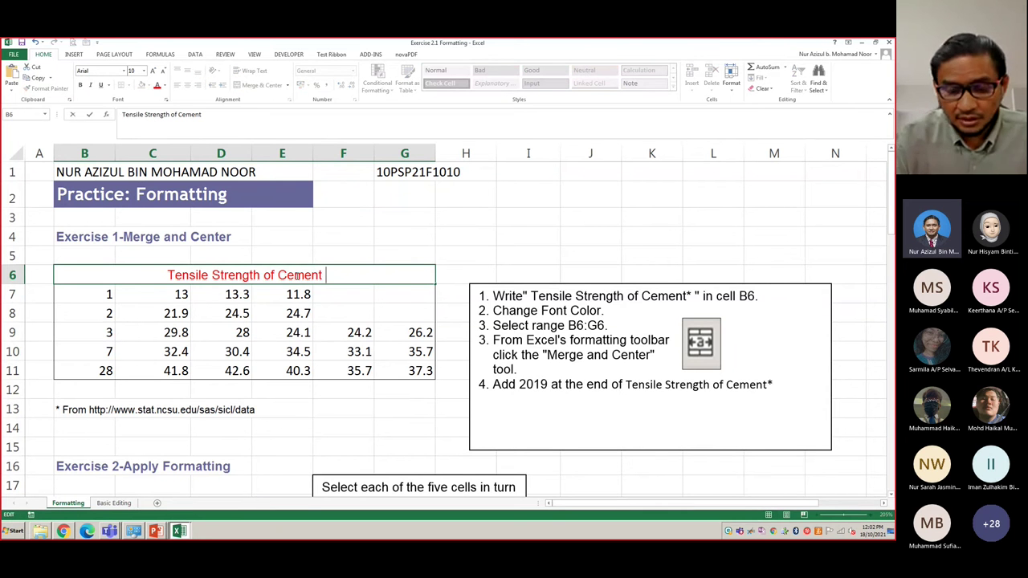
text(2021)
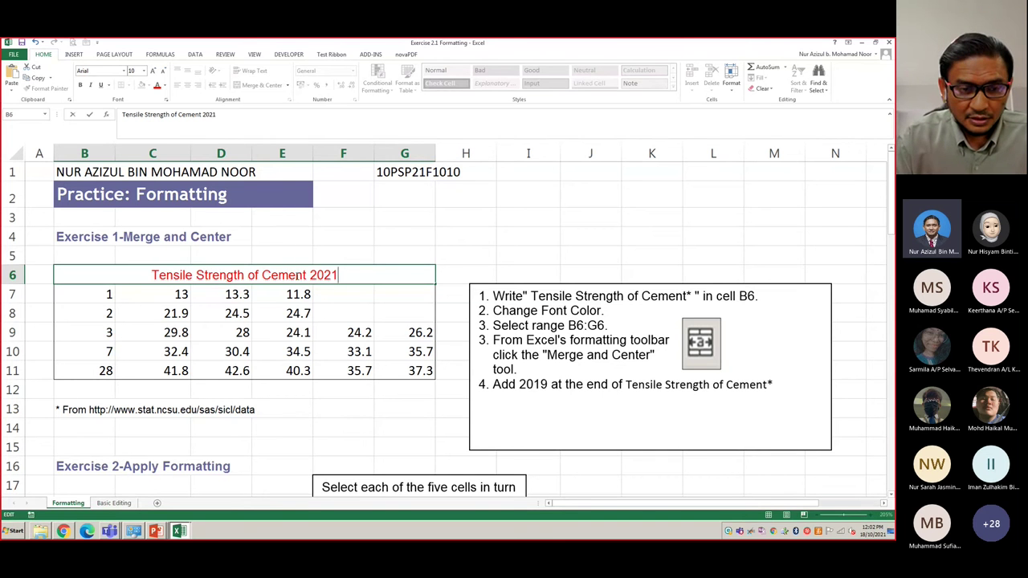
key(BackSpace)
key(BackSpace)
key(BackSpace)
key(BackSpace)
key(BackSpace)
click(507, 233)
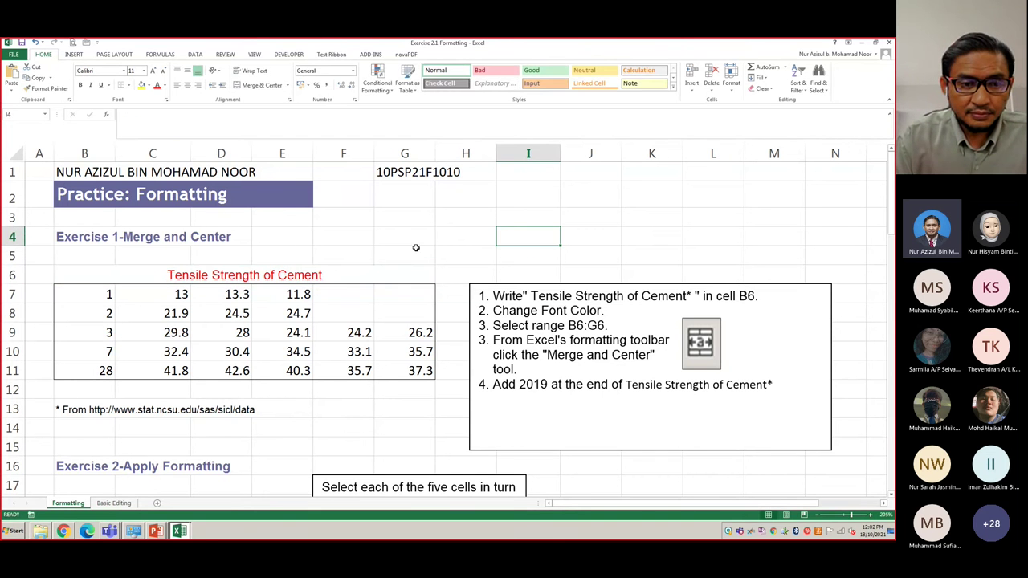
click(346, 270)
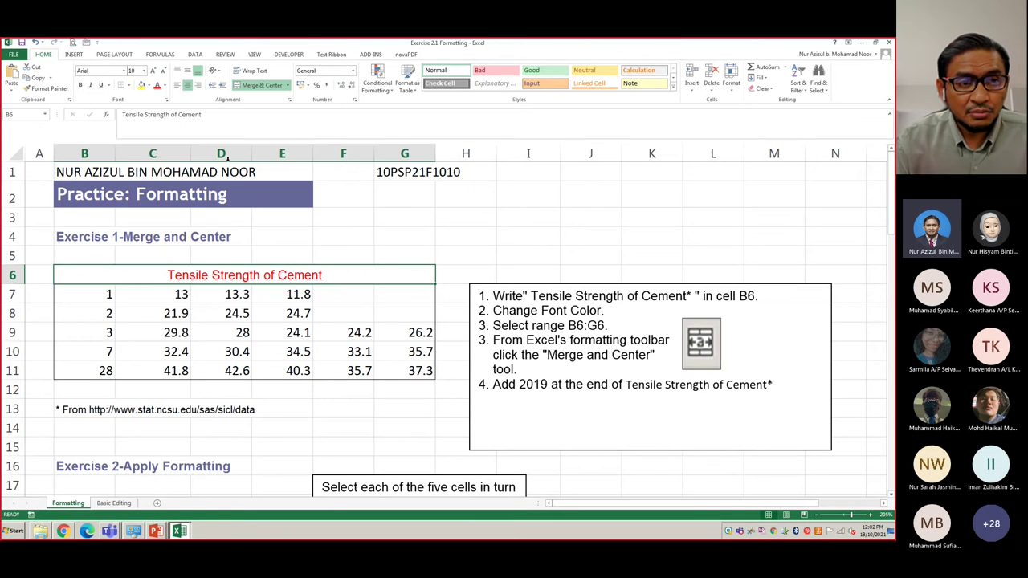
click(226, 112)
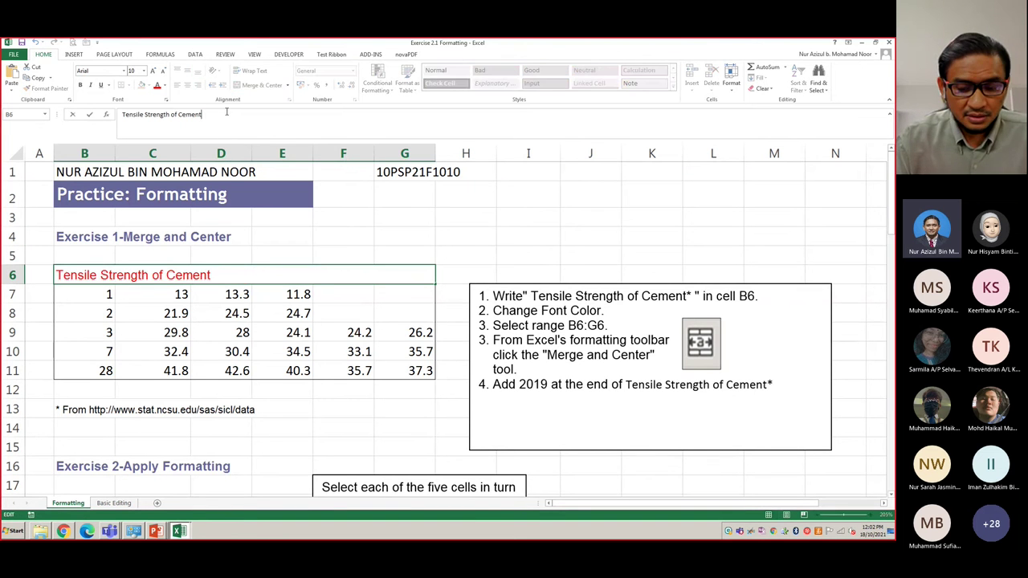
text(2021)
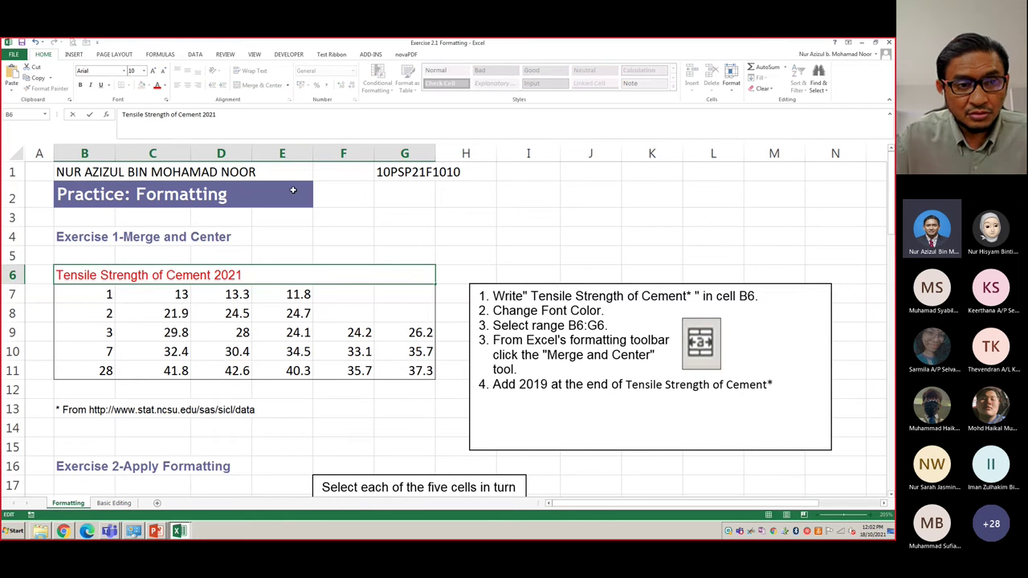
click(293, 191)
click(442, 231)
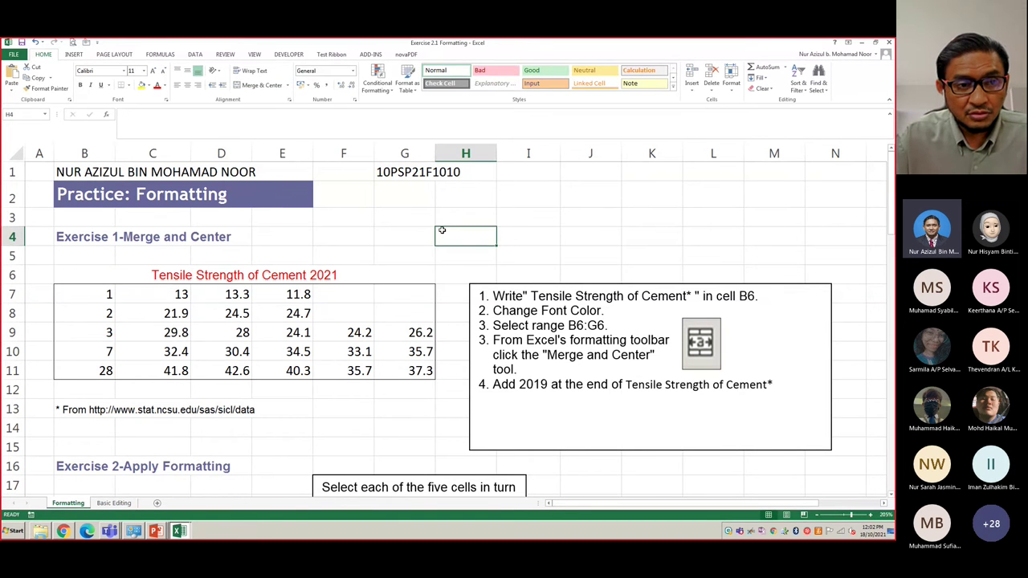
- Give the B18 Currency sample the Accounting format, showing RM 100.00
scroll(441, 231, down, 4)
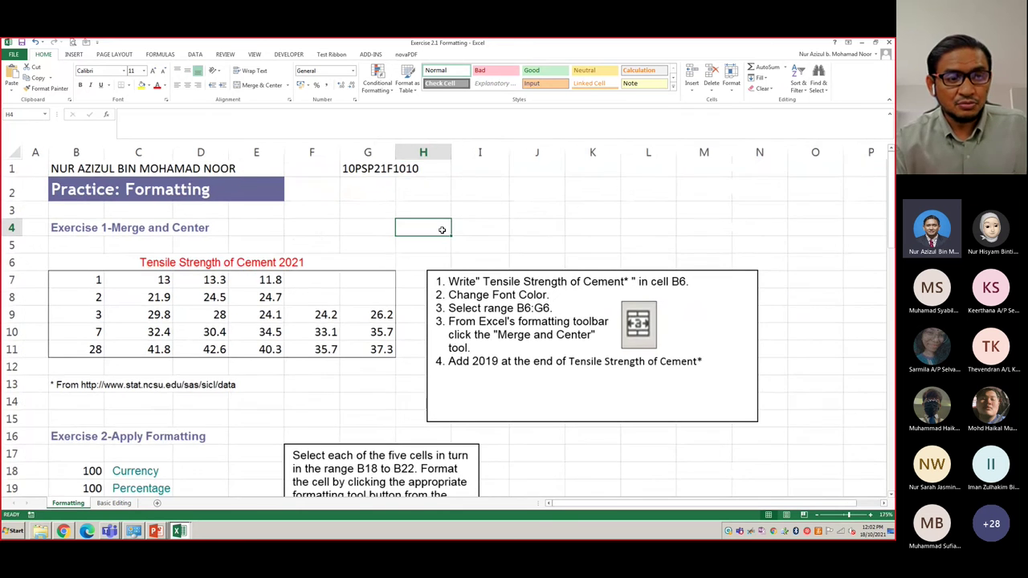
scroll(323, 227, down, 3)
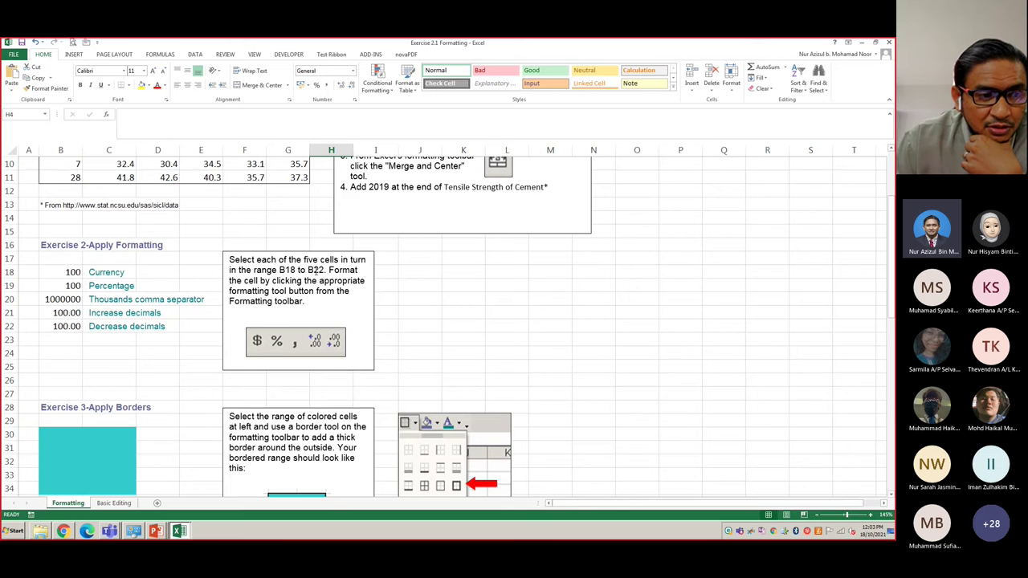
click(71, 271)
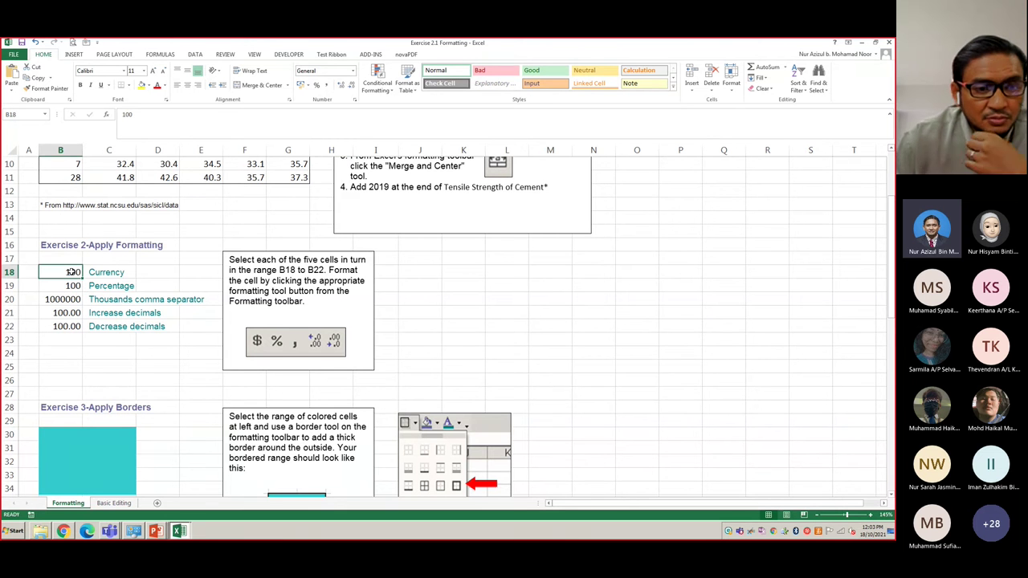
key(shift+Down)
key(shift+Down)
key(shift+Down)
key(shift+Down)
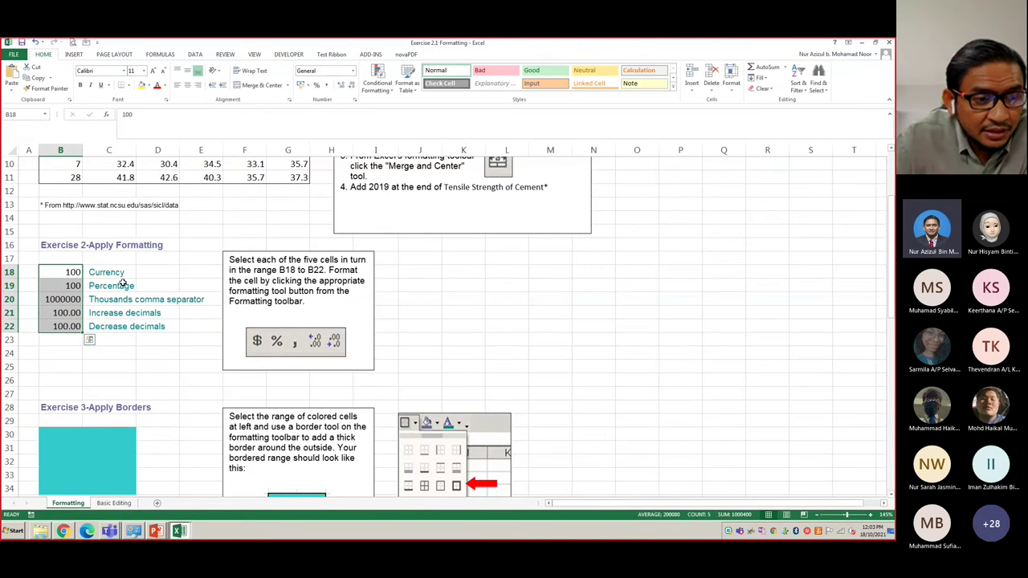
click(70, 272)
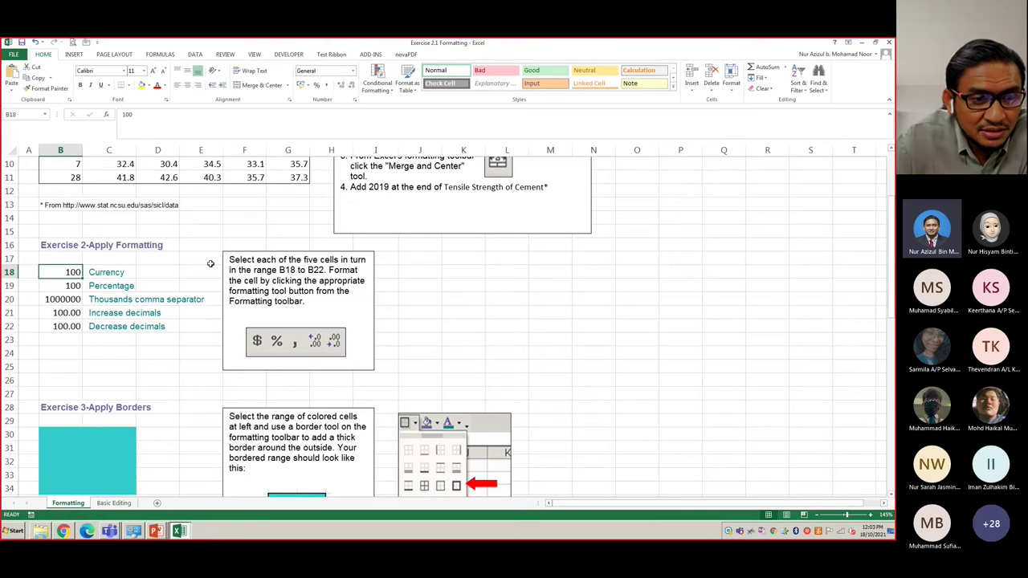
double_click(257, 259)
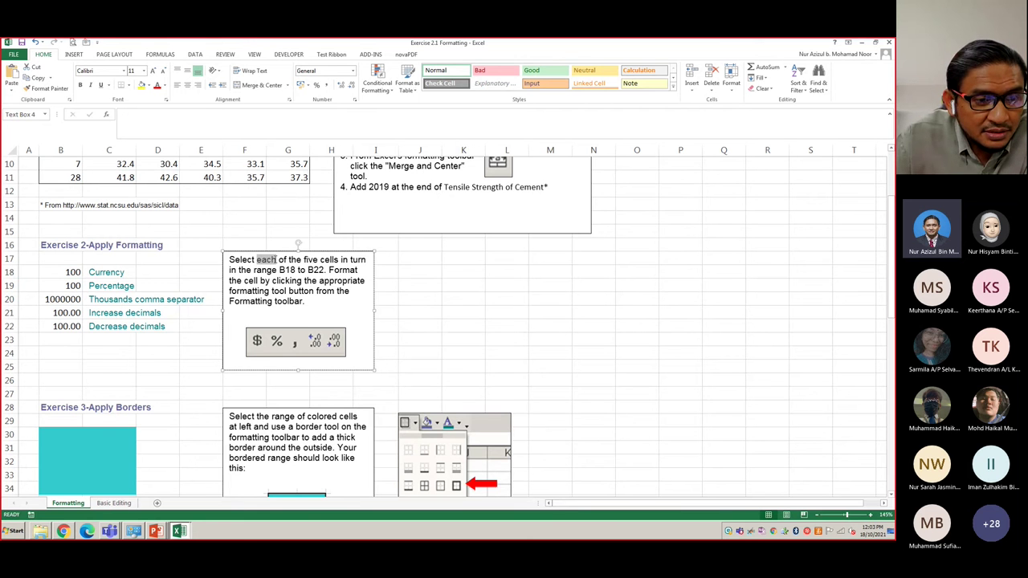
click(72, 272)
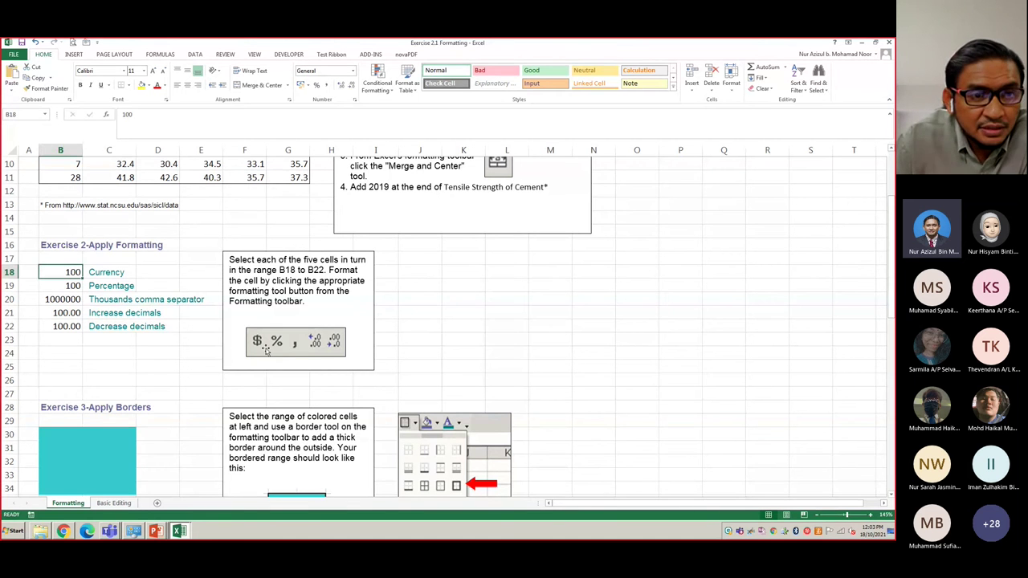
click(302, 85)
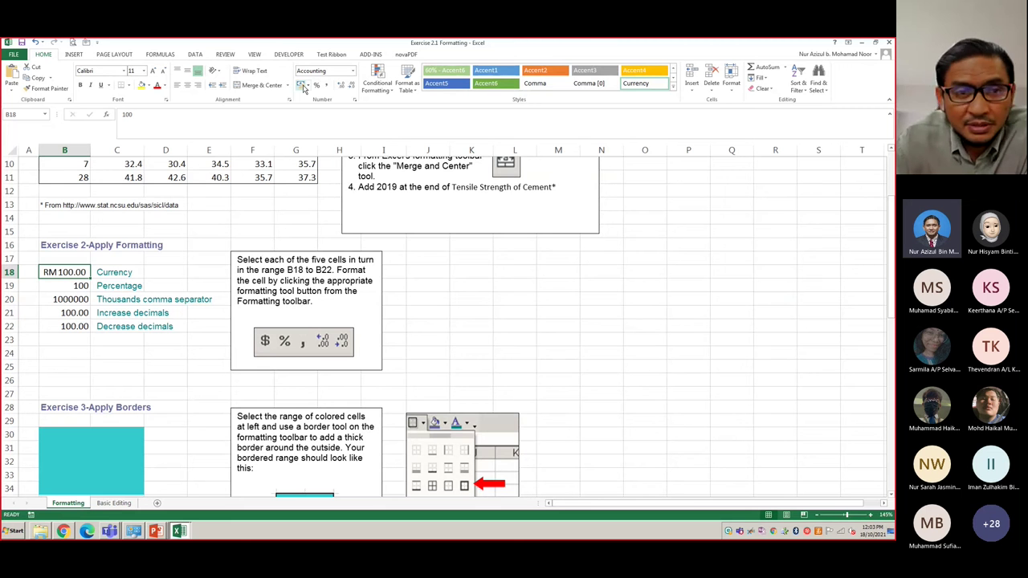
click(309, 86)
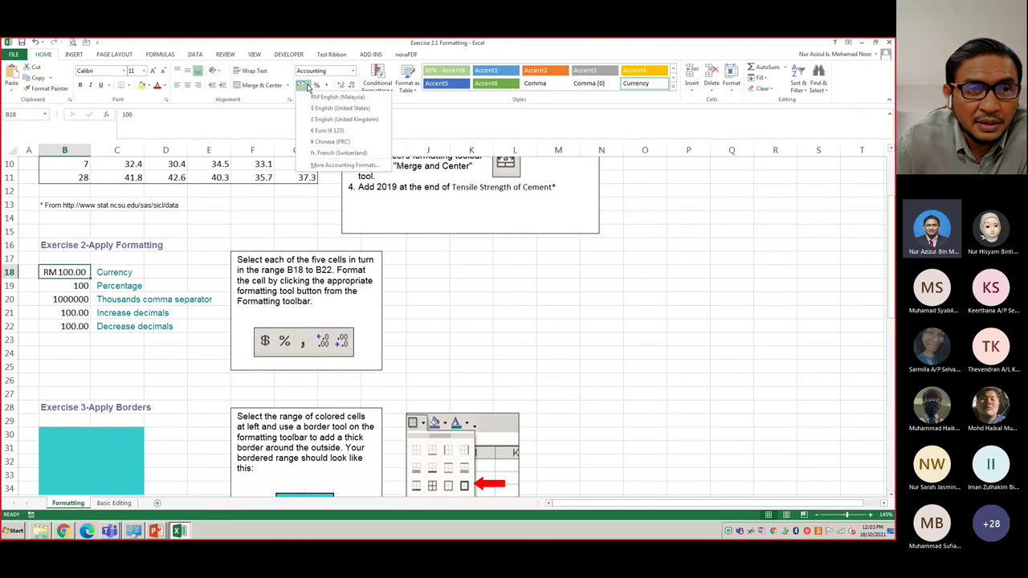
click(446, 274)
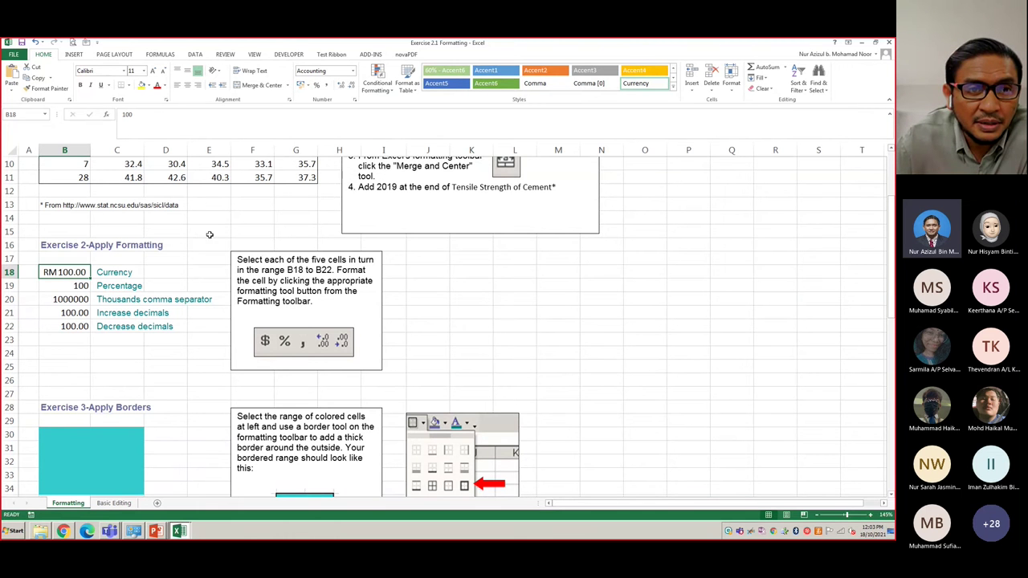
- Apply Percent Style to B19, Comma Style to B20, Increase Decimal to B21, Decrease Decimal to B22
click(76, 286)
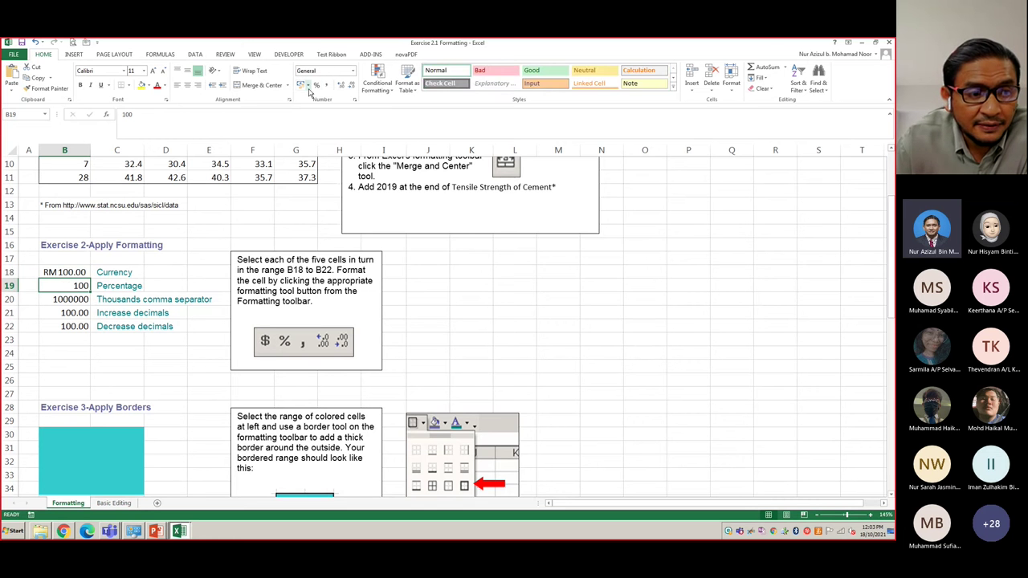
click(317, 86)
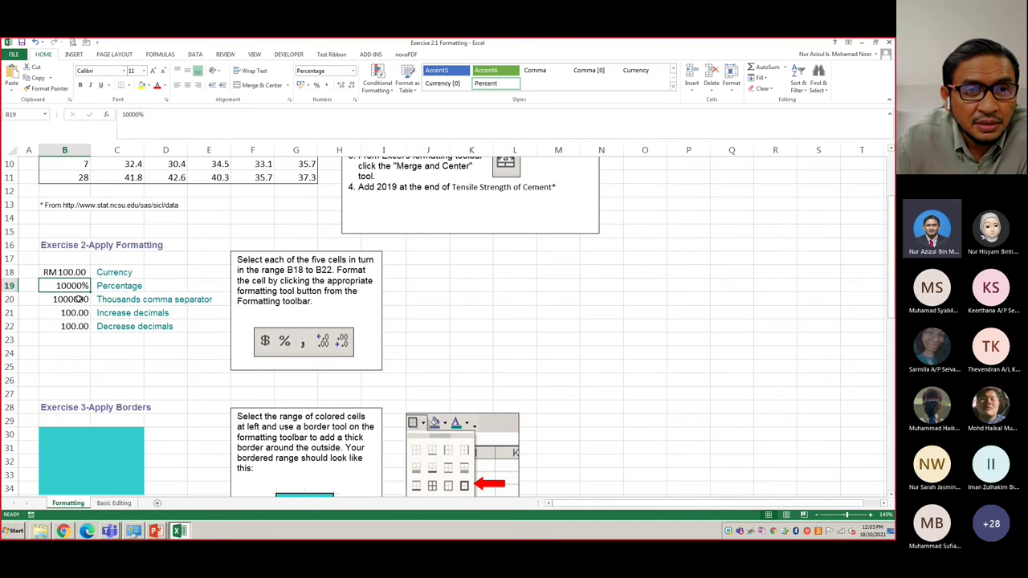
click(78, 298)
click(328, 86)
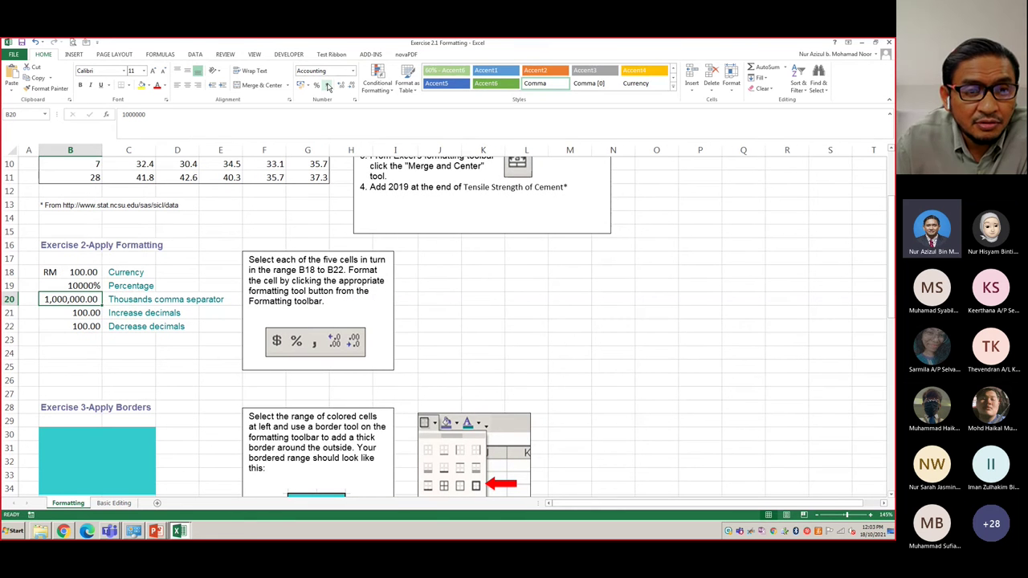
click(91, 313)
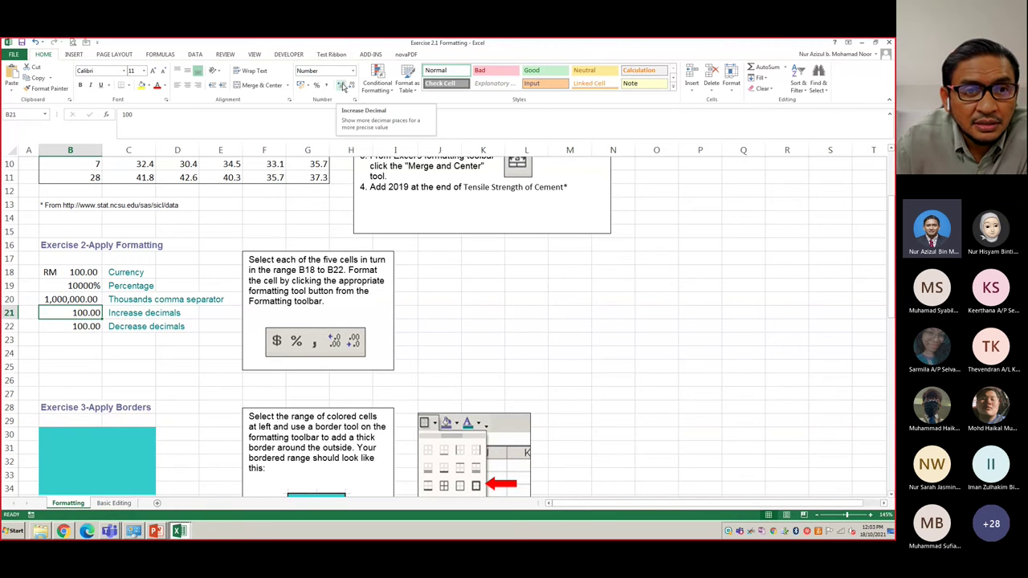
click(341, 86)
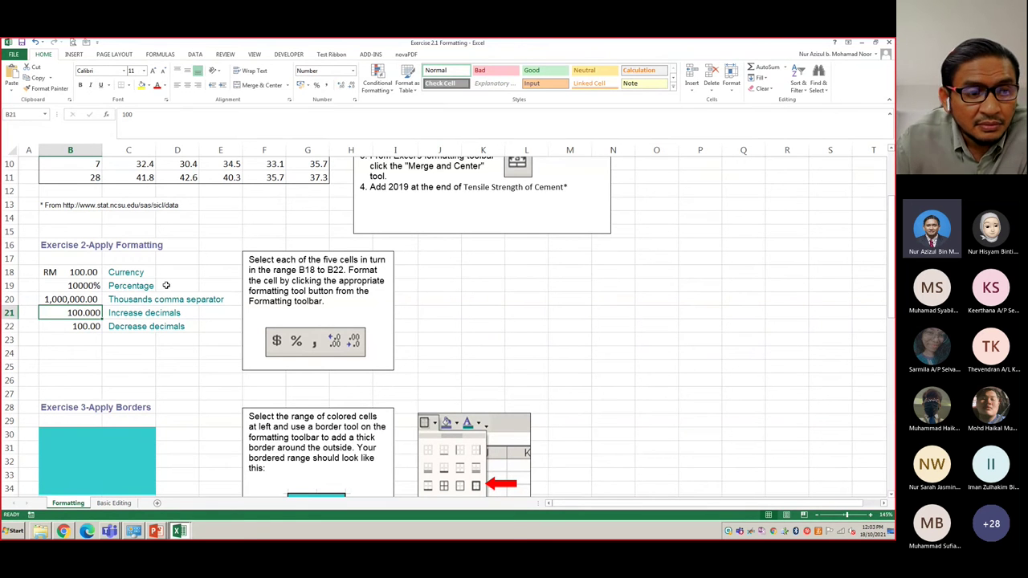
click(91, 326)
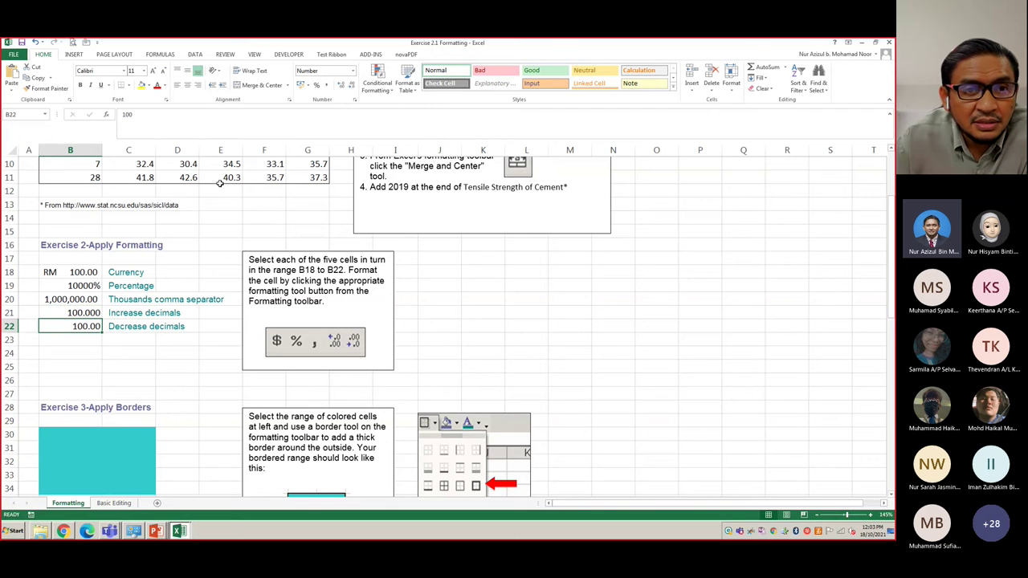
click(349, 89)
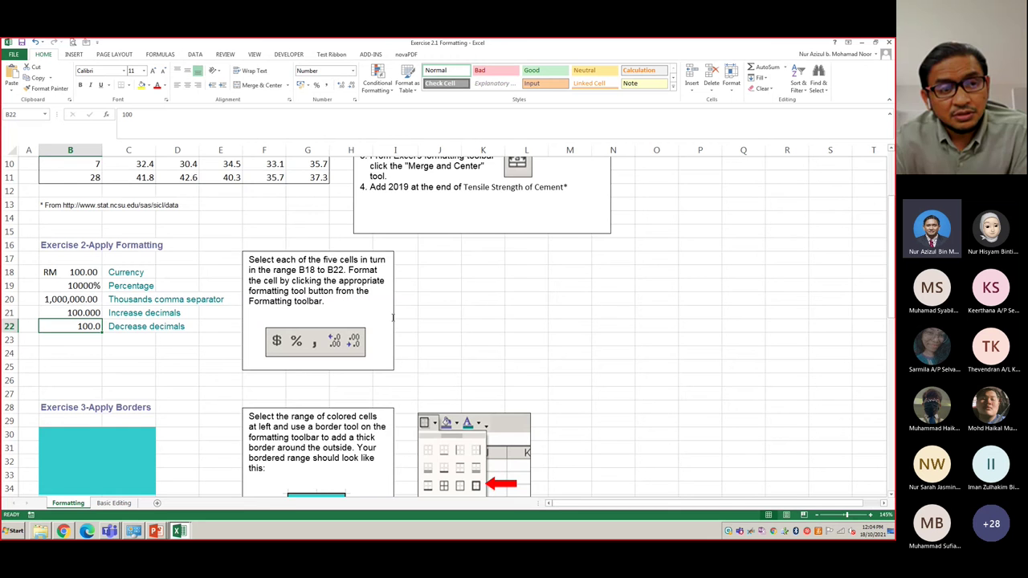
- Put a Thick Box Border around the cyan range B30:C34 under Exercise 3
scroll(393, 317, down, 4)
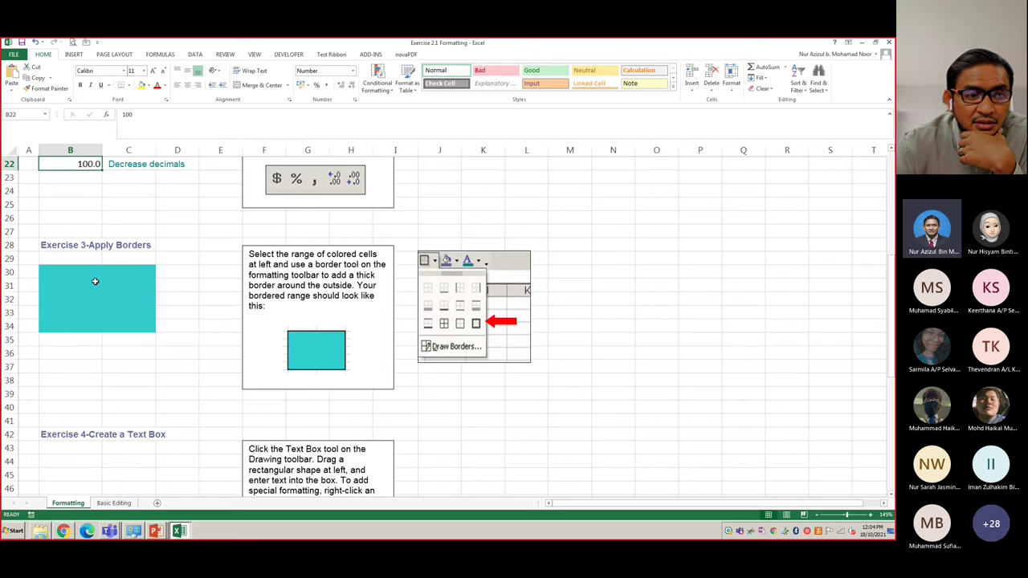
drag(95, 277, 120, 324)
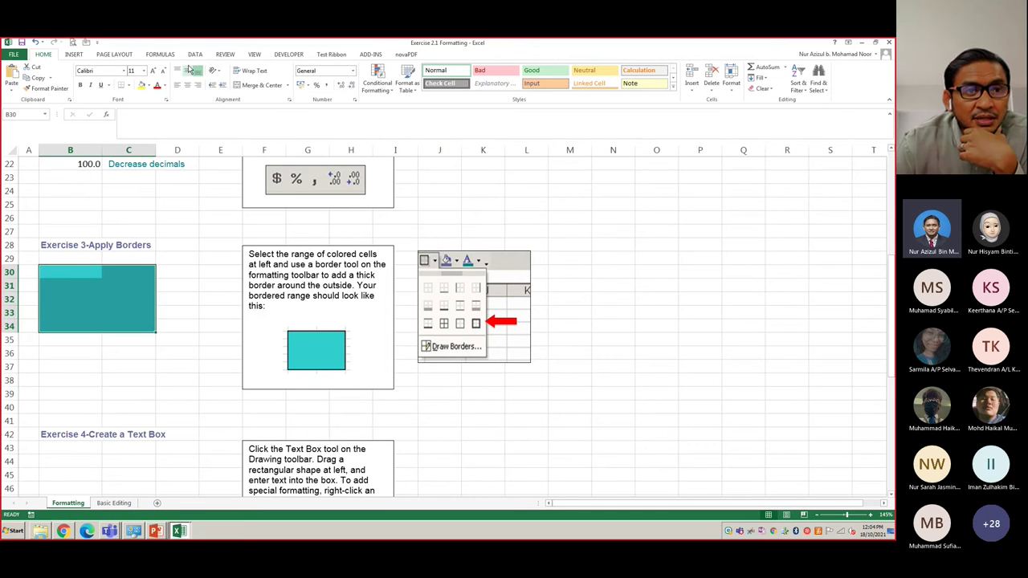
click(130, 85)
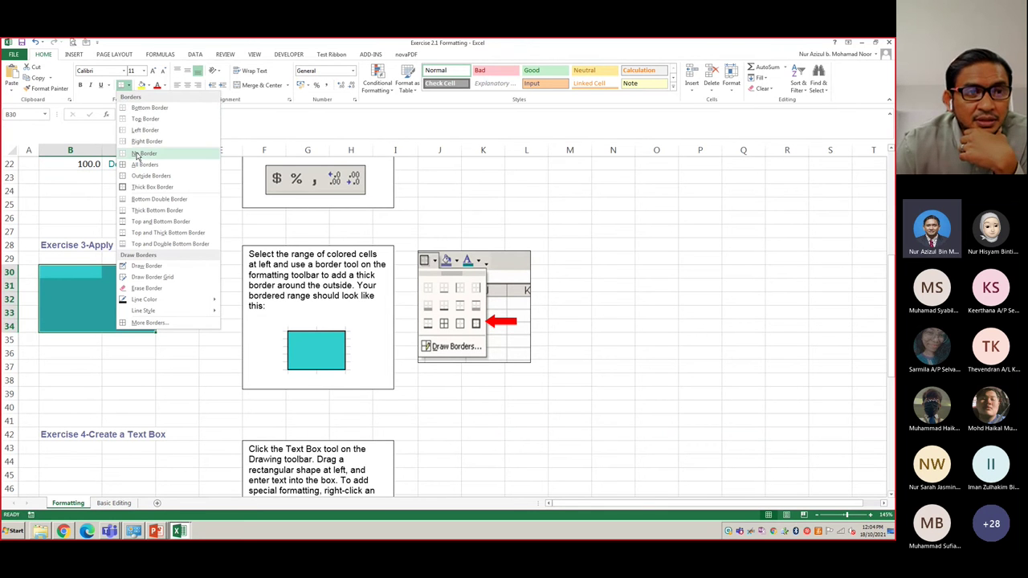
click(140, 187)
click(186, 259)
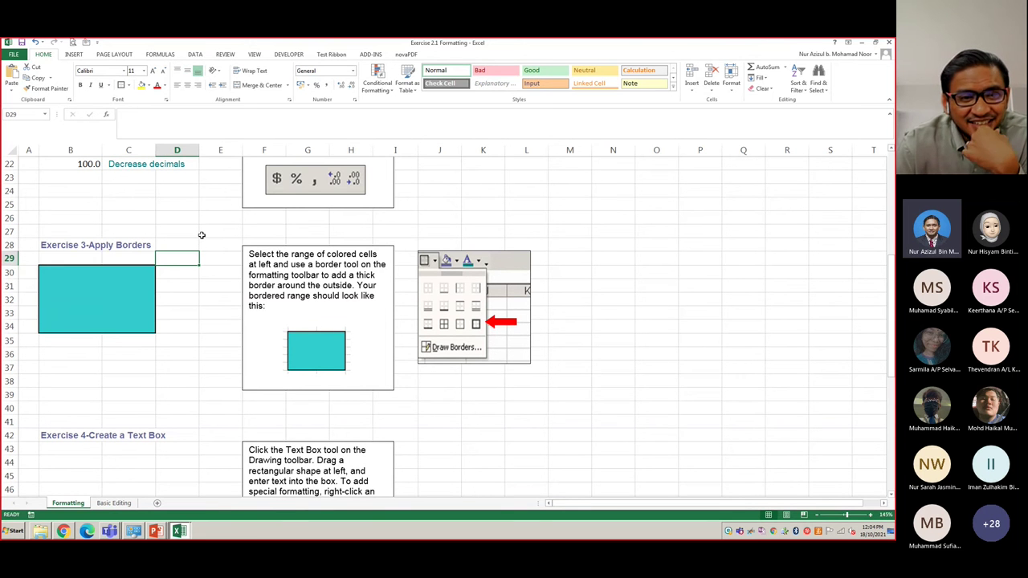
scroll(200, 237, down, 3)
scroll(201, 234, down, 2)
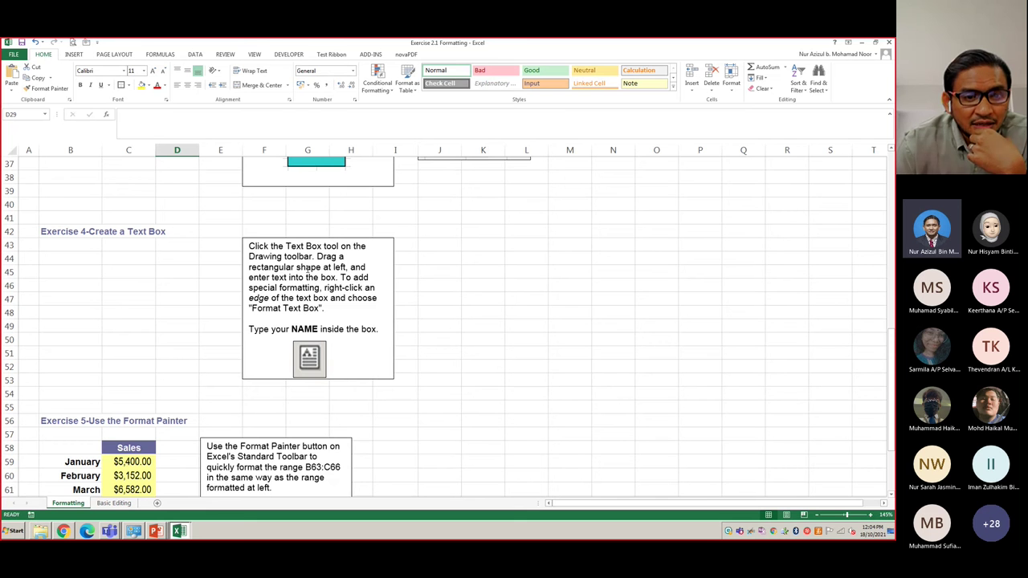
- Show the Insert ribbon and scroll down to the Exercise 5 Format Painter Sales table
click(74, 54)
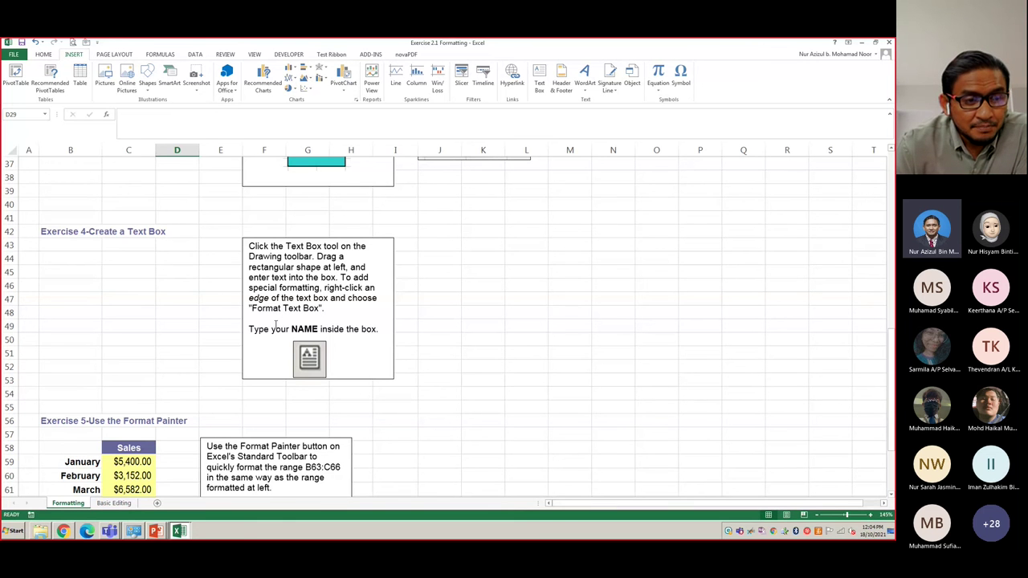
scroll(276, 324, down, 5)
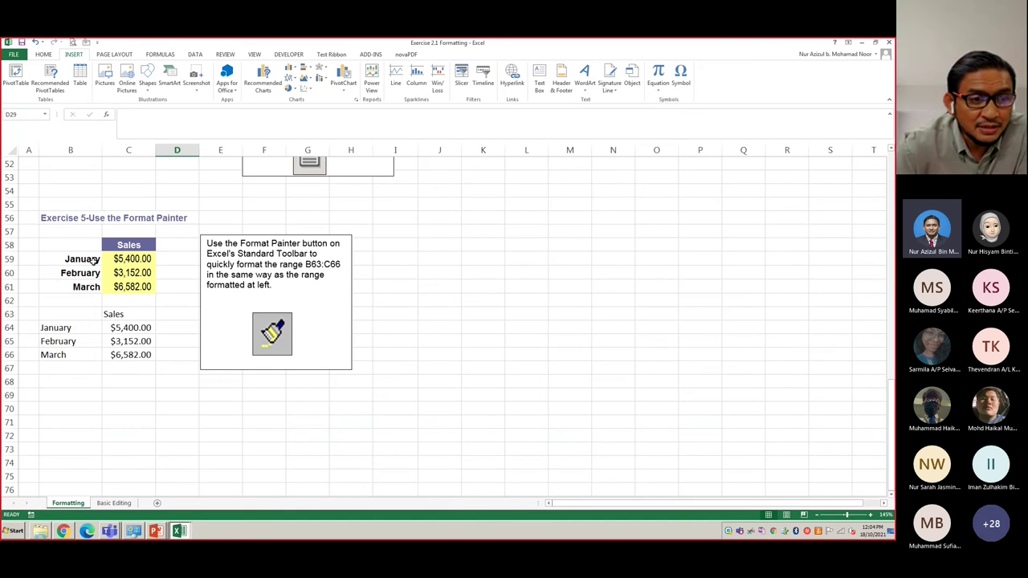
- Format-paint the month labels from B59:B61 onto B64:B66
drag(89, 261, 89, 288)
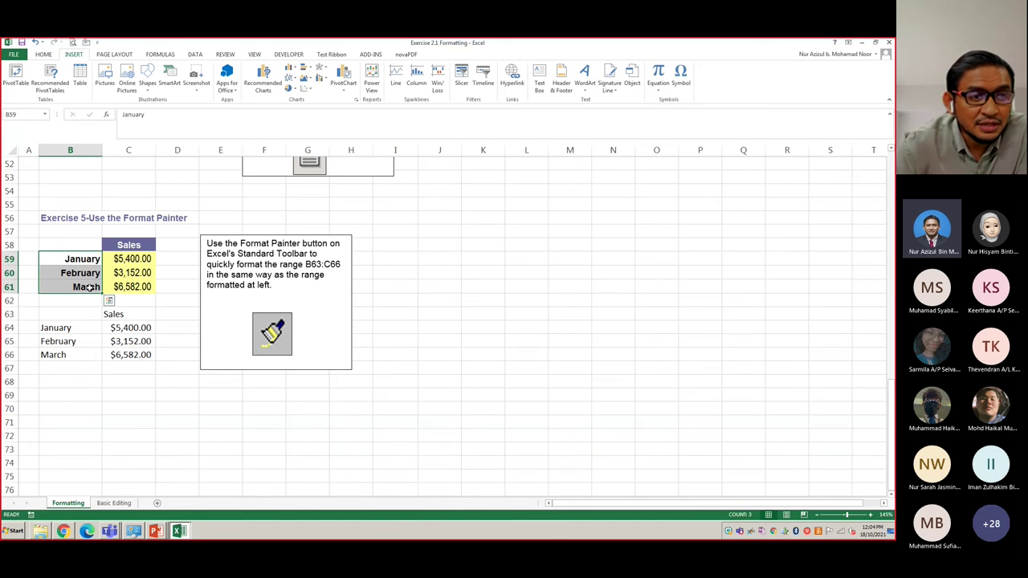
click(43, 55)
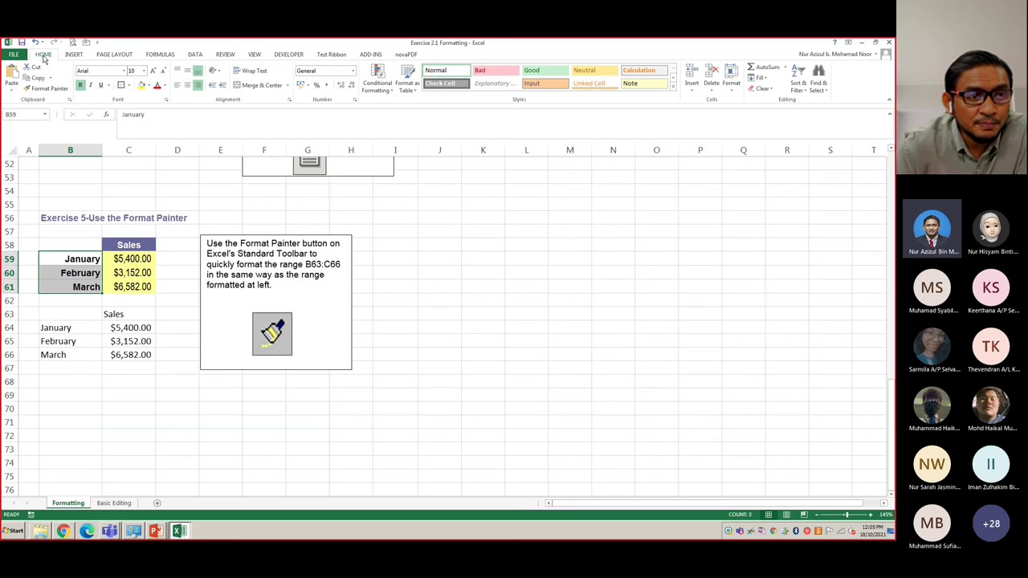
click(44, 88)
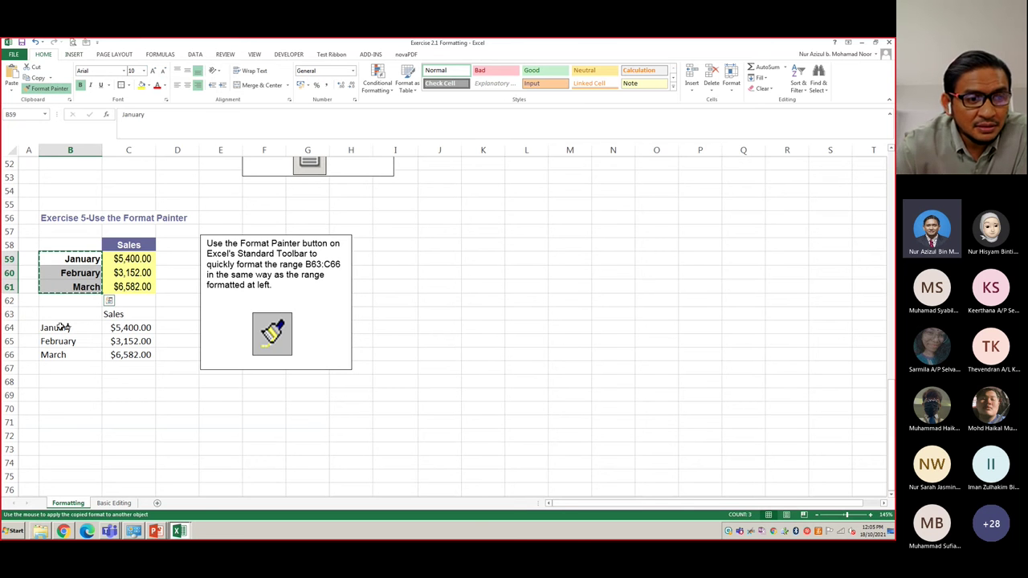
drag(61, 328, 58, 357)
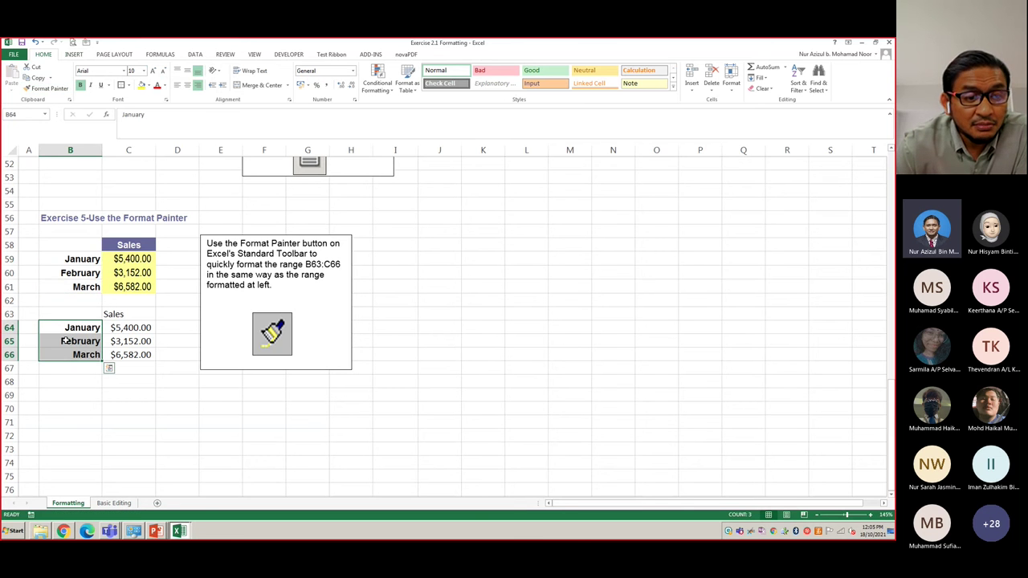
click(141, 401)
click(79, 260)
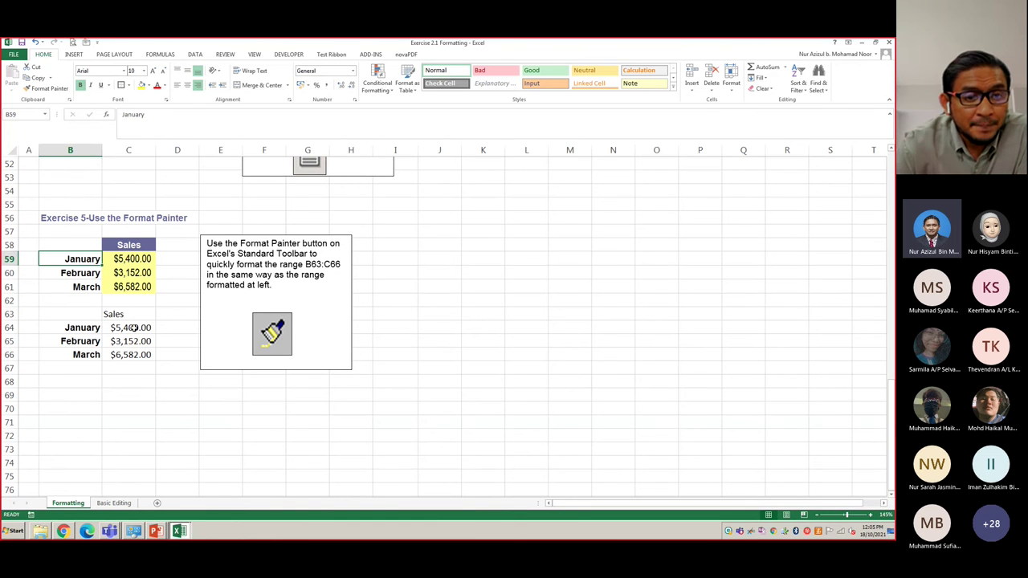
- Format-paint the Sales column from C58:C61 onto C63:C66
drag(138, 246, 142, 287)
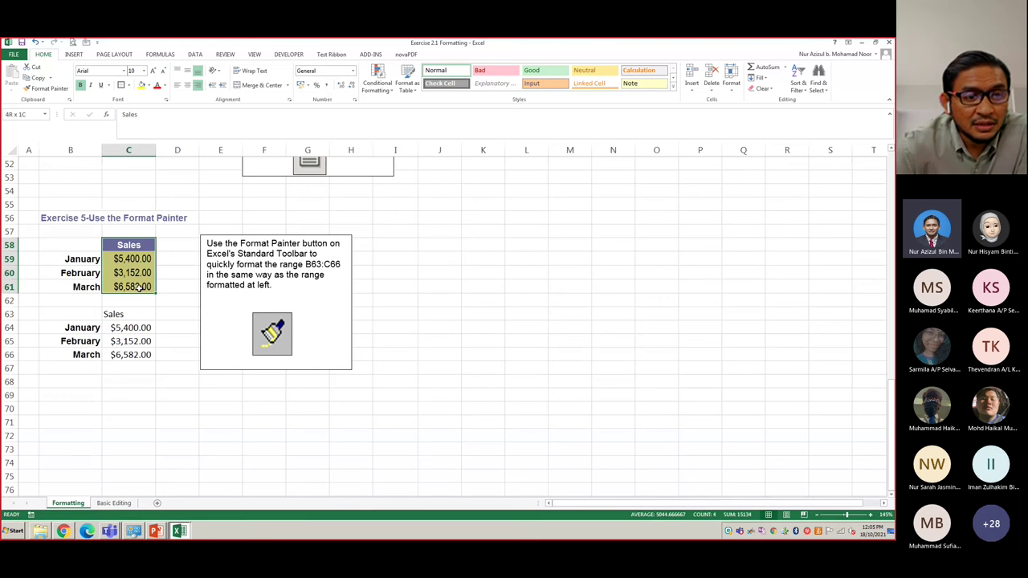
click(44, 88)
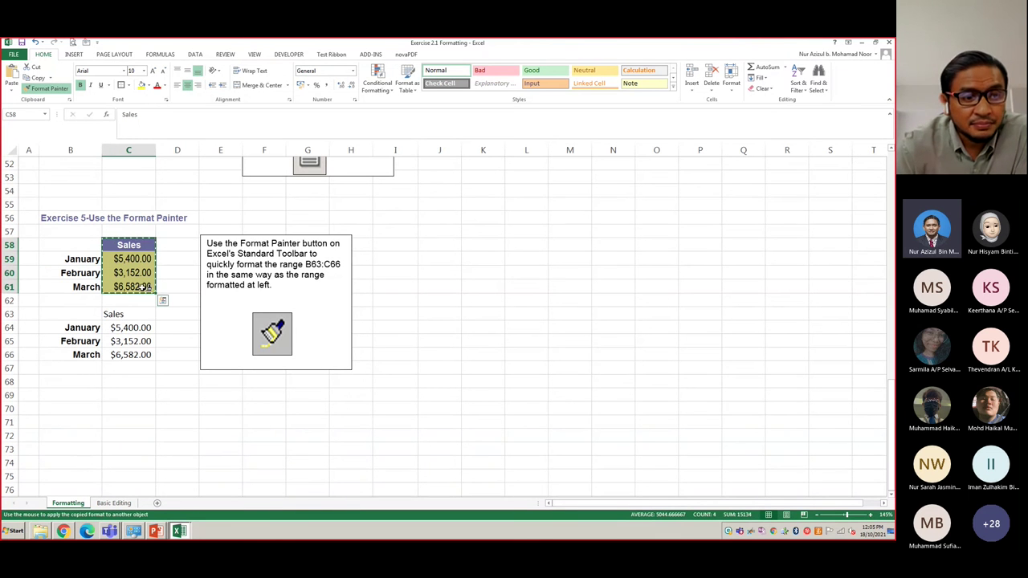
drag(144, 320, 141, 356)
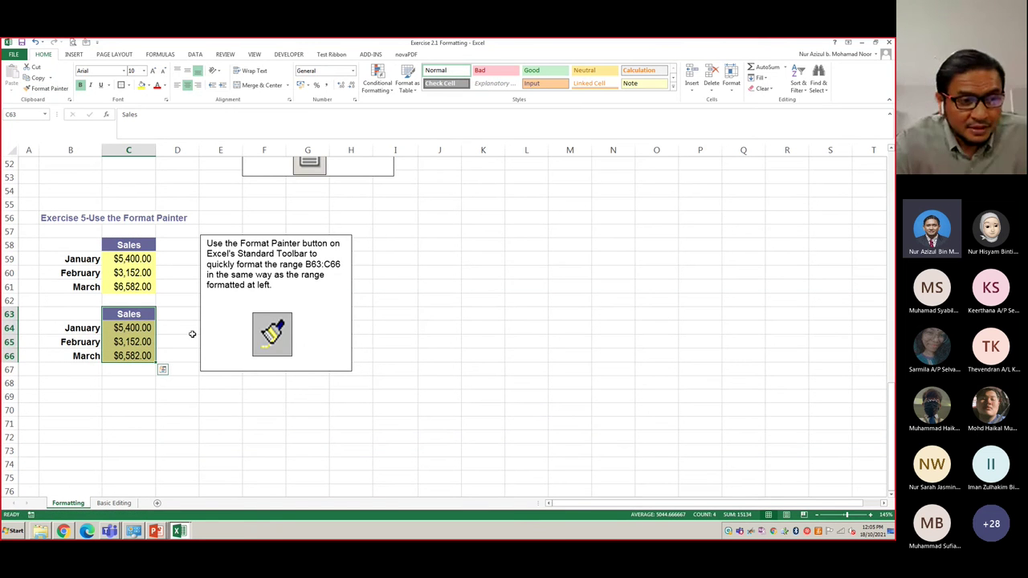
click(176, 369)
scroll(177, 369, up, 17)
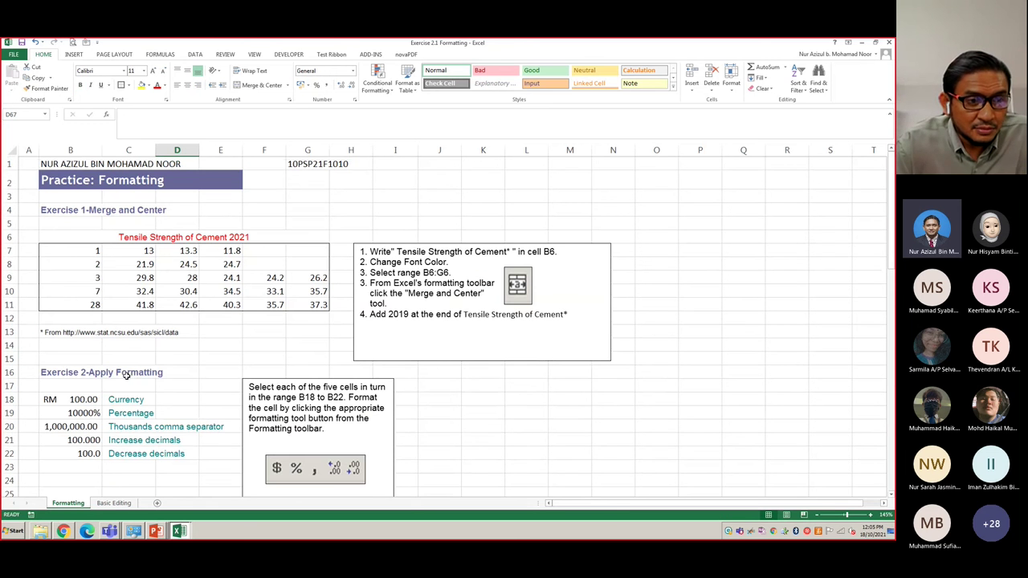
- Go to the Basic Editing sheet at Exercise 10's Transposed Data task
click(115, 504)
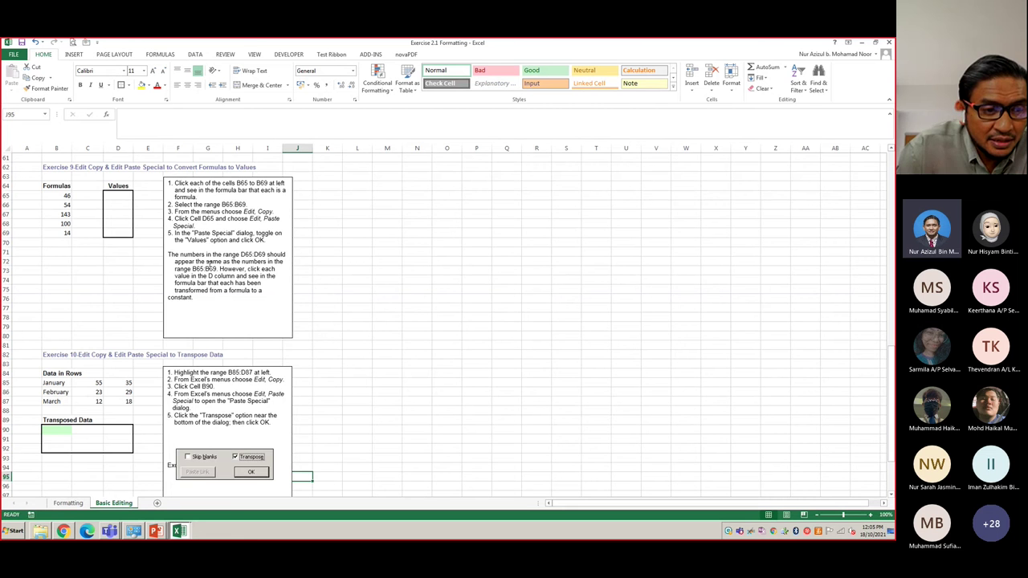
scroll(133, 223, down, 2)
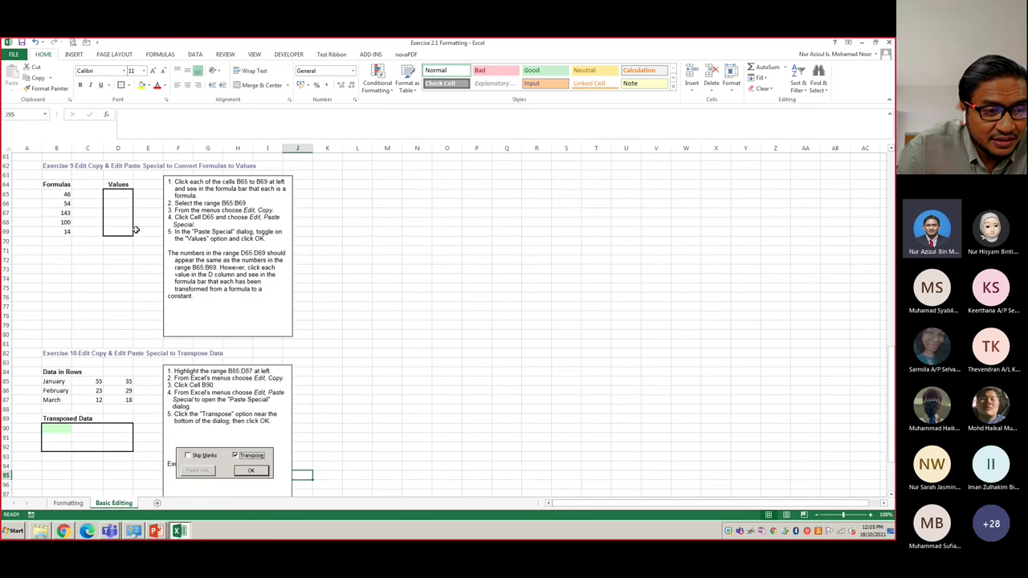
scroll(136, 229, down, 9)
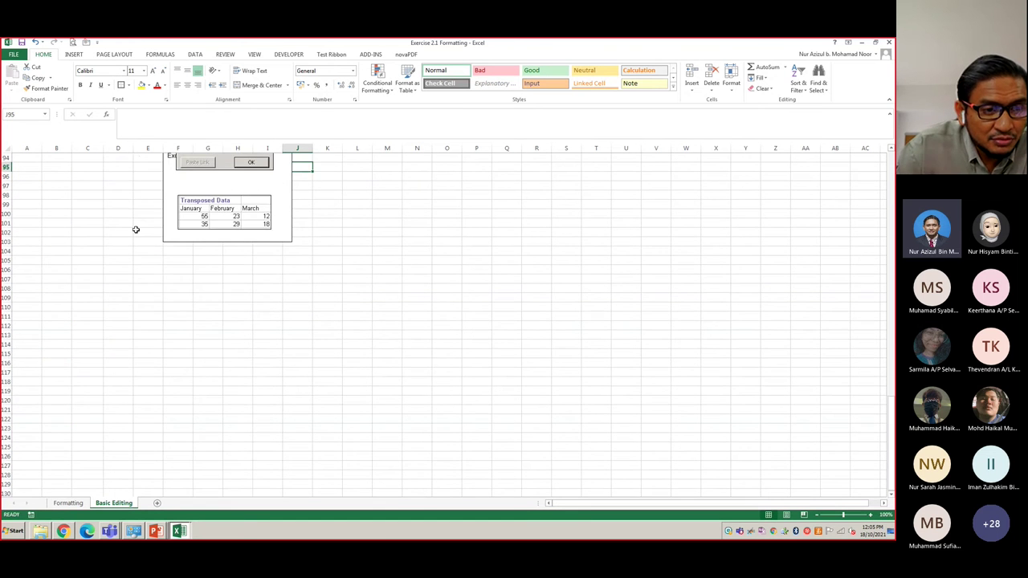
scroll(136, 230, up, 8)
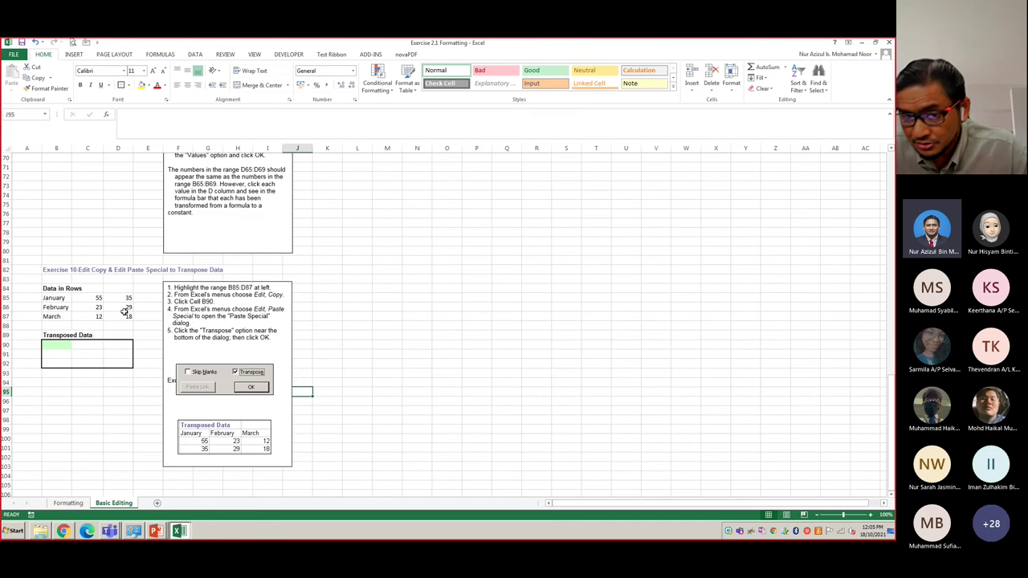
- Download the meeting's attendance list from the Teams Participants panel
mouse_move(109, 535)
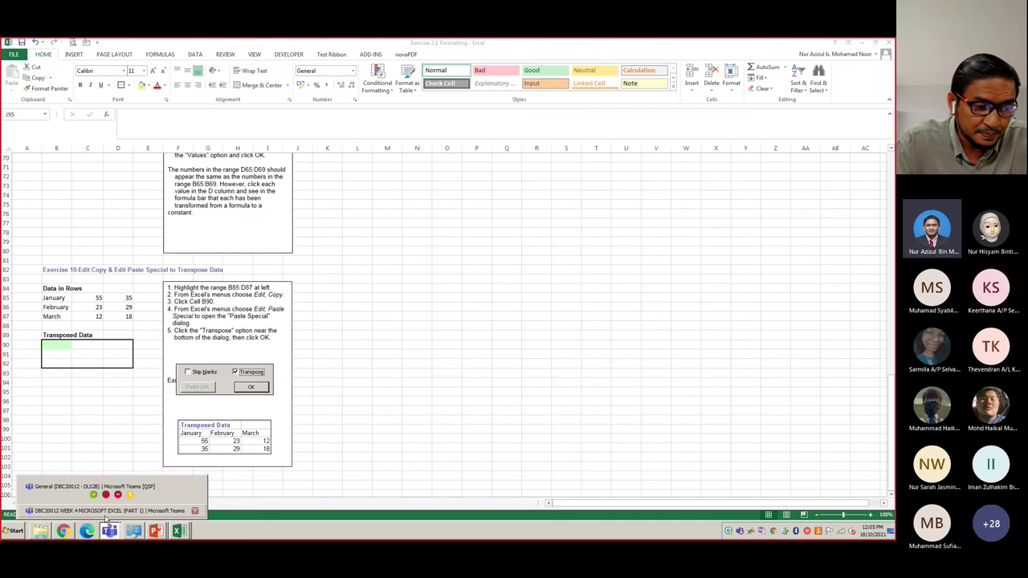
click(105, 512)
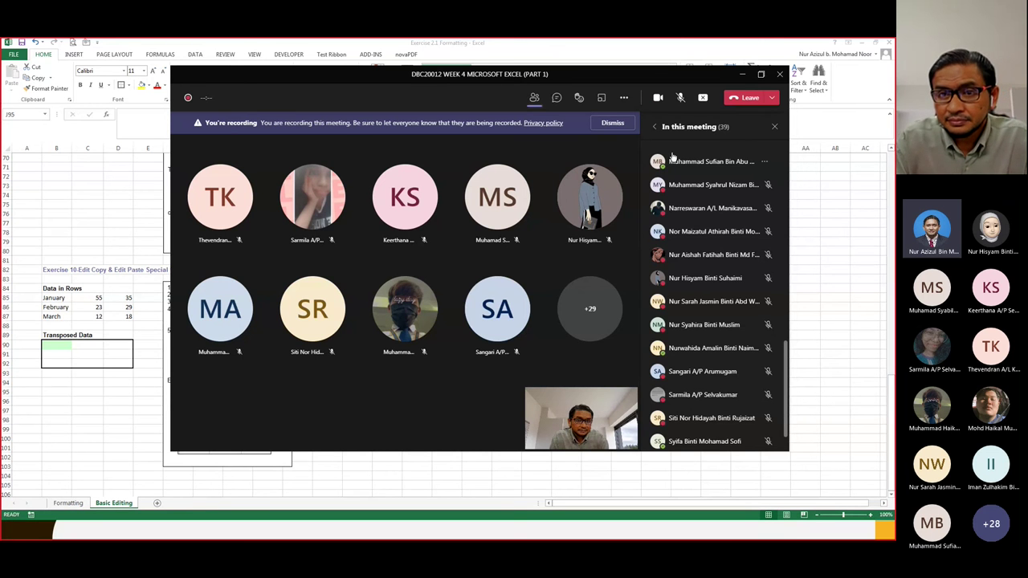
click(534, 97)
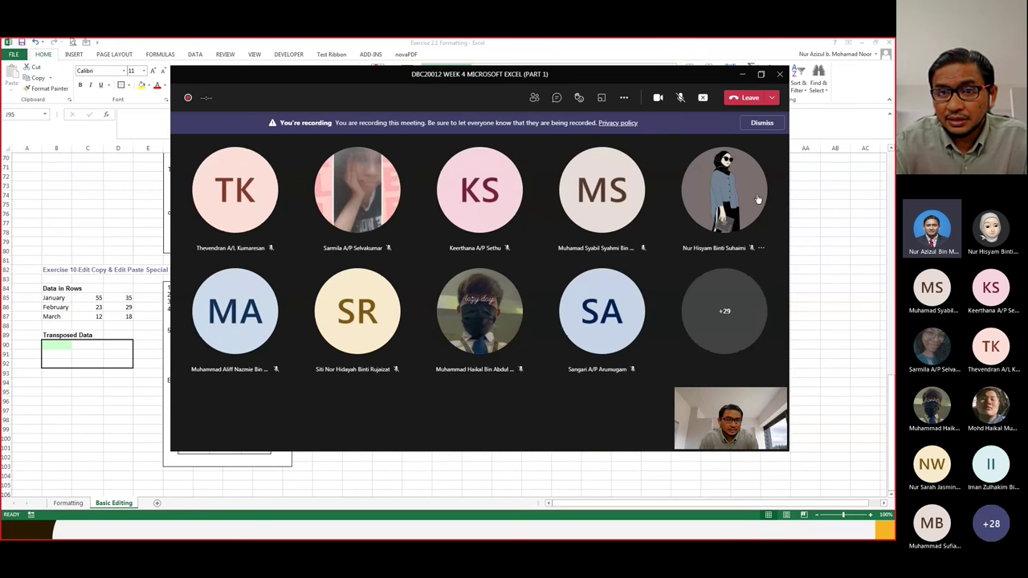
click(534, 98)
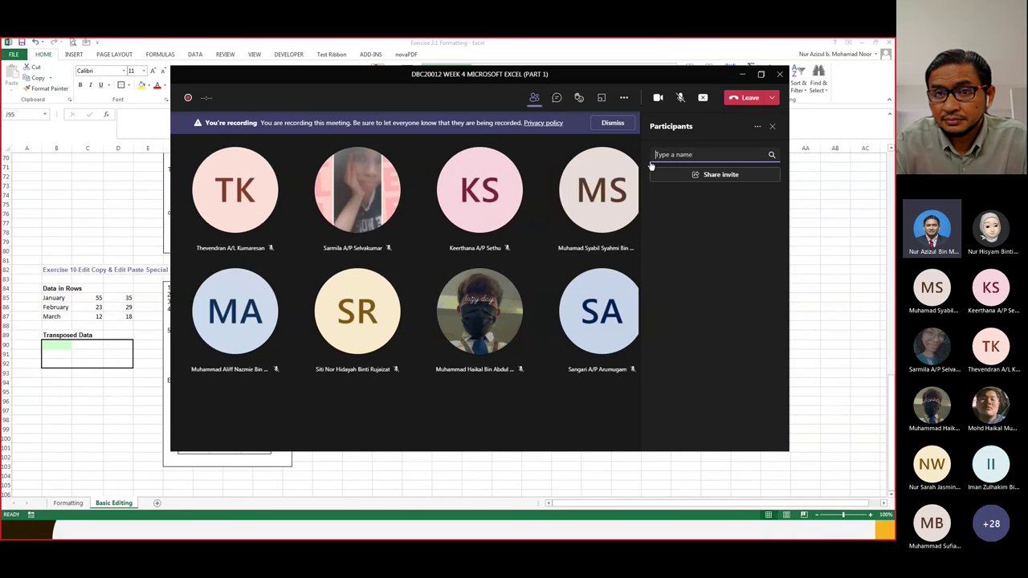
click(756, 127)
click(731, 161)
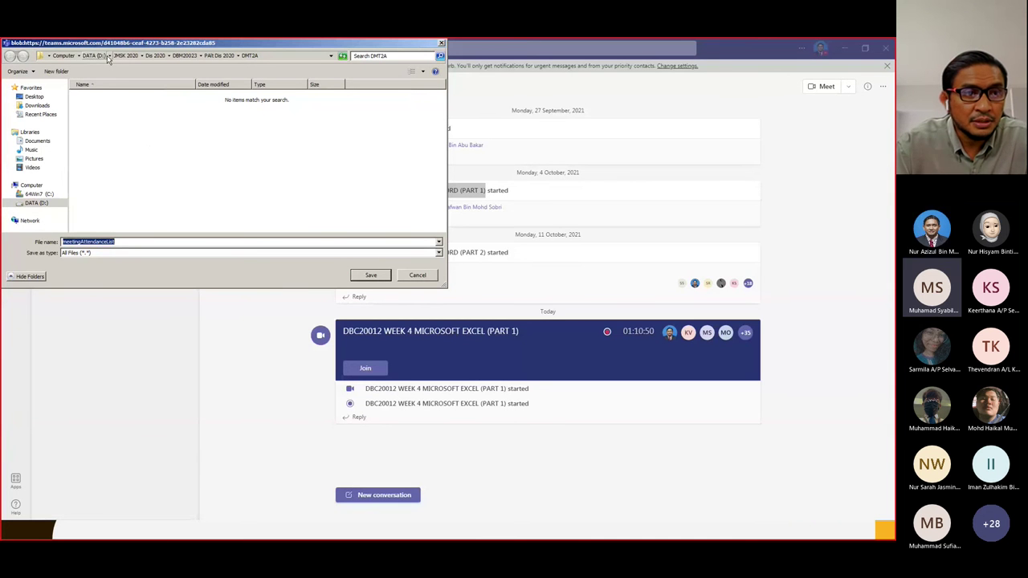
- Save the attendance list as 'Kehadiran 18 Okt' in DATA (D:) > JMSK SESI 1 2021 2022 > DBC20012 - DLS2B
click(109, 57)
click(126, 87)
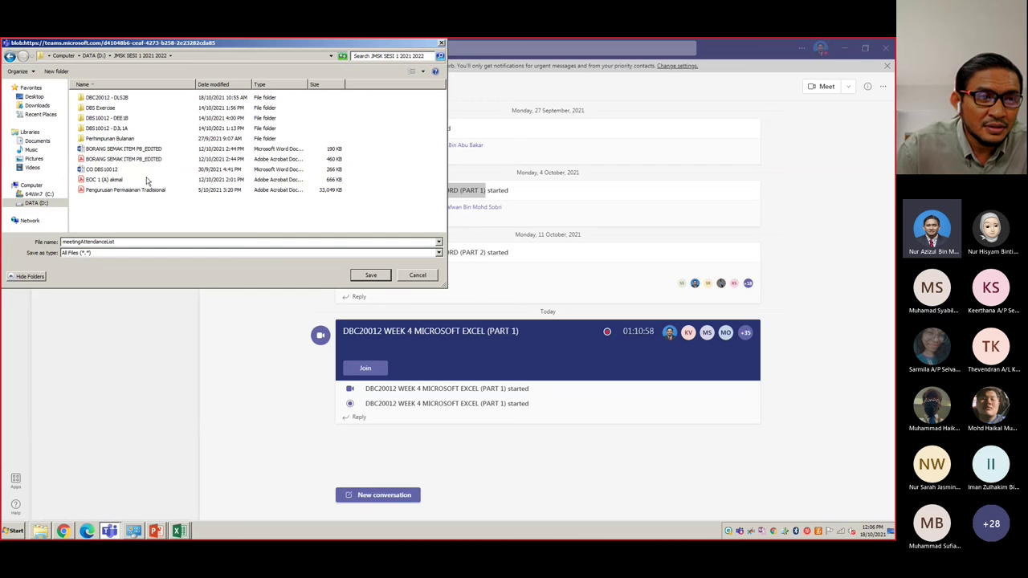
double_click(115, 97)
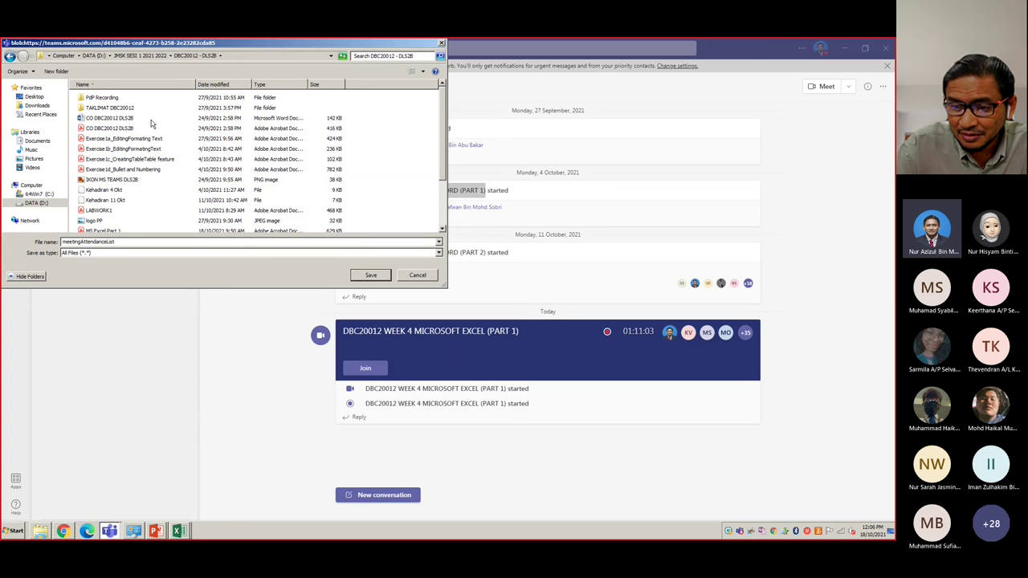
click(113, 200)
click(127, 242)
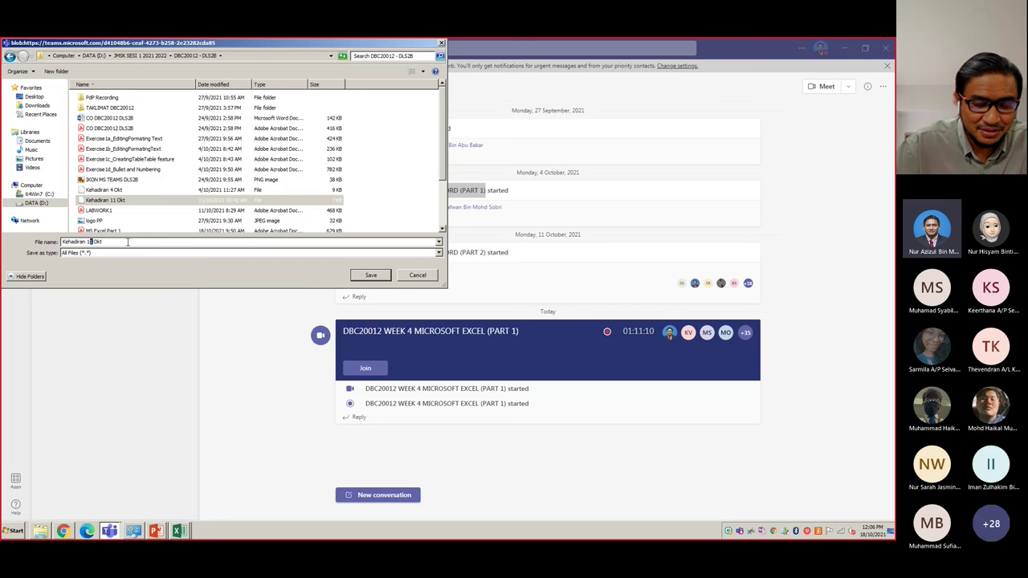
text(8)
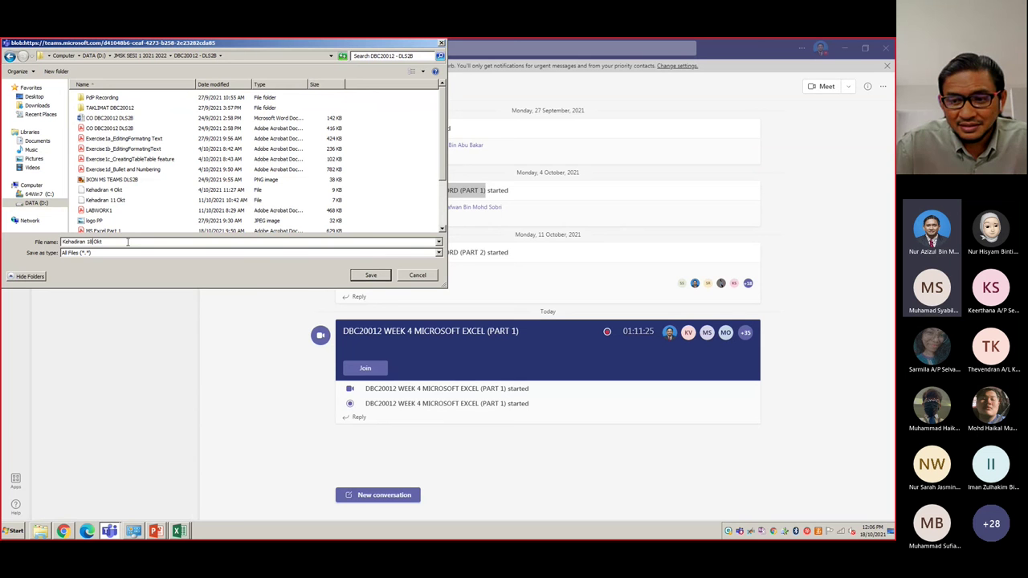
key(Return)
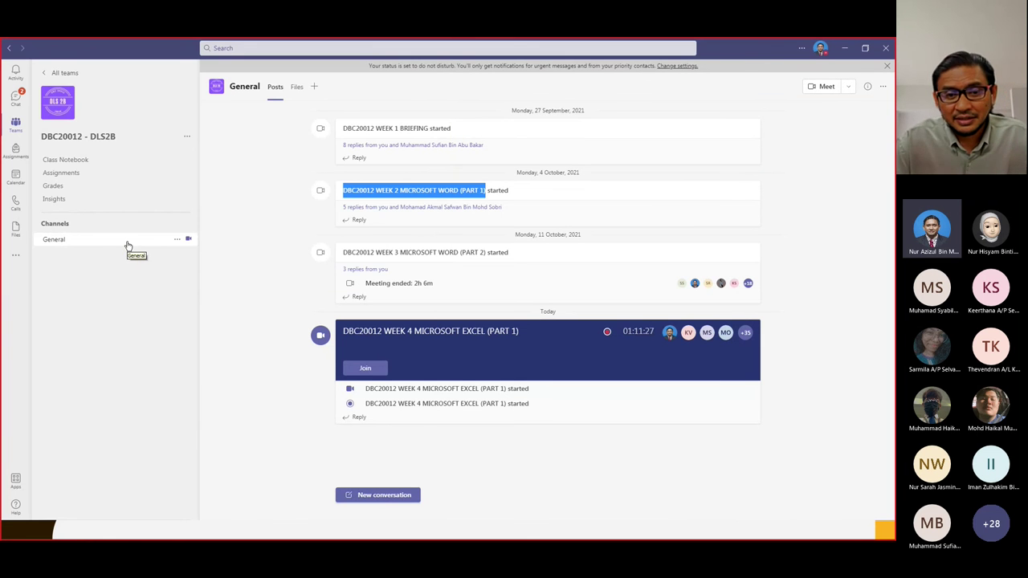
- Return to the Teams meeting window and stop sharing the screen
key(alt+Tab)
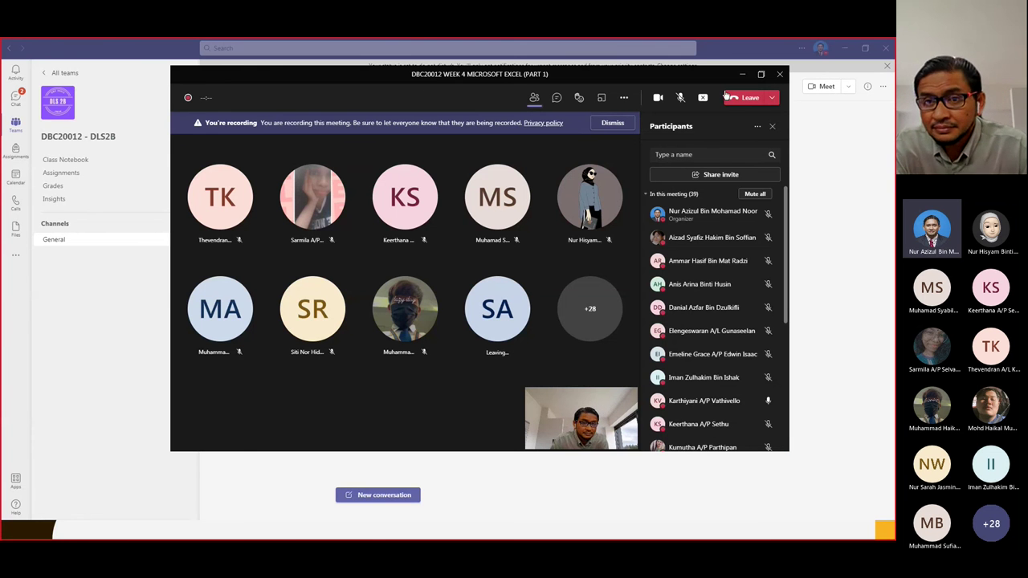
click(706, 101)
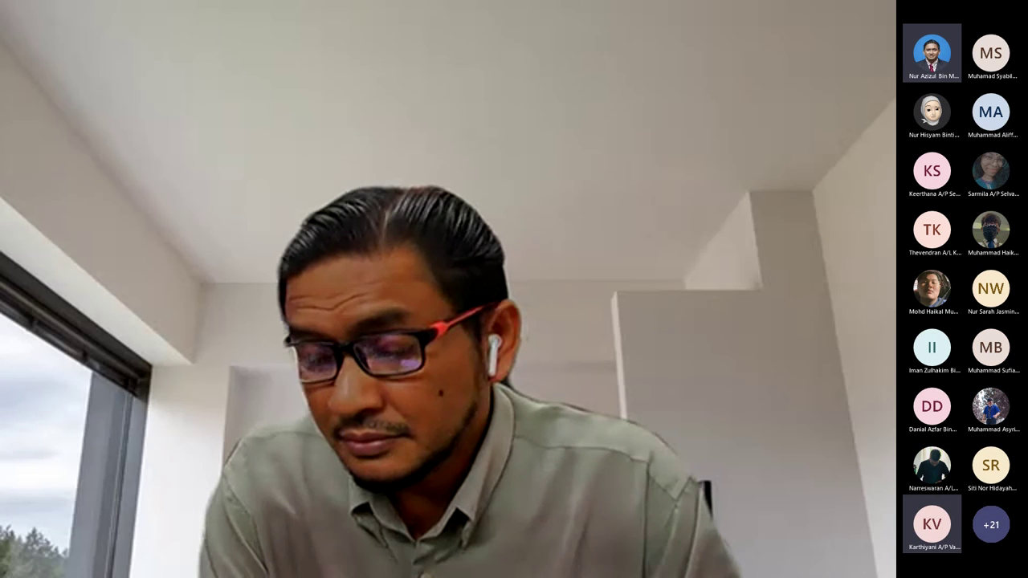